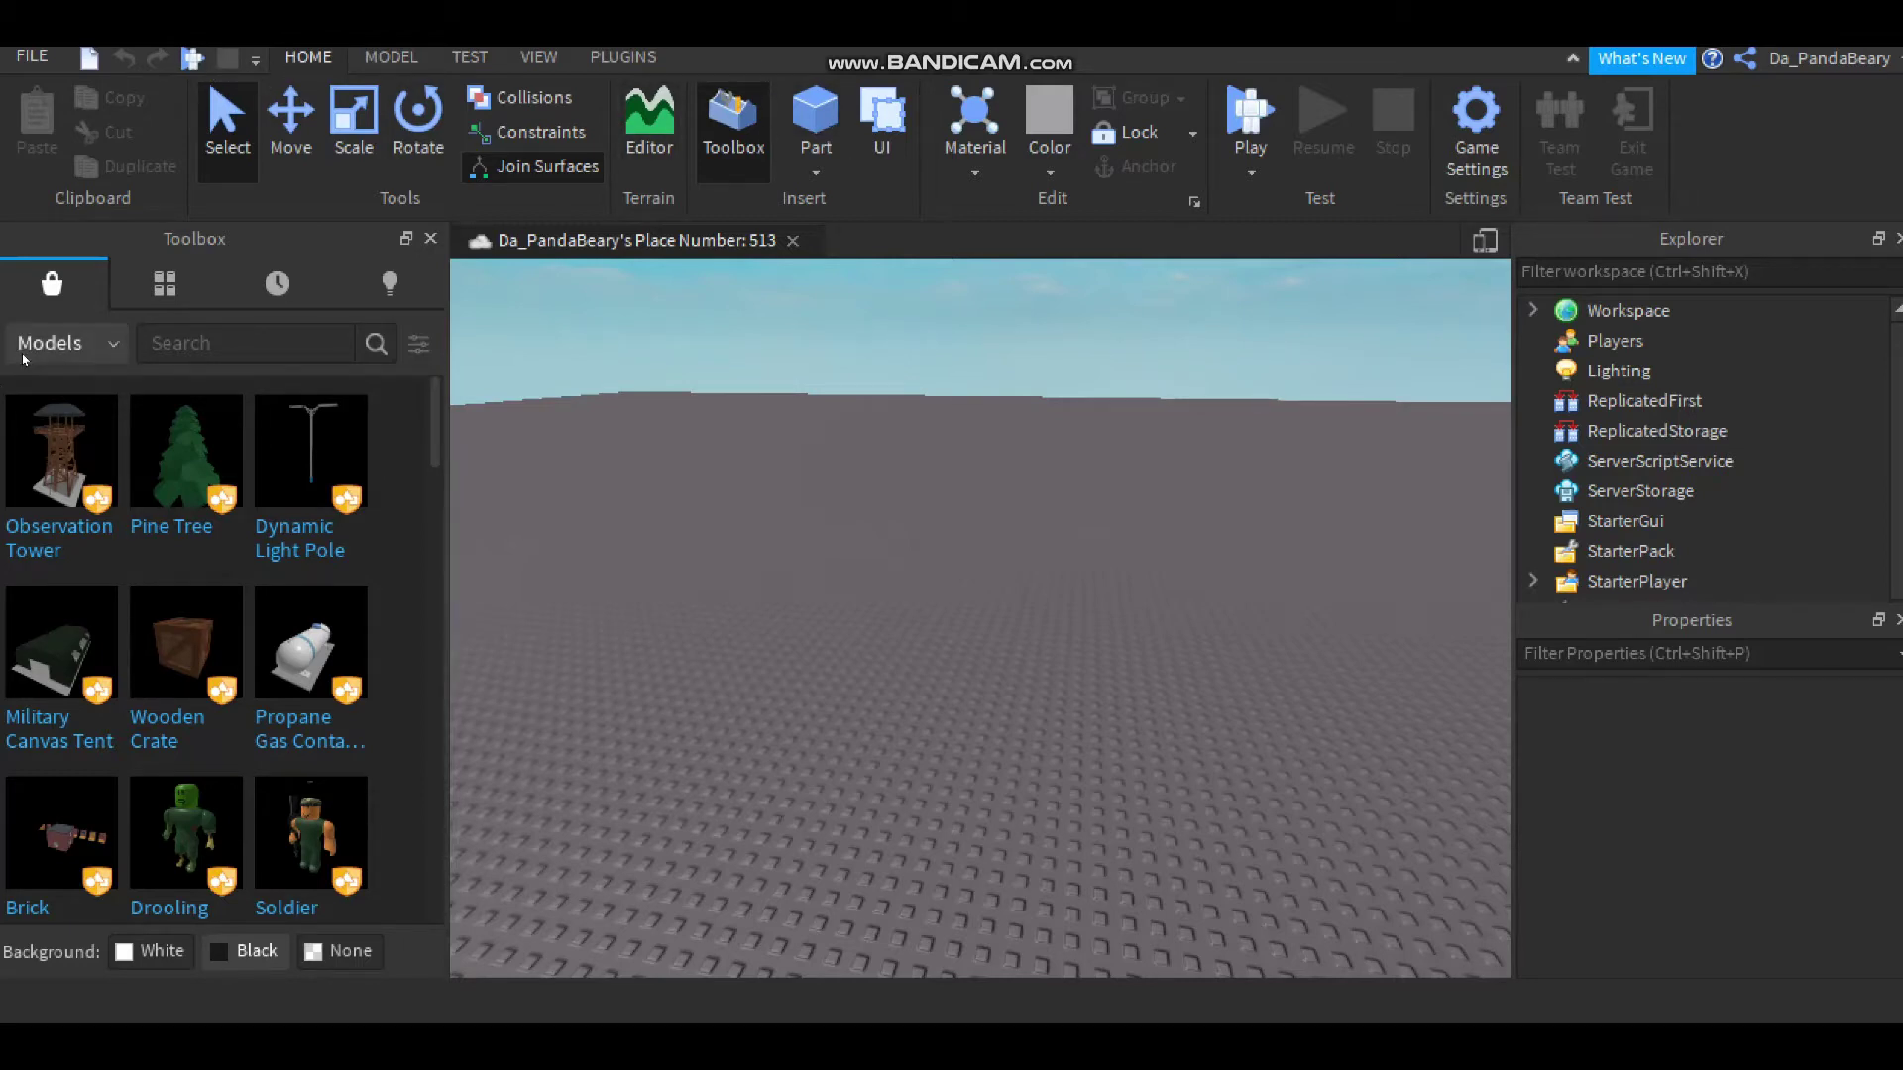
Search the marketplace plugins for "Load character"
{"action": "left_click", "coordinate": [64, 343]}
{"action": "left_click", "coordinate": [50, 530]}
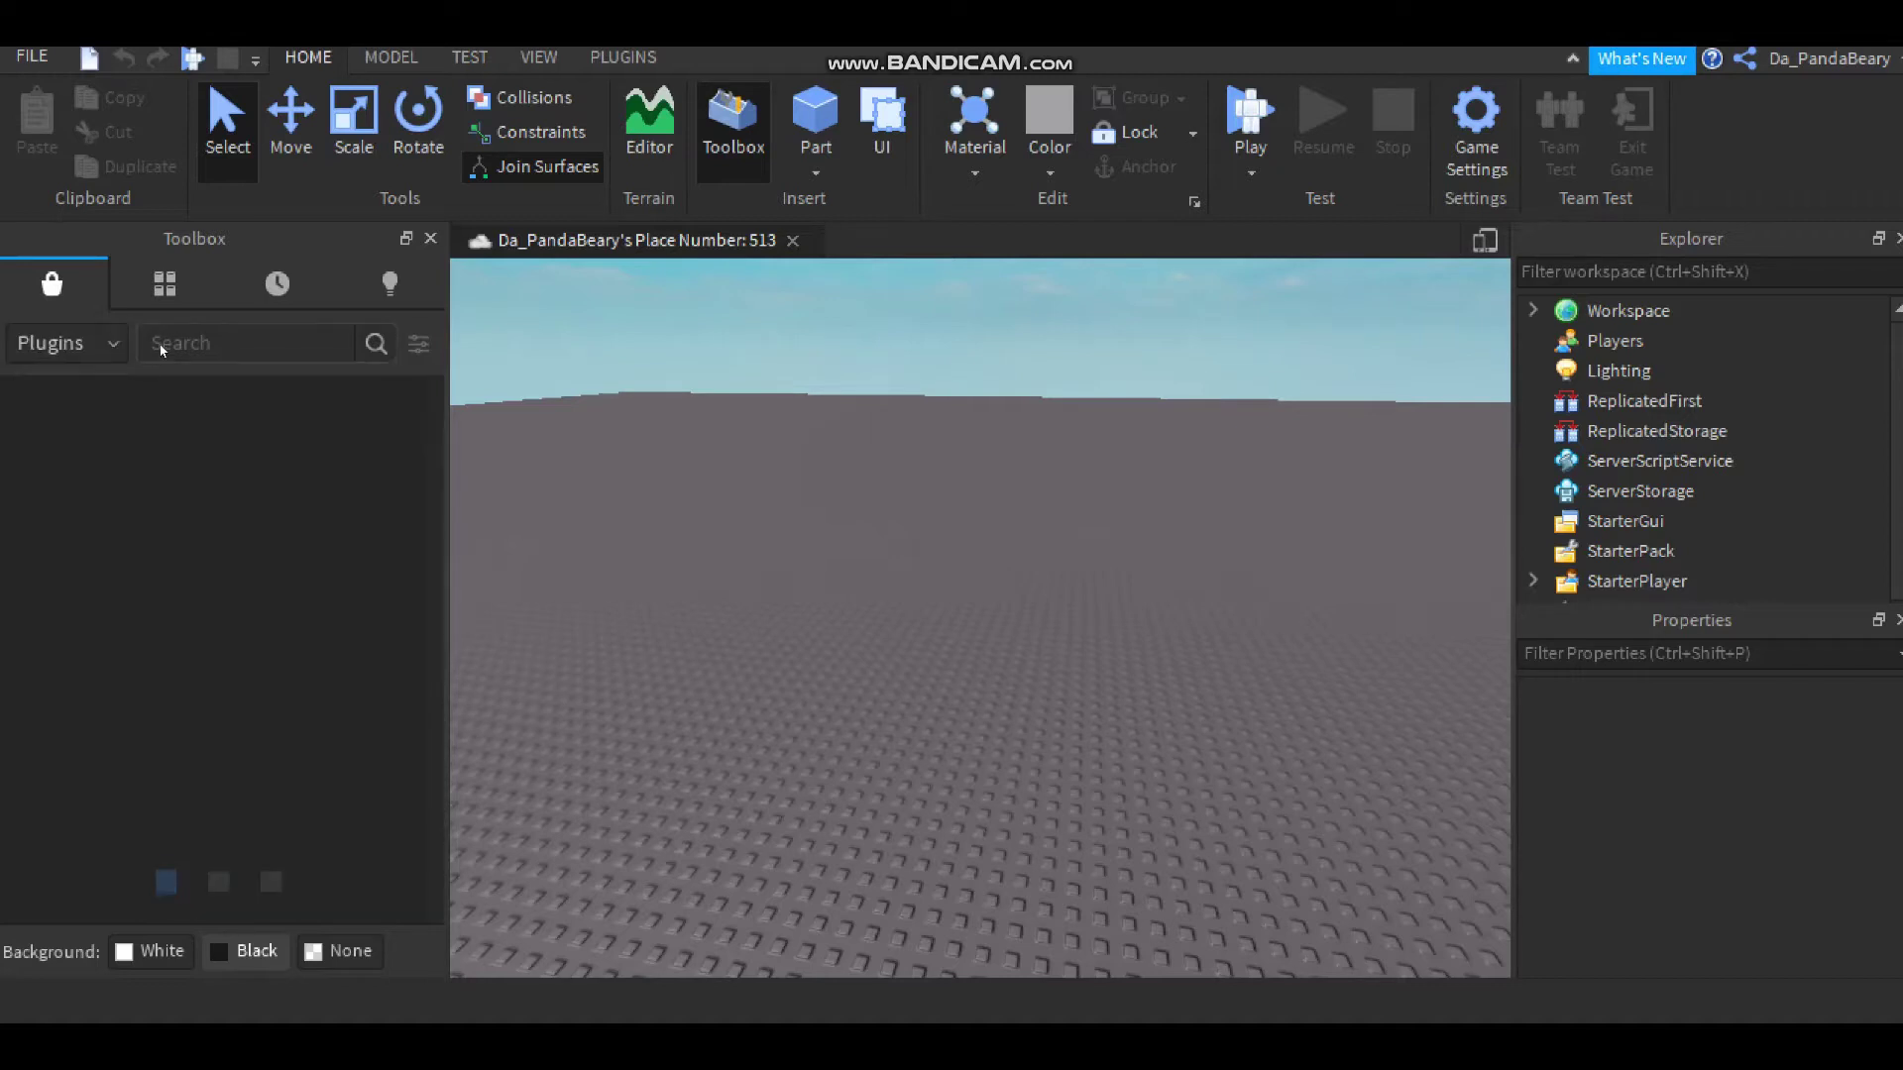
{"action": "type", "text": "Load charca"}
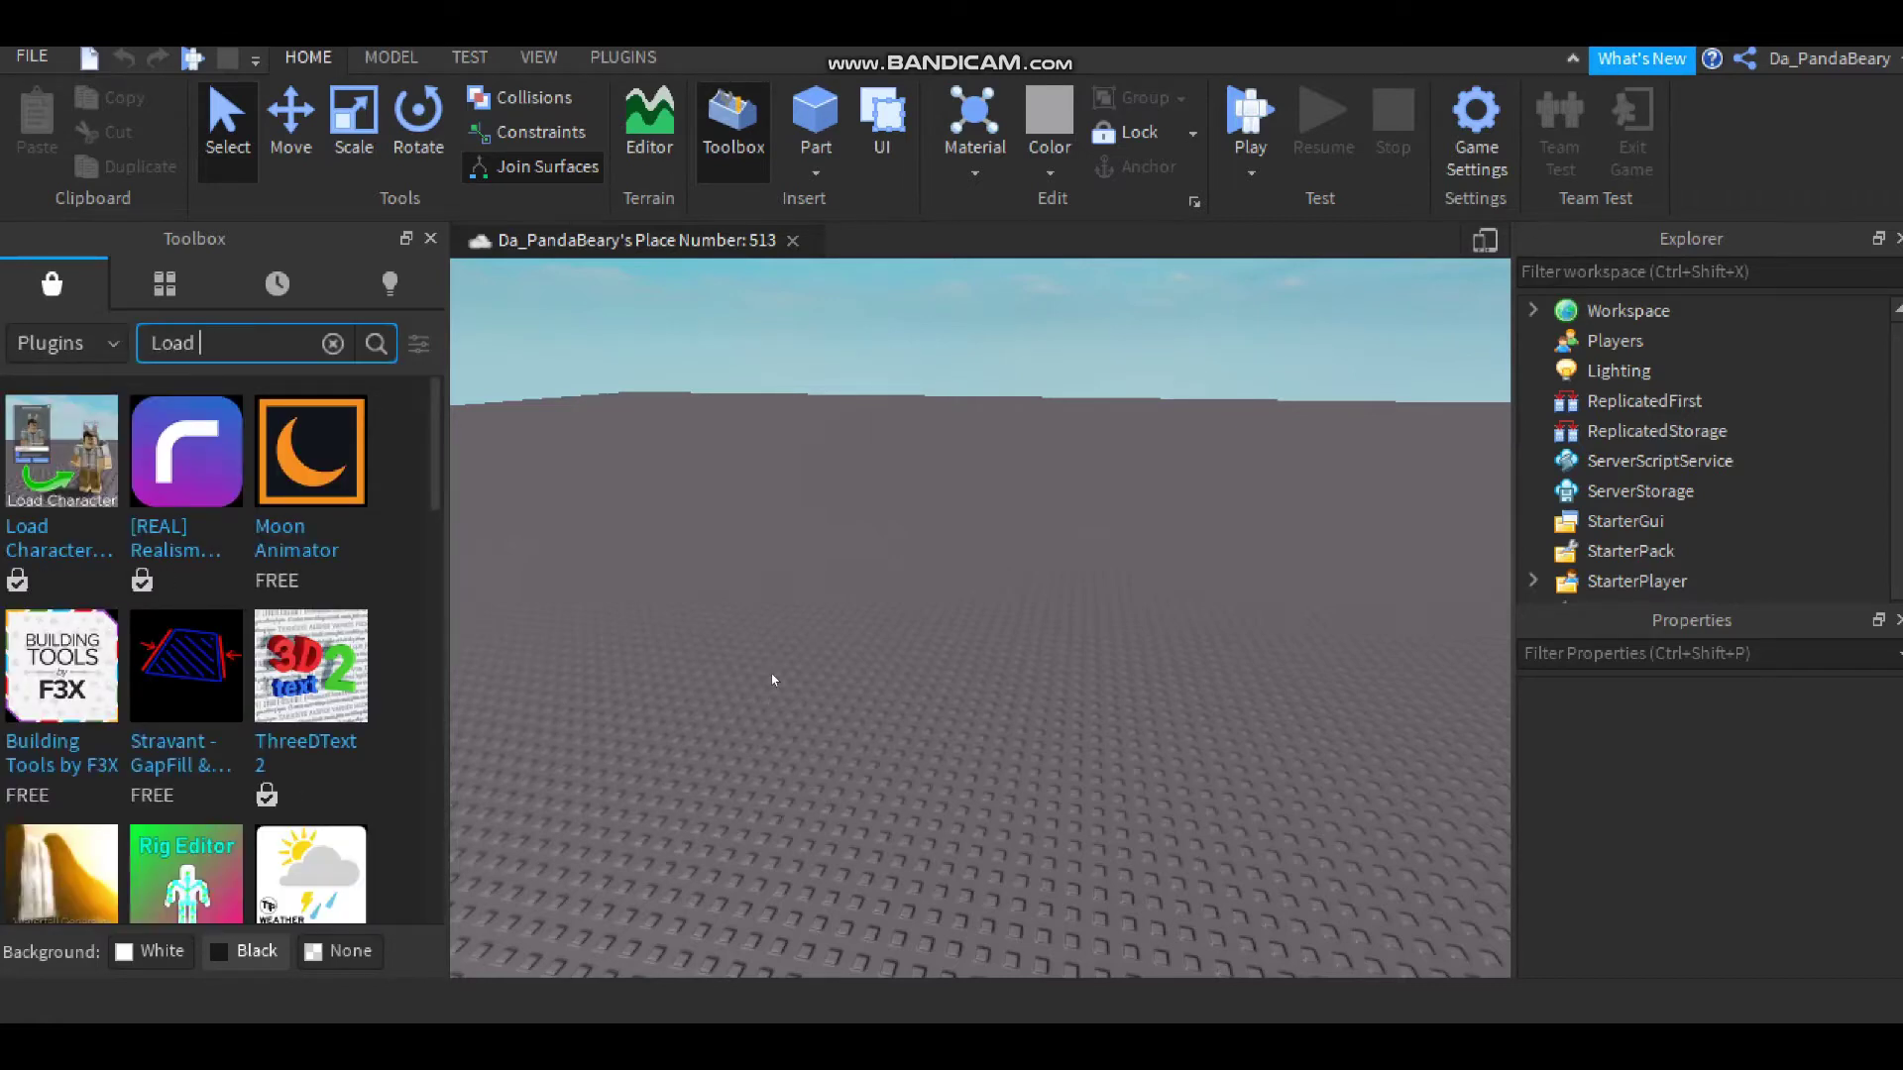
{"action": "key", "text": "BackSpace"}
{"action": "key", "text": "BackSpace"}
{"action": "type", "text": "c"}
{"action": "key", "text": "BackSpace"}
{"action": "type", "text": "acter"}
{"action": "key", "text": "Return"}
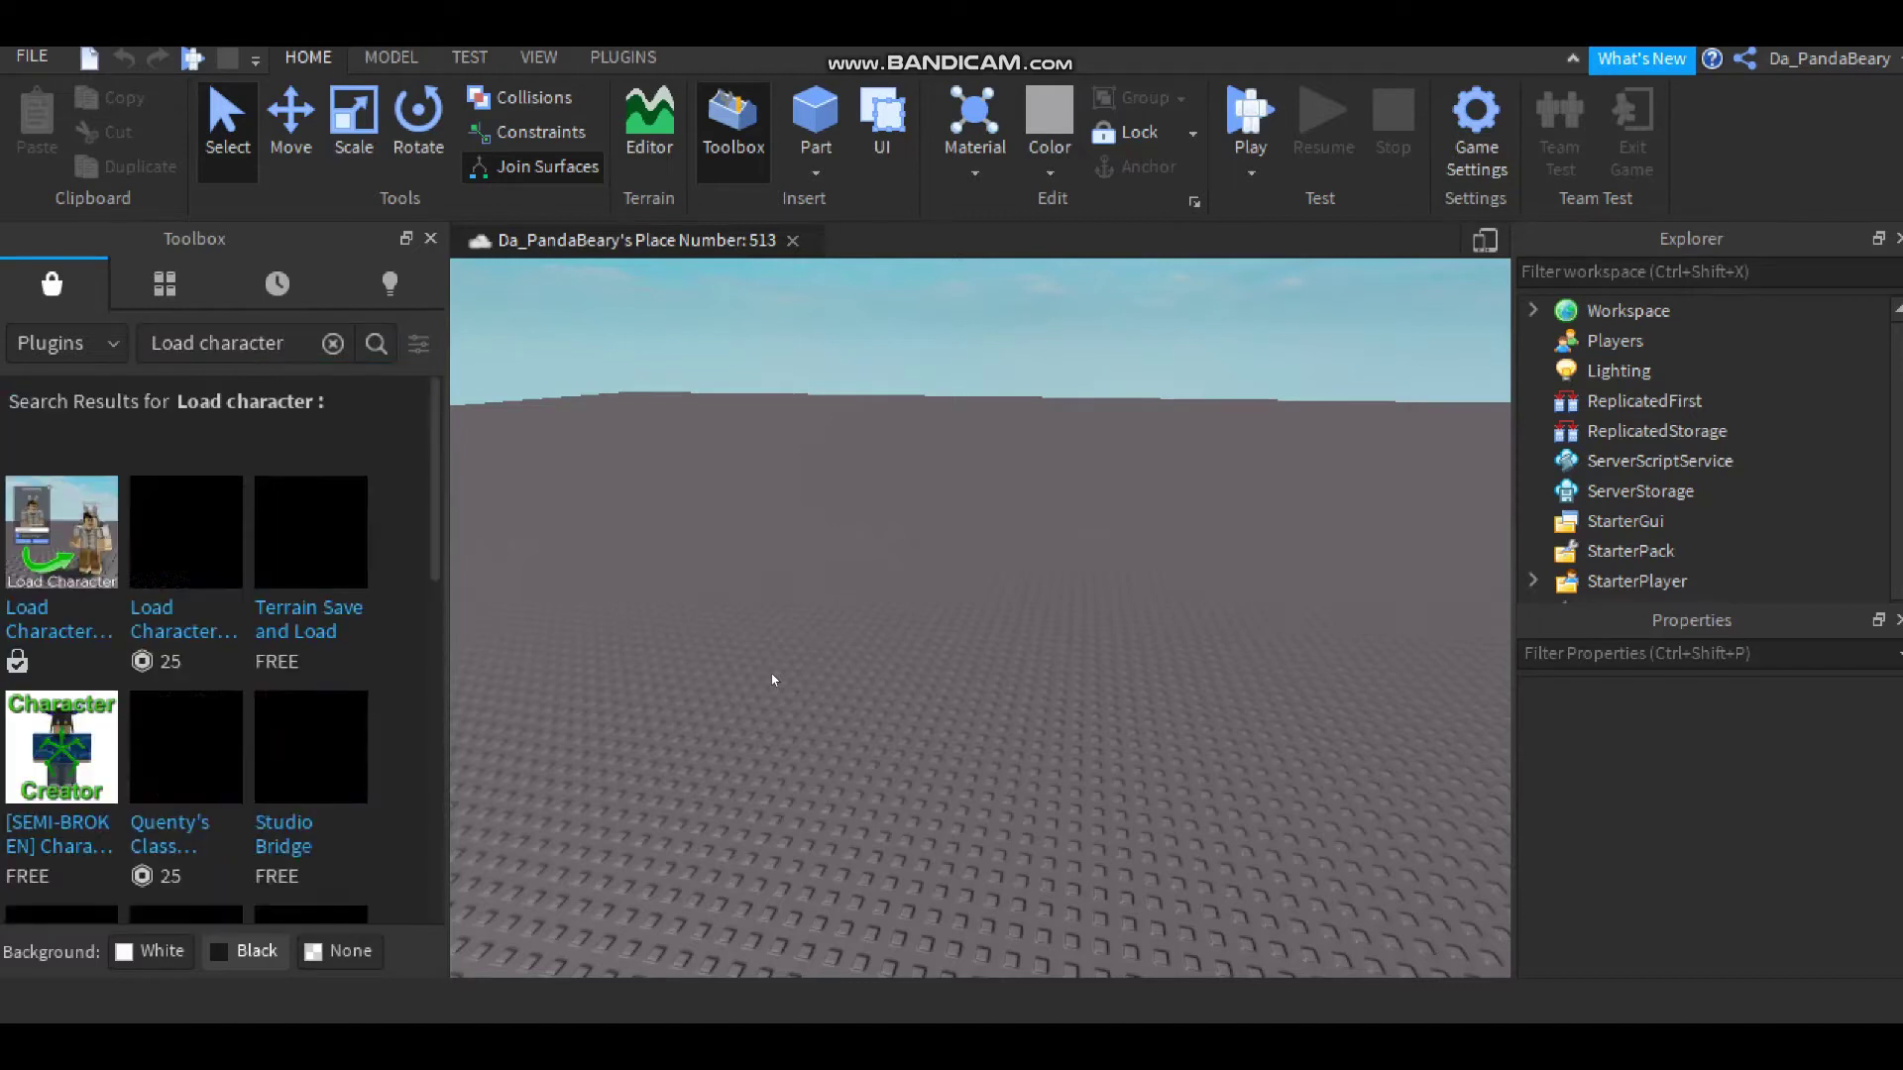
Check the details of the Load Character Lite plugin, then close them and clear the plugin search
{"action": "left_click", "coordinate": [65, 533]}
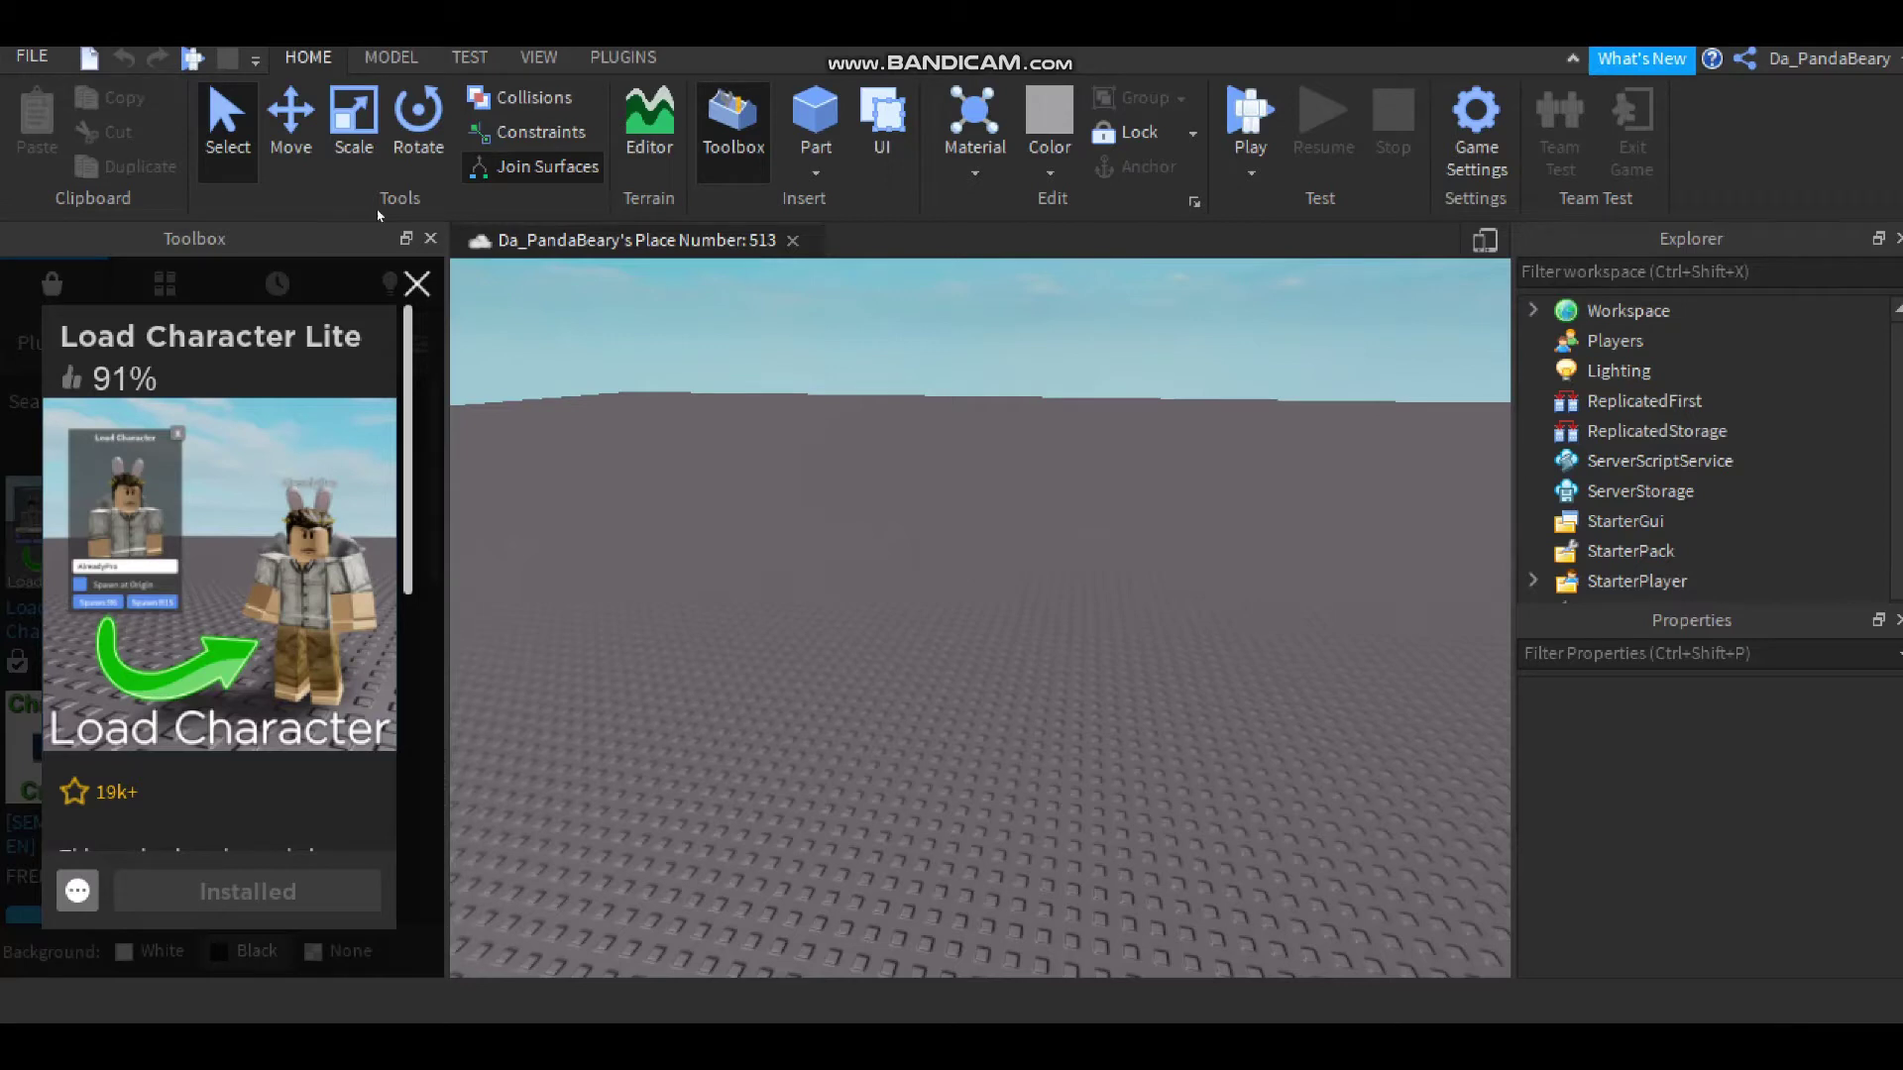
{"action": "left_click", "coordinate": [418, 285]}
{"action": "left_click", "coordinate": [334, 343]}
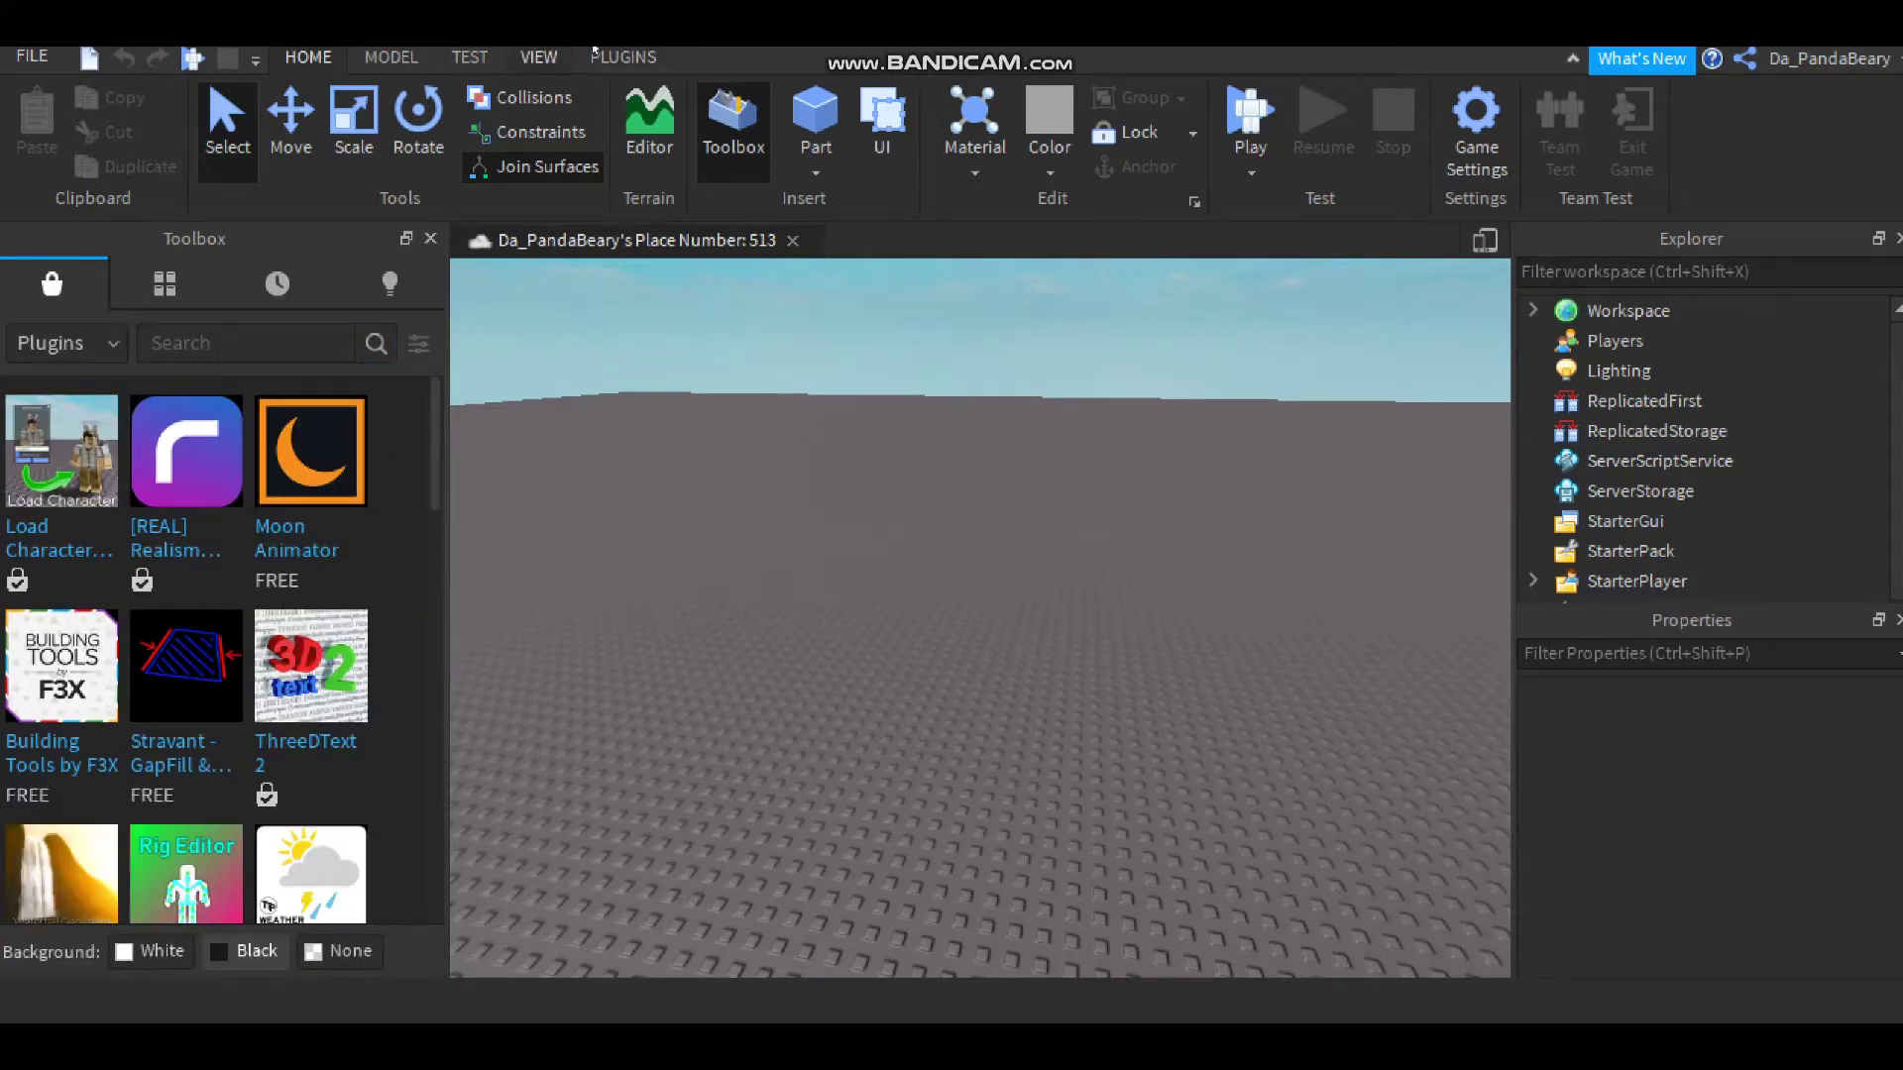
Spawn an R6 avatar at the origin with the Load Character plugin, using the player's own username, and close the plugin
{"action": "left_click", "coordinate": [624, 57]}
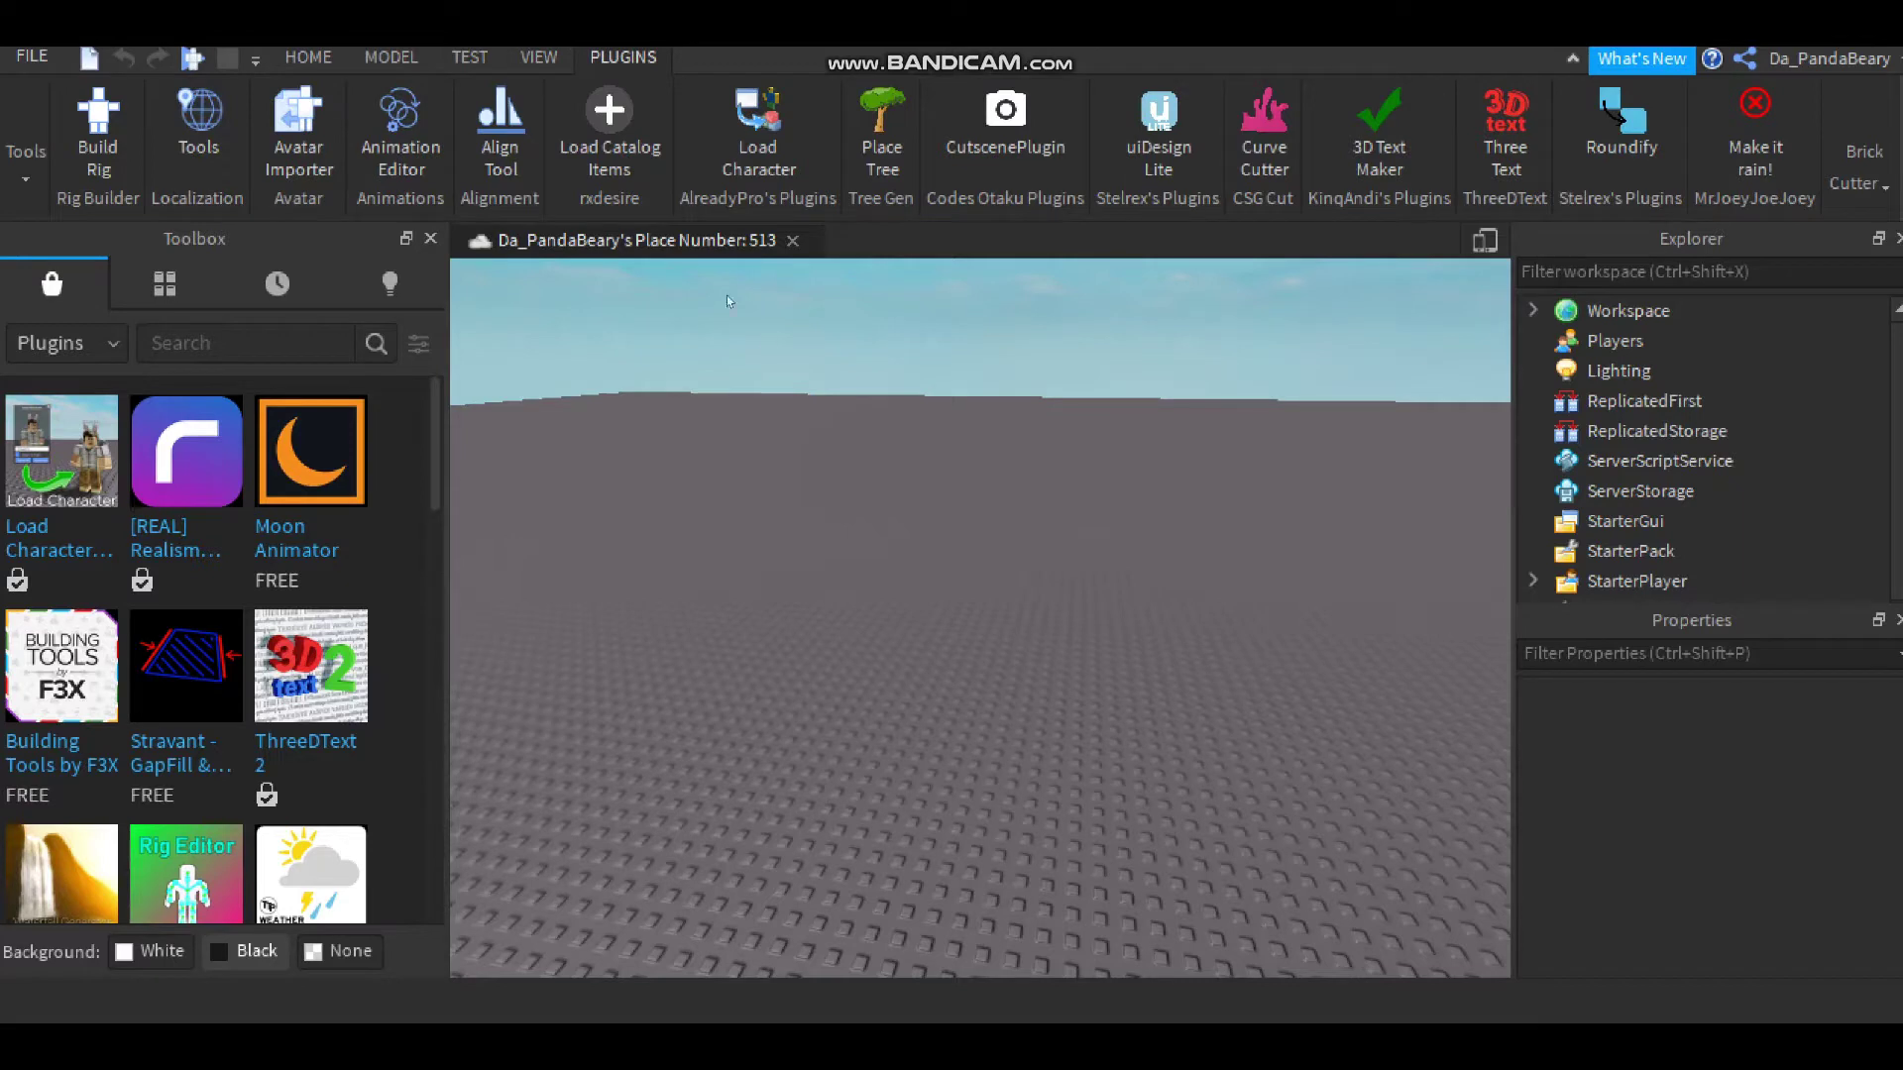
{"action": "left_click", "coordinate": [741, 165]}
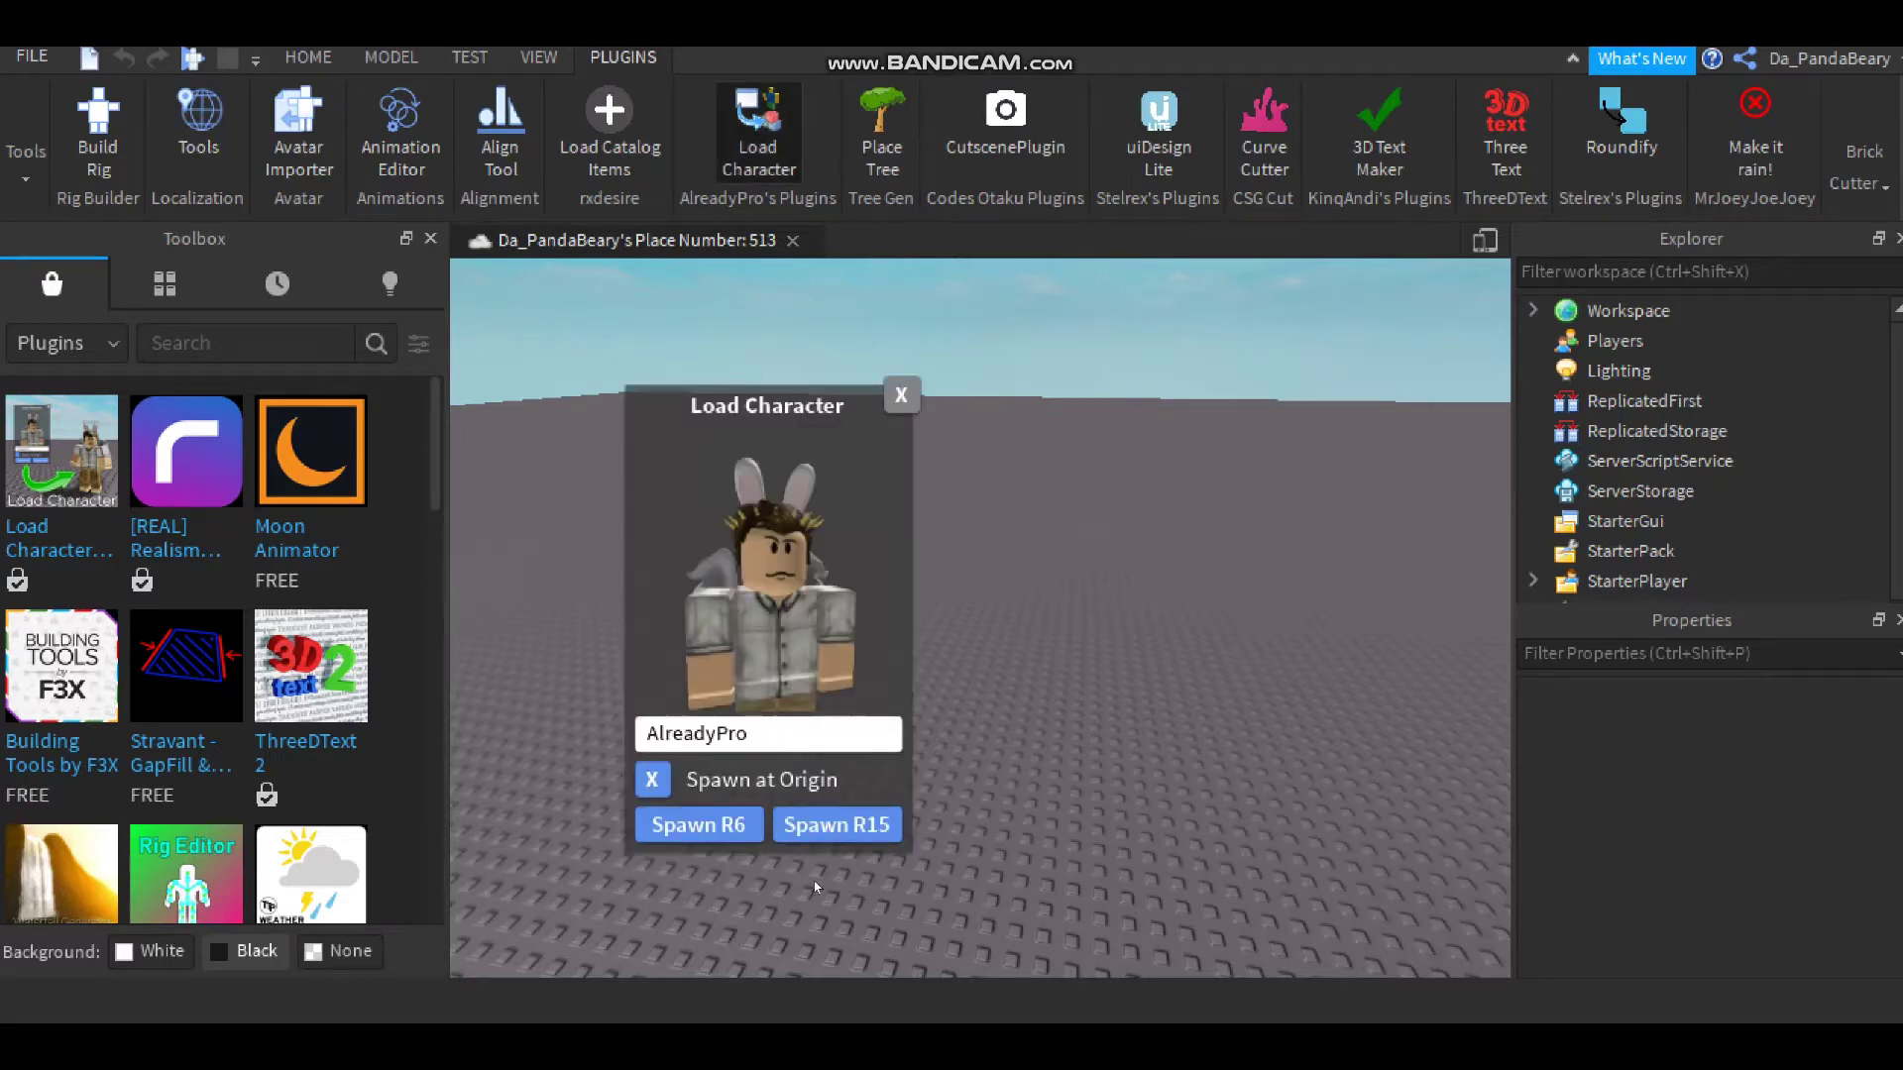
{"action": "left_click_drag", "start_coordinate": [771, 743], "coordinate": [626, 744]}
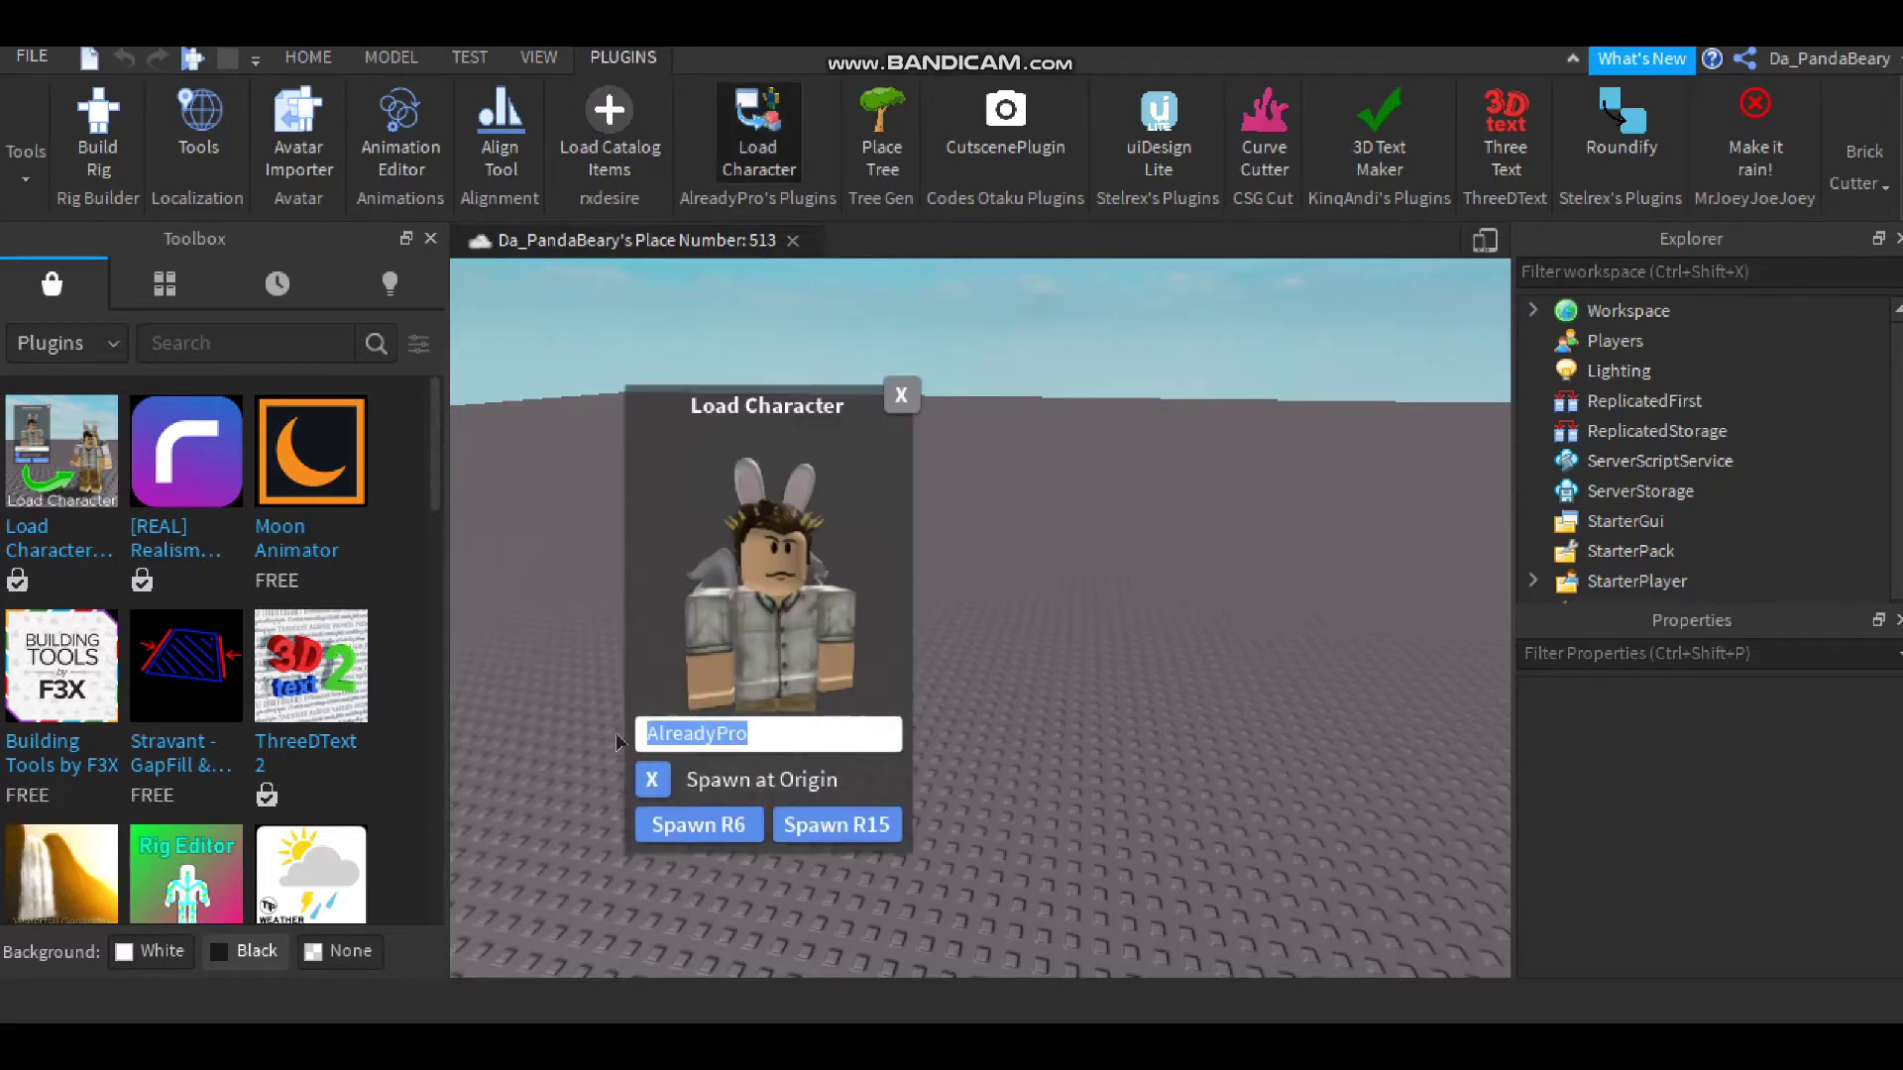
{"action": "key", "text": "BackSpace"}
{"action": "type", "text": "Da_P"}
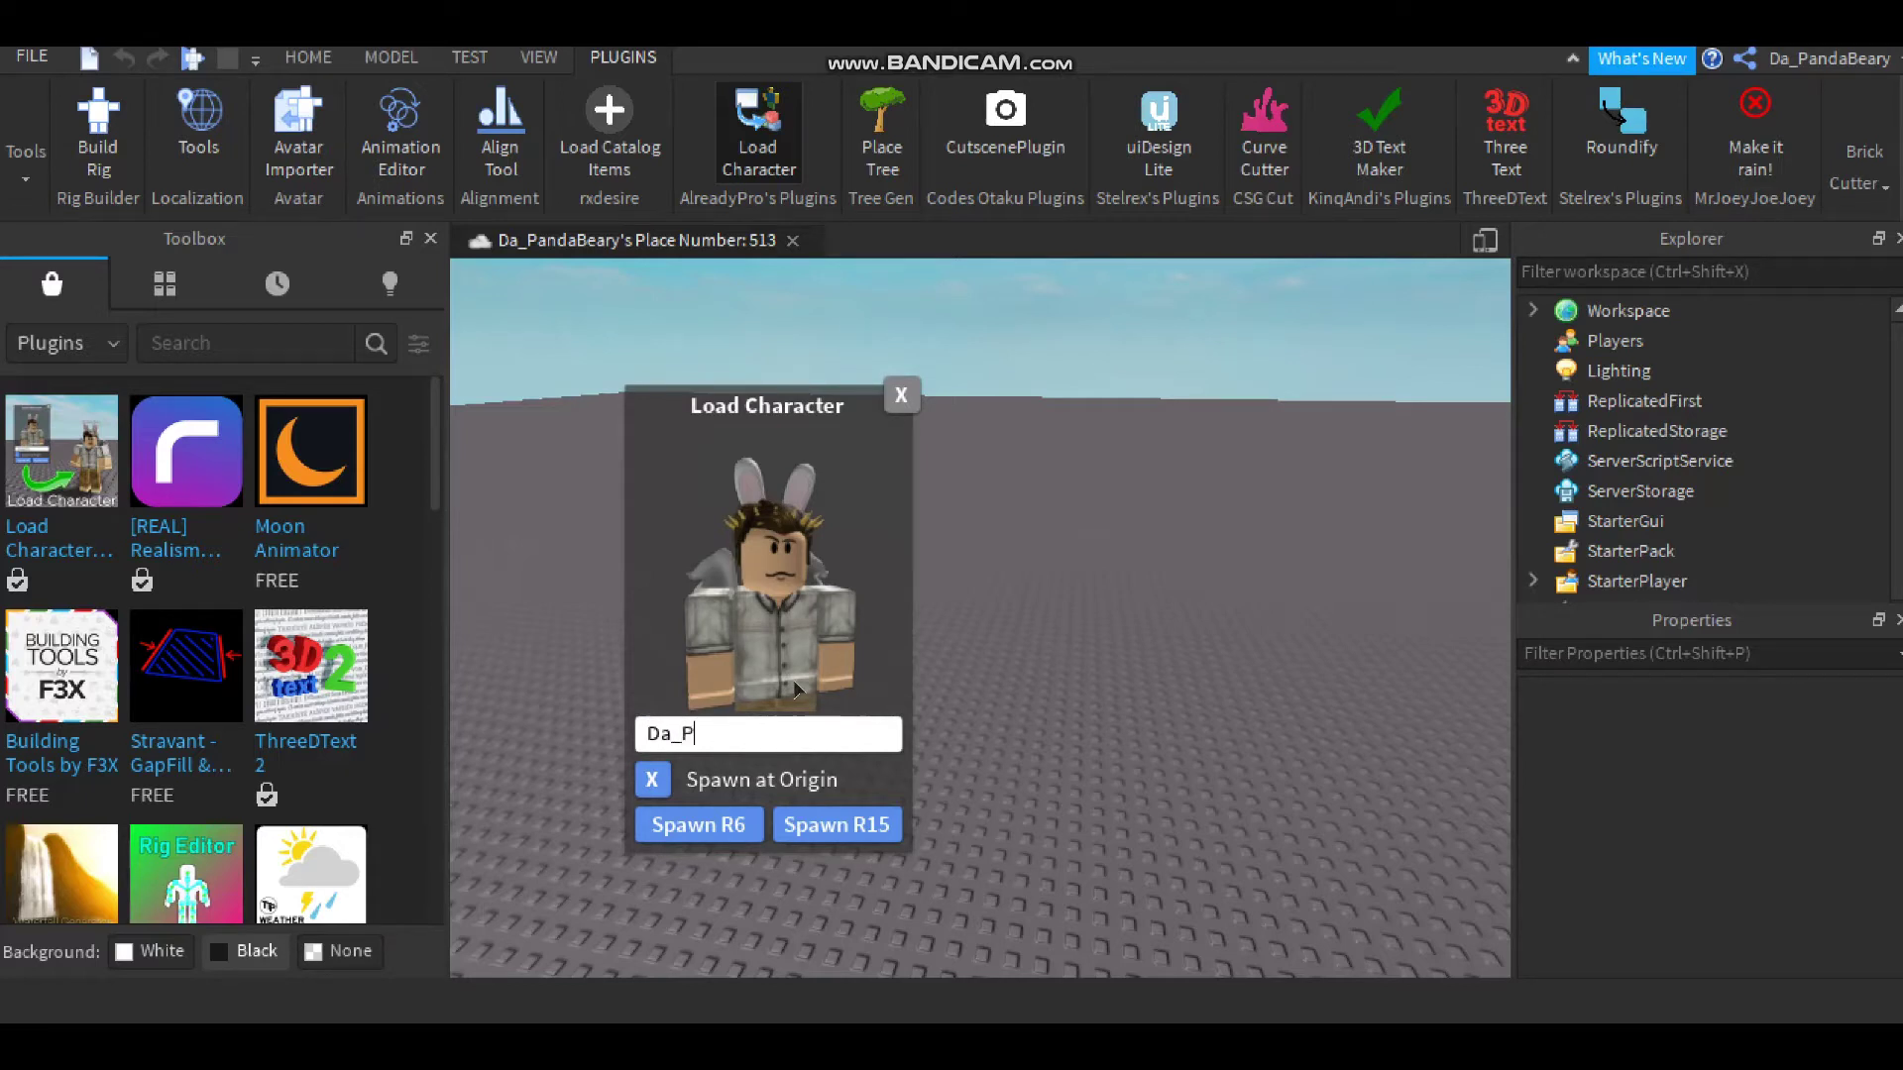
{"action": "type", "text": "andabear"}
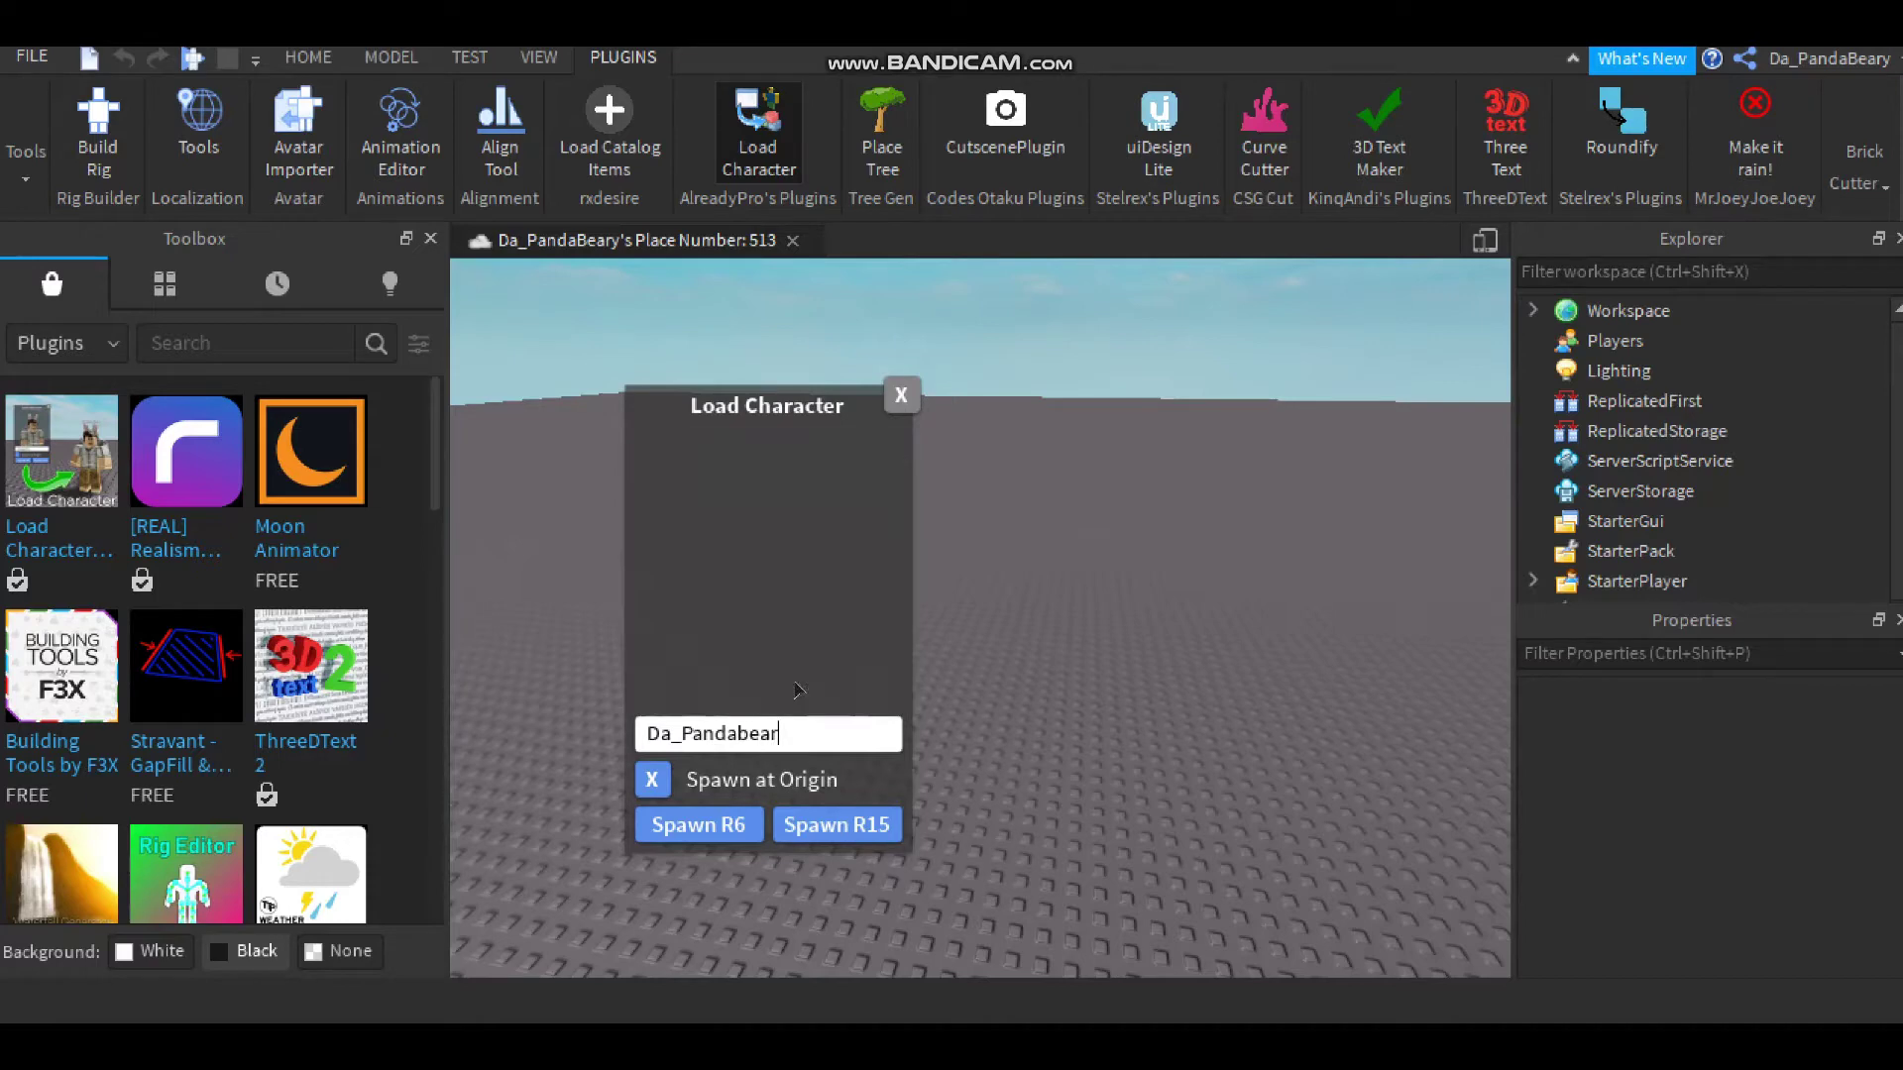
{"action": "type", "text": "y"}
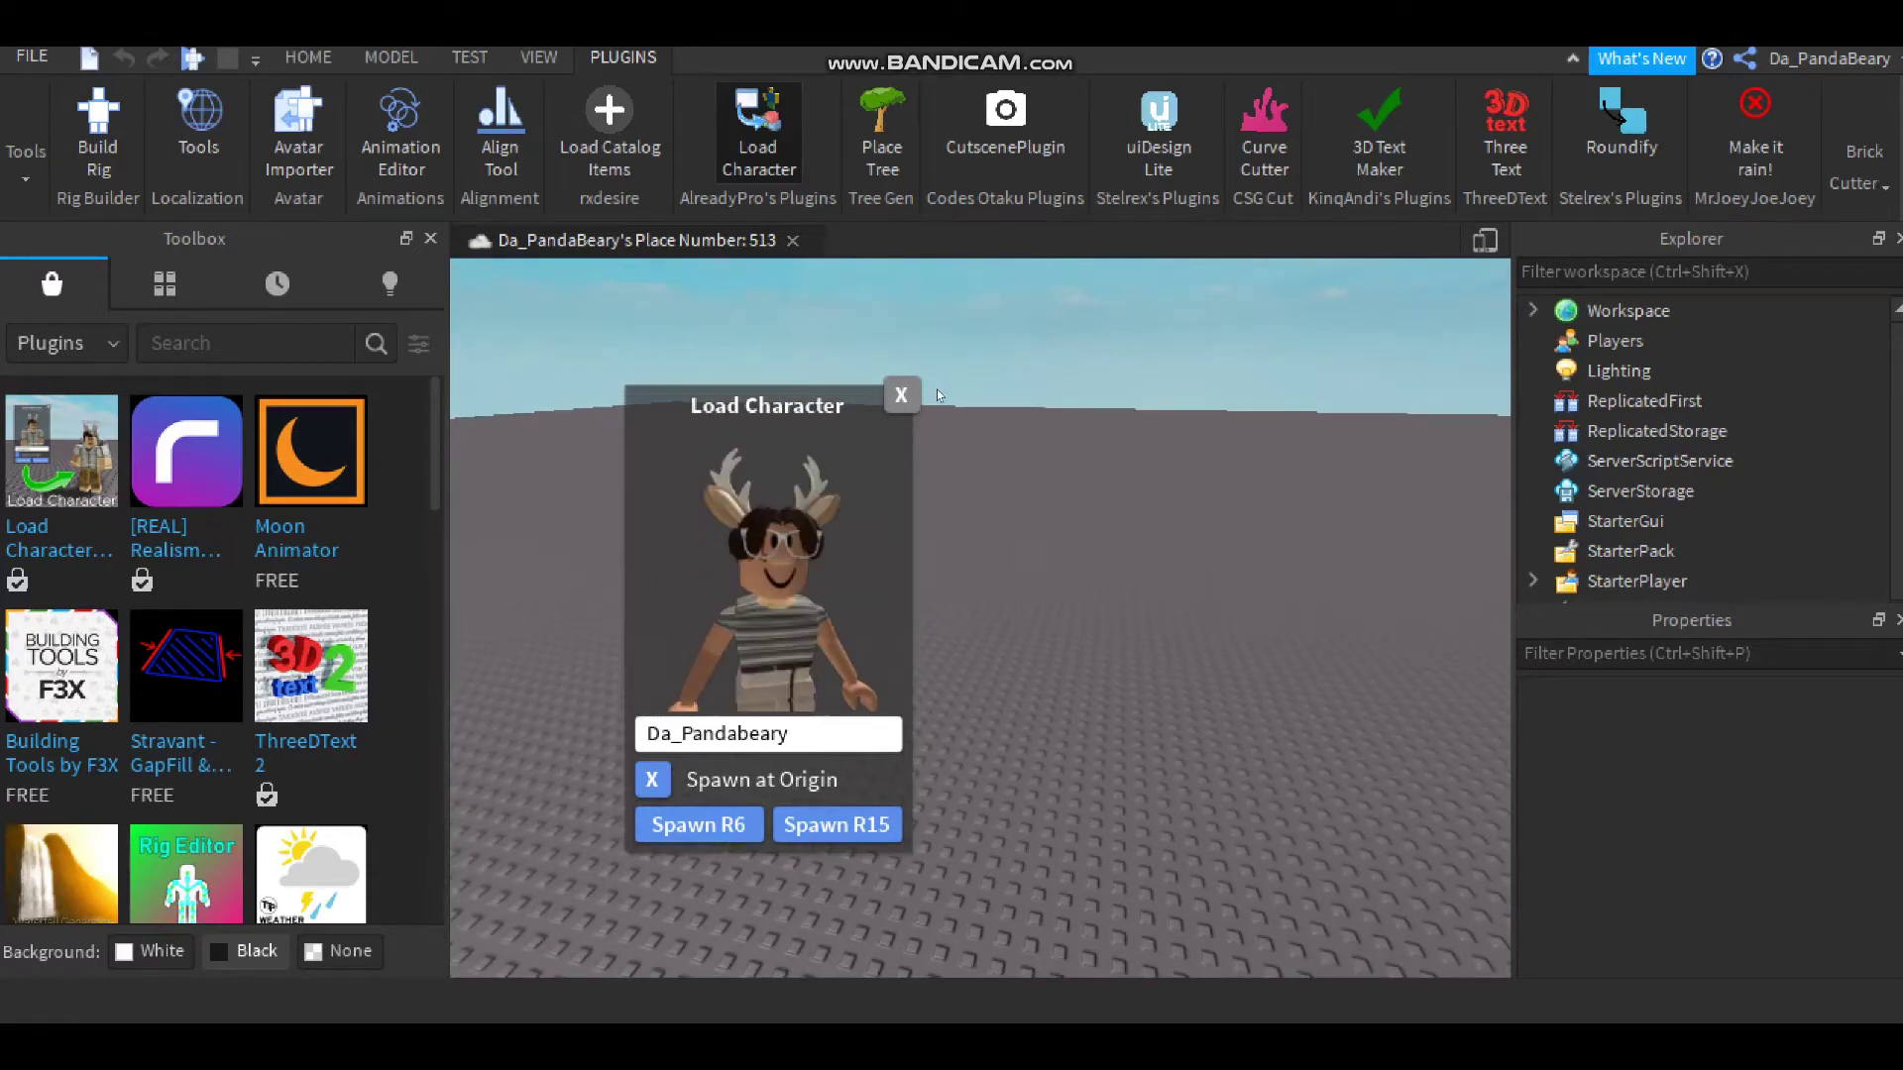
{"action": "left_click", "coordinate": [901, 394]}
Export the complete spawned avatar model as an OBJ file named "My rig" in the New Gfx folder
{"action": "scroll", "coordinate": [994, 535], "scroll_direction": "up", "scroll_amount": 3}
{"action": "right_click_drag", "start_coordinate": [994, 535], "coordinate": [991, 528]}
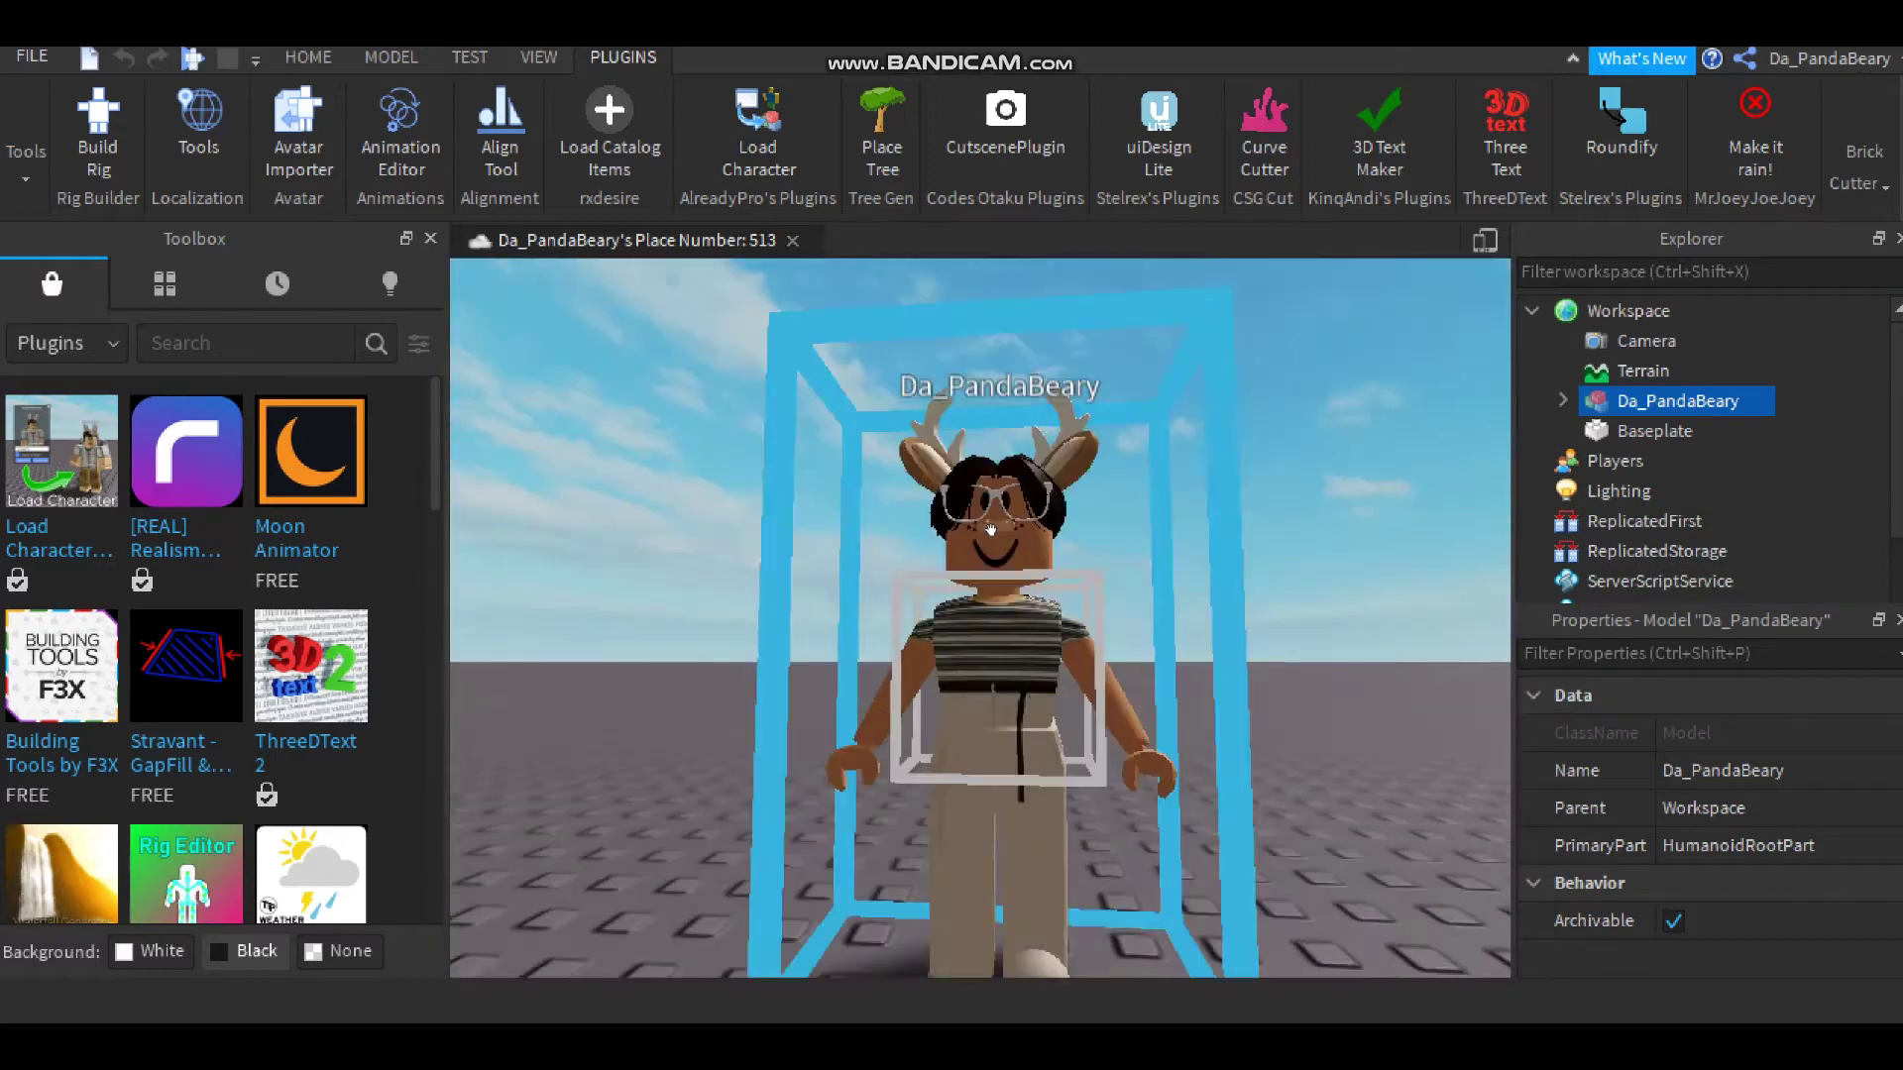
{"action": "scroll", "coordinate": [990, 526], "scroll_direction": "up", "scroll_amount": 5}
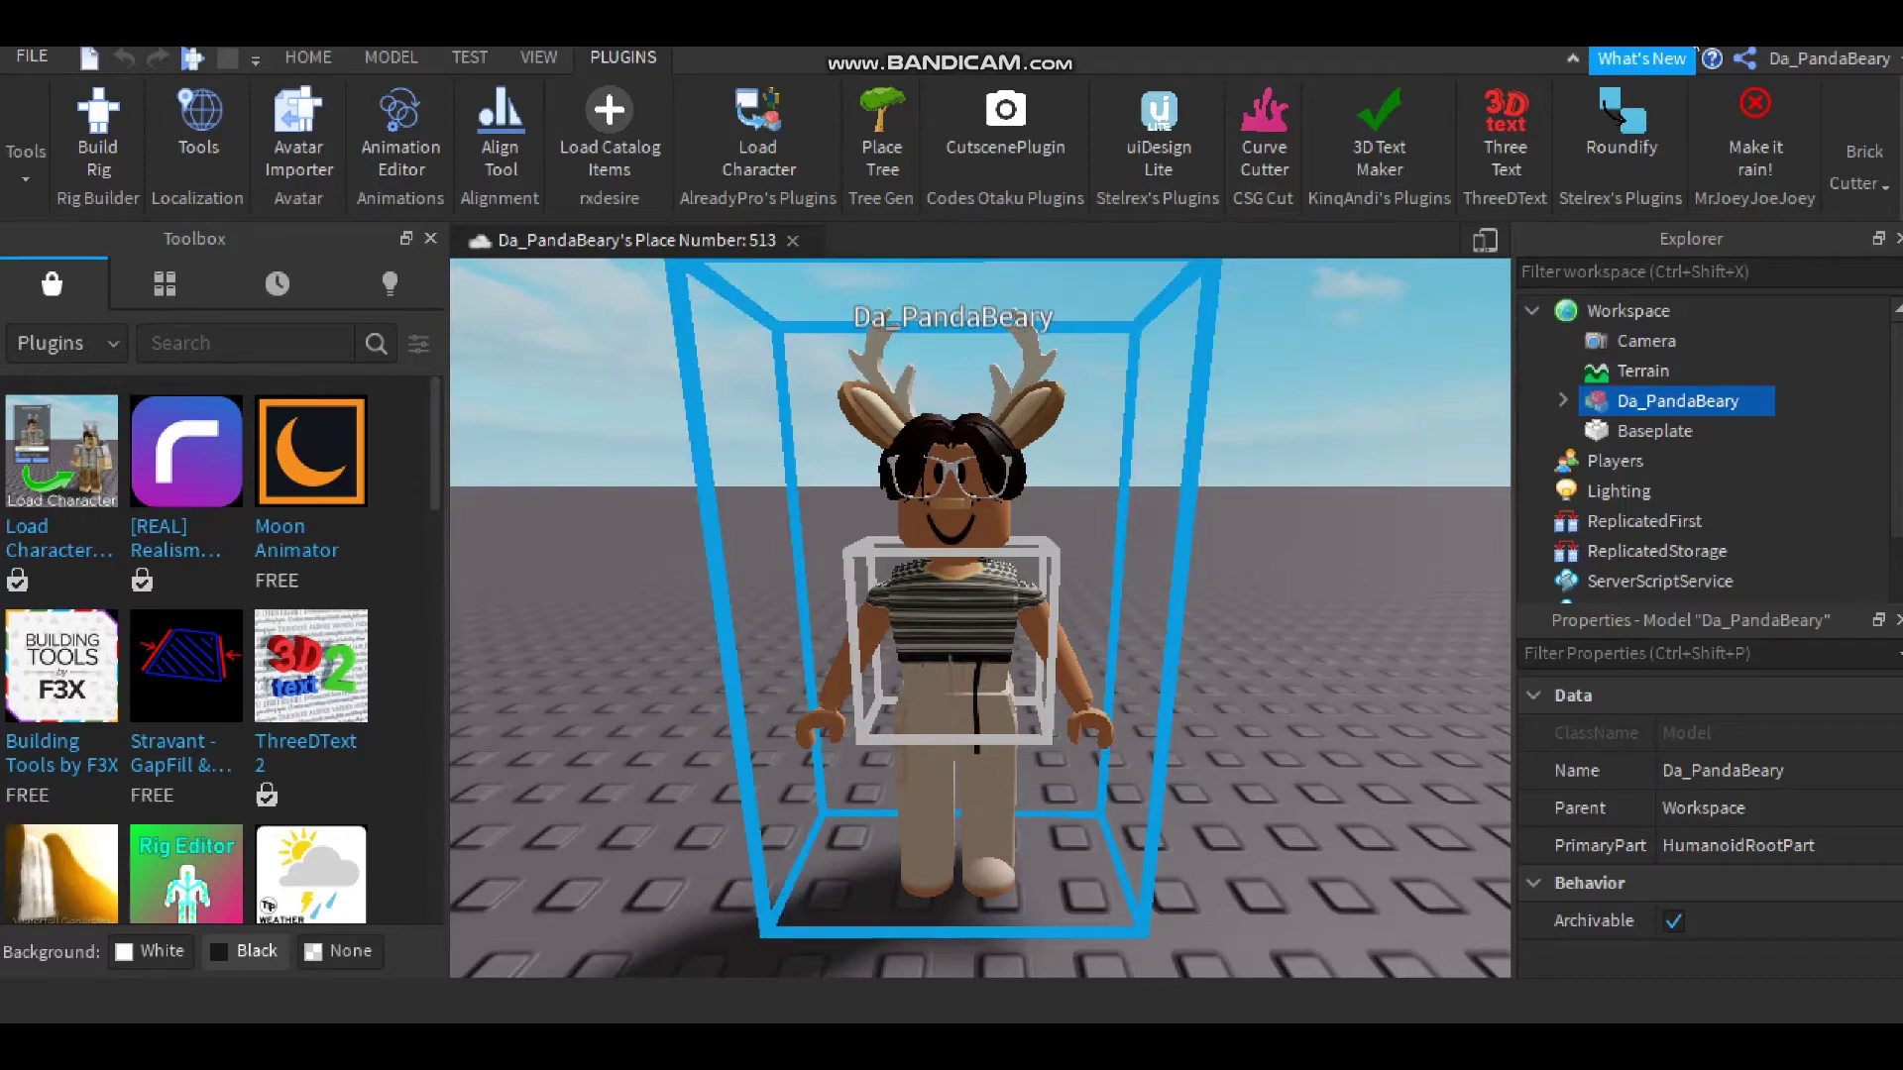
{"action": "right_click", "coordinate": [1651, 408]}
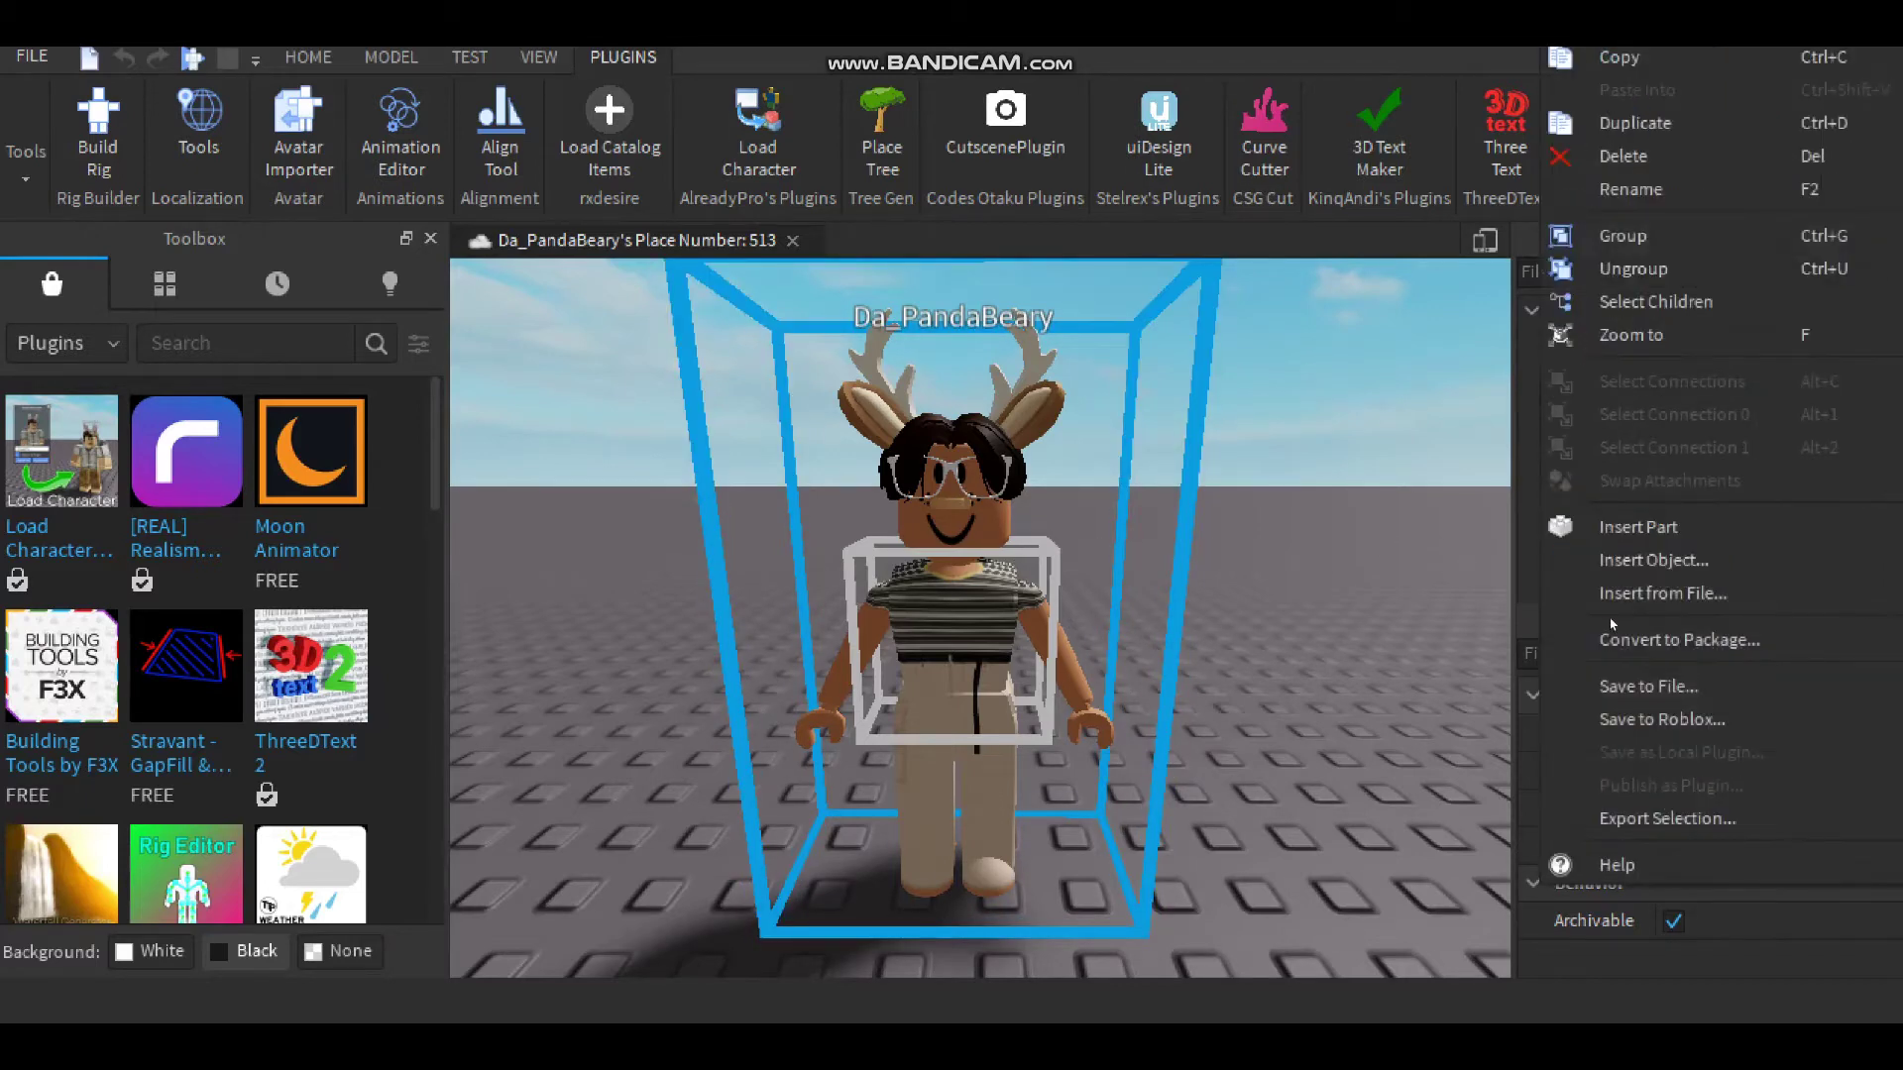
{"action": "left_click", "coordinate": [1614, 823]}
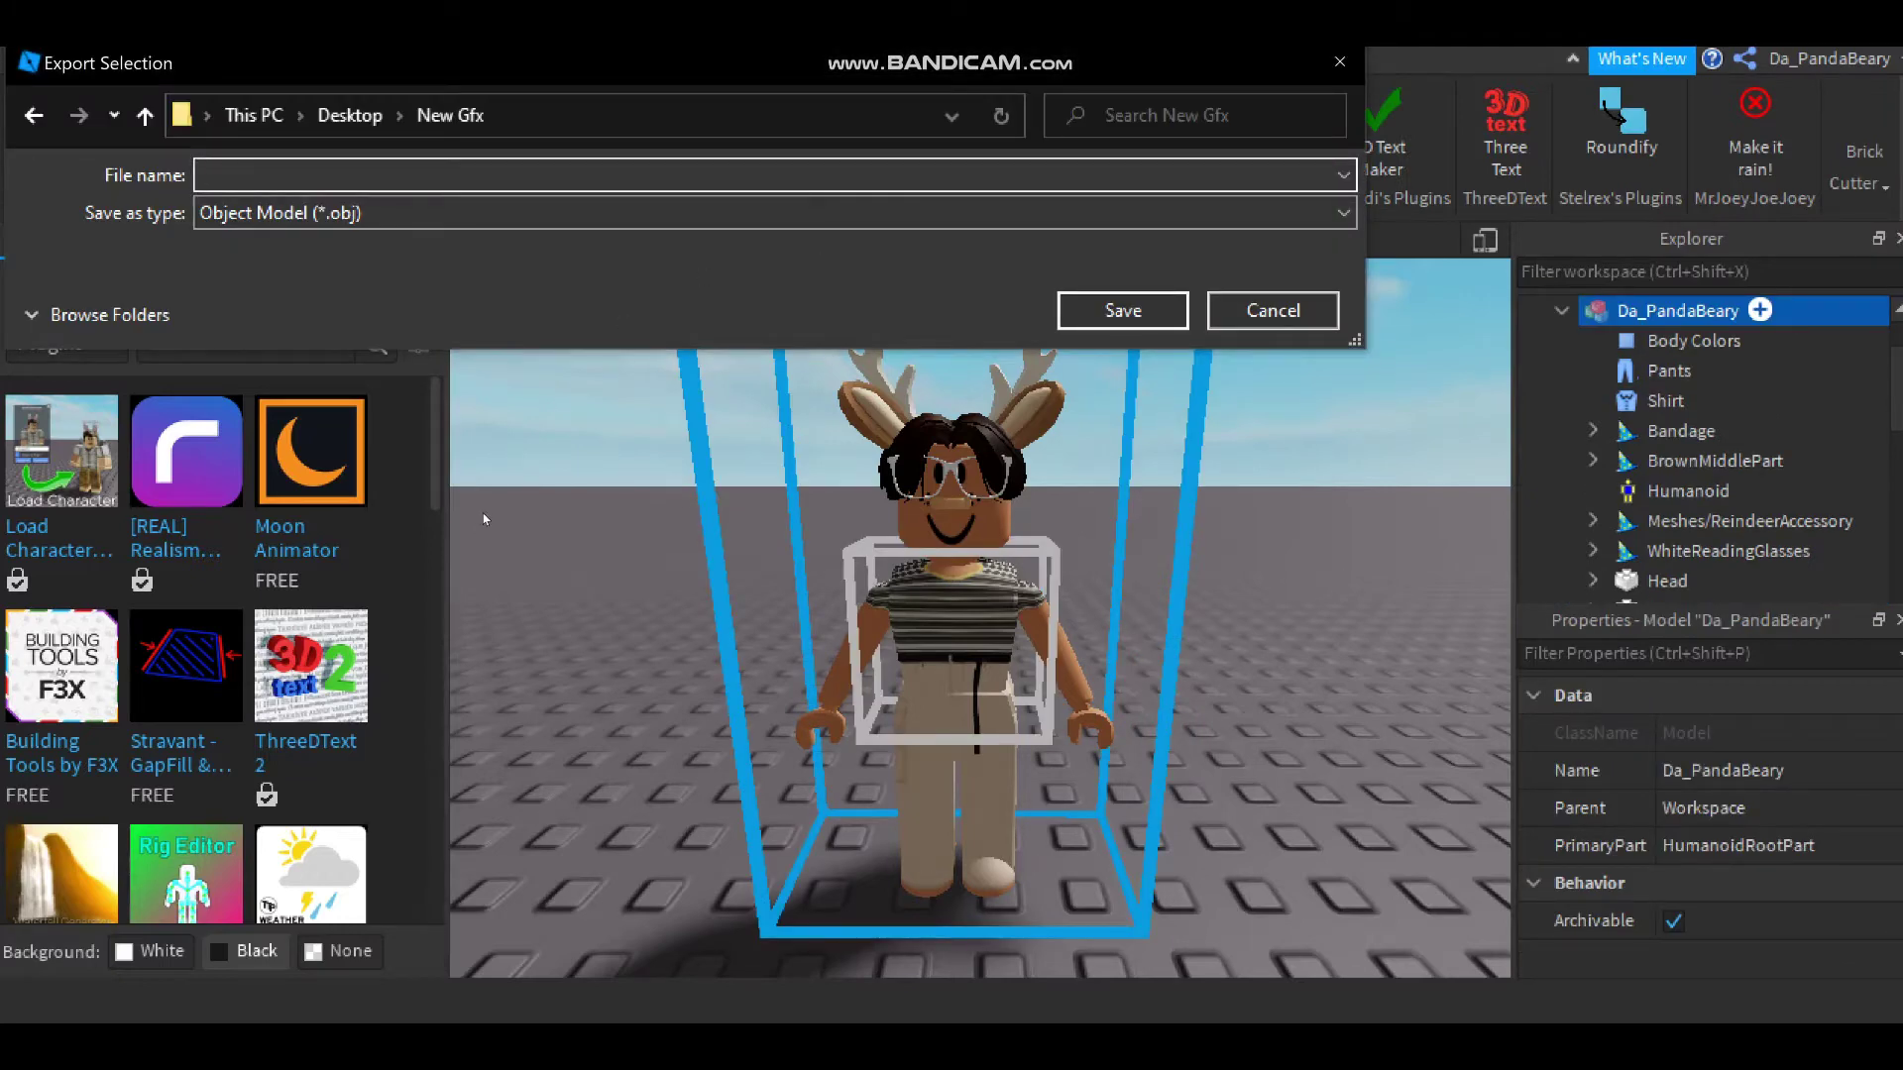
{"action": "type", "text": "My rig"}
{"action": "key", "text": "Return"}
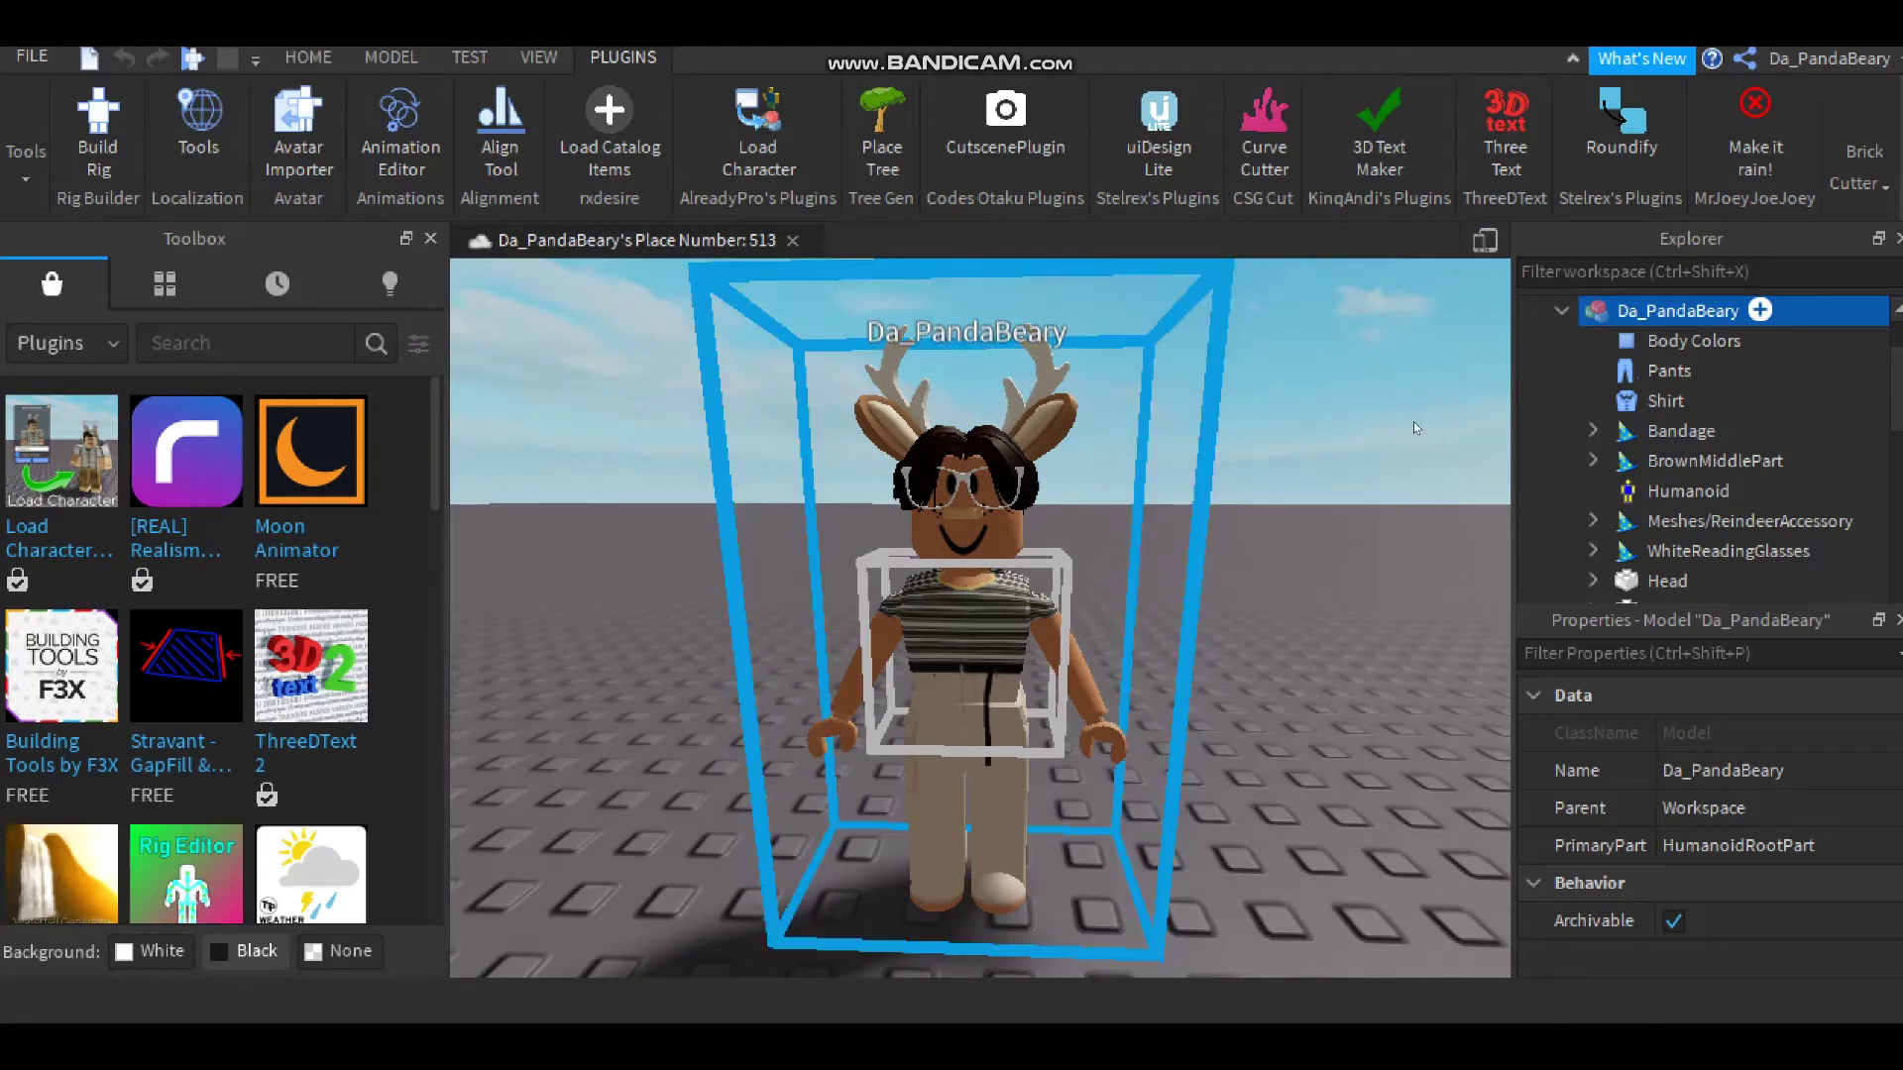
Delete the avatar's HumanoidRootPart, arms, legs and torso so only the head and its accessories remain
{"action": "scroll", "coordinate": [1698, 510], "scroll_direction": "down", "scroll_amount": 3}
{"action": "scroll", "coordinate": [1745, 426], "scroll_direction": "down", "scroll_amount": 3}
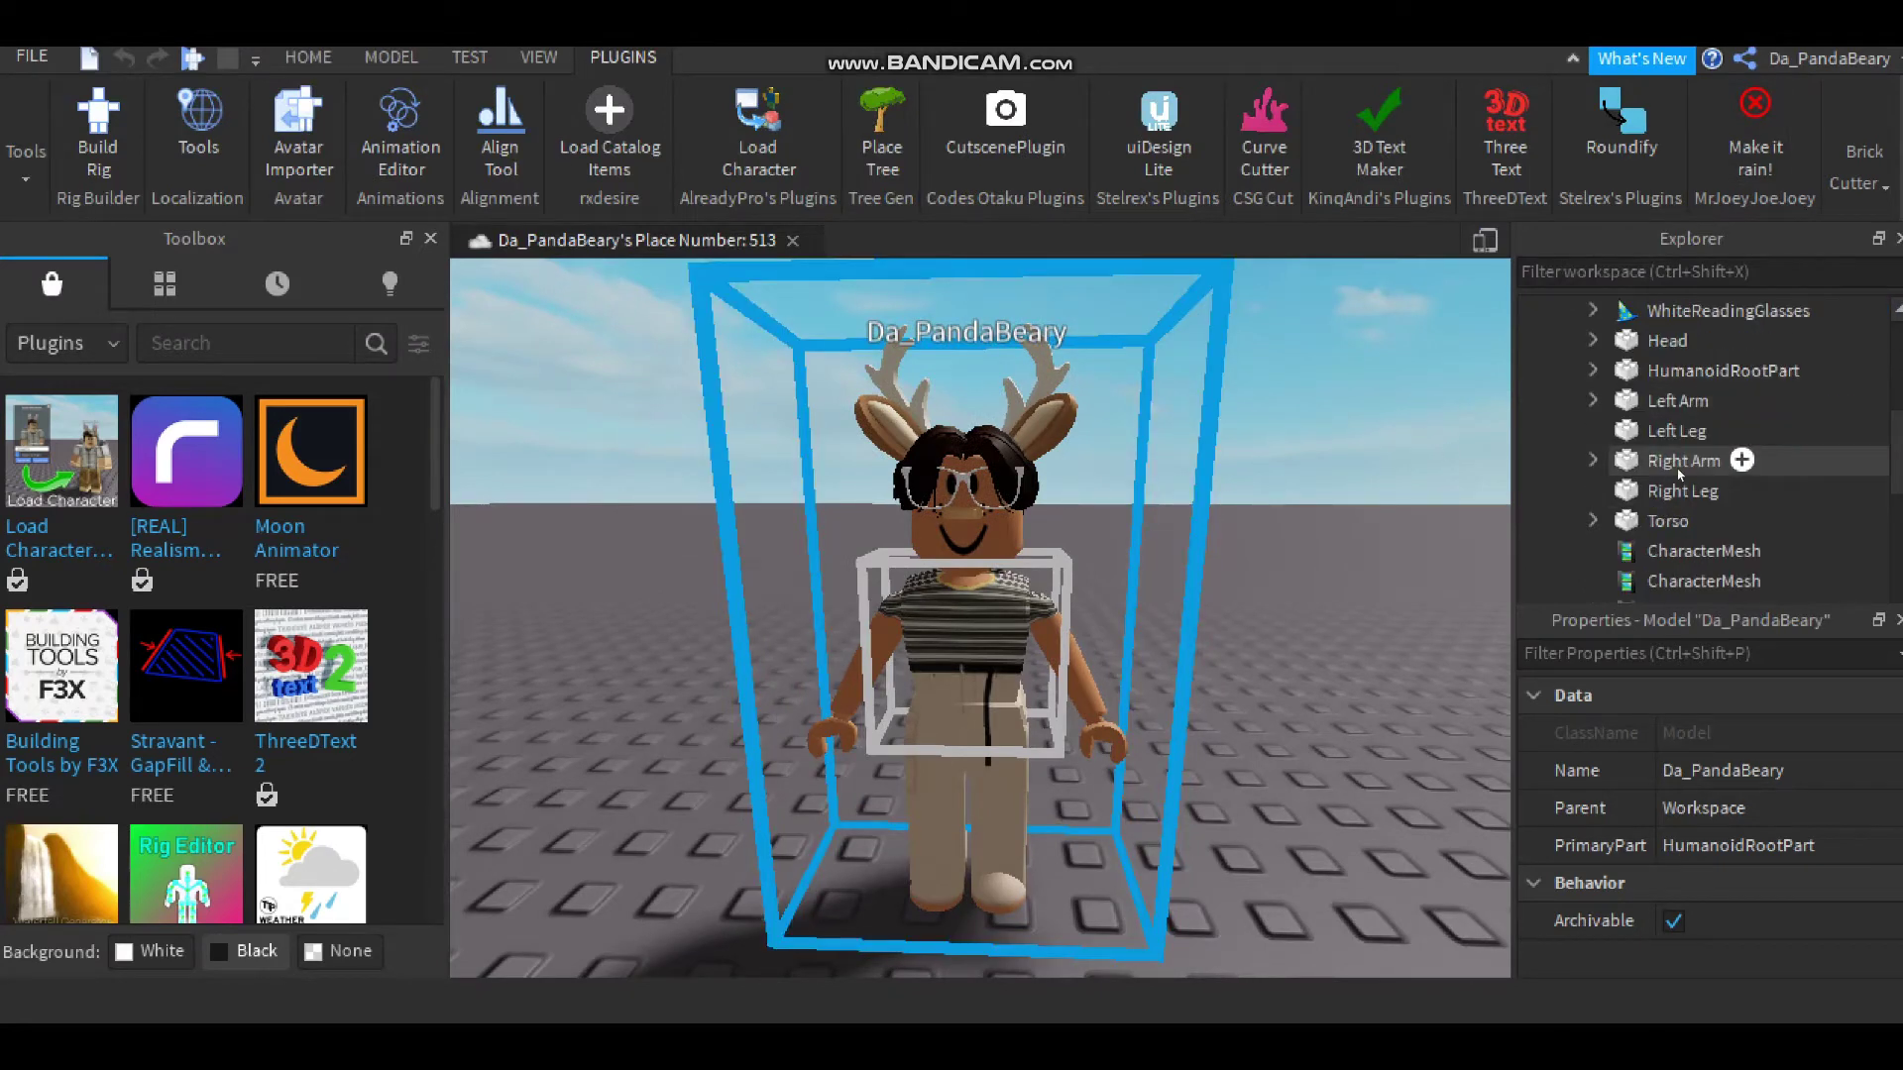
{"action": "left_click", "coordinate": [1839, 516]}
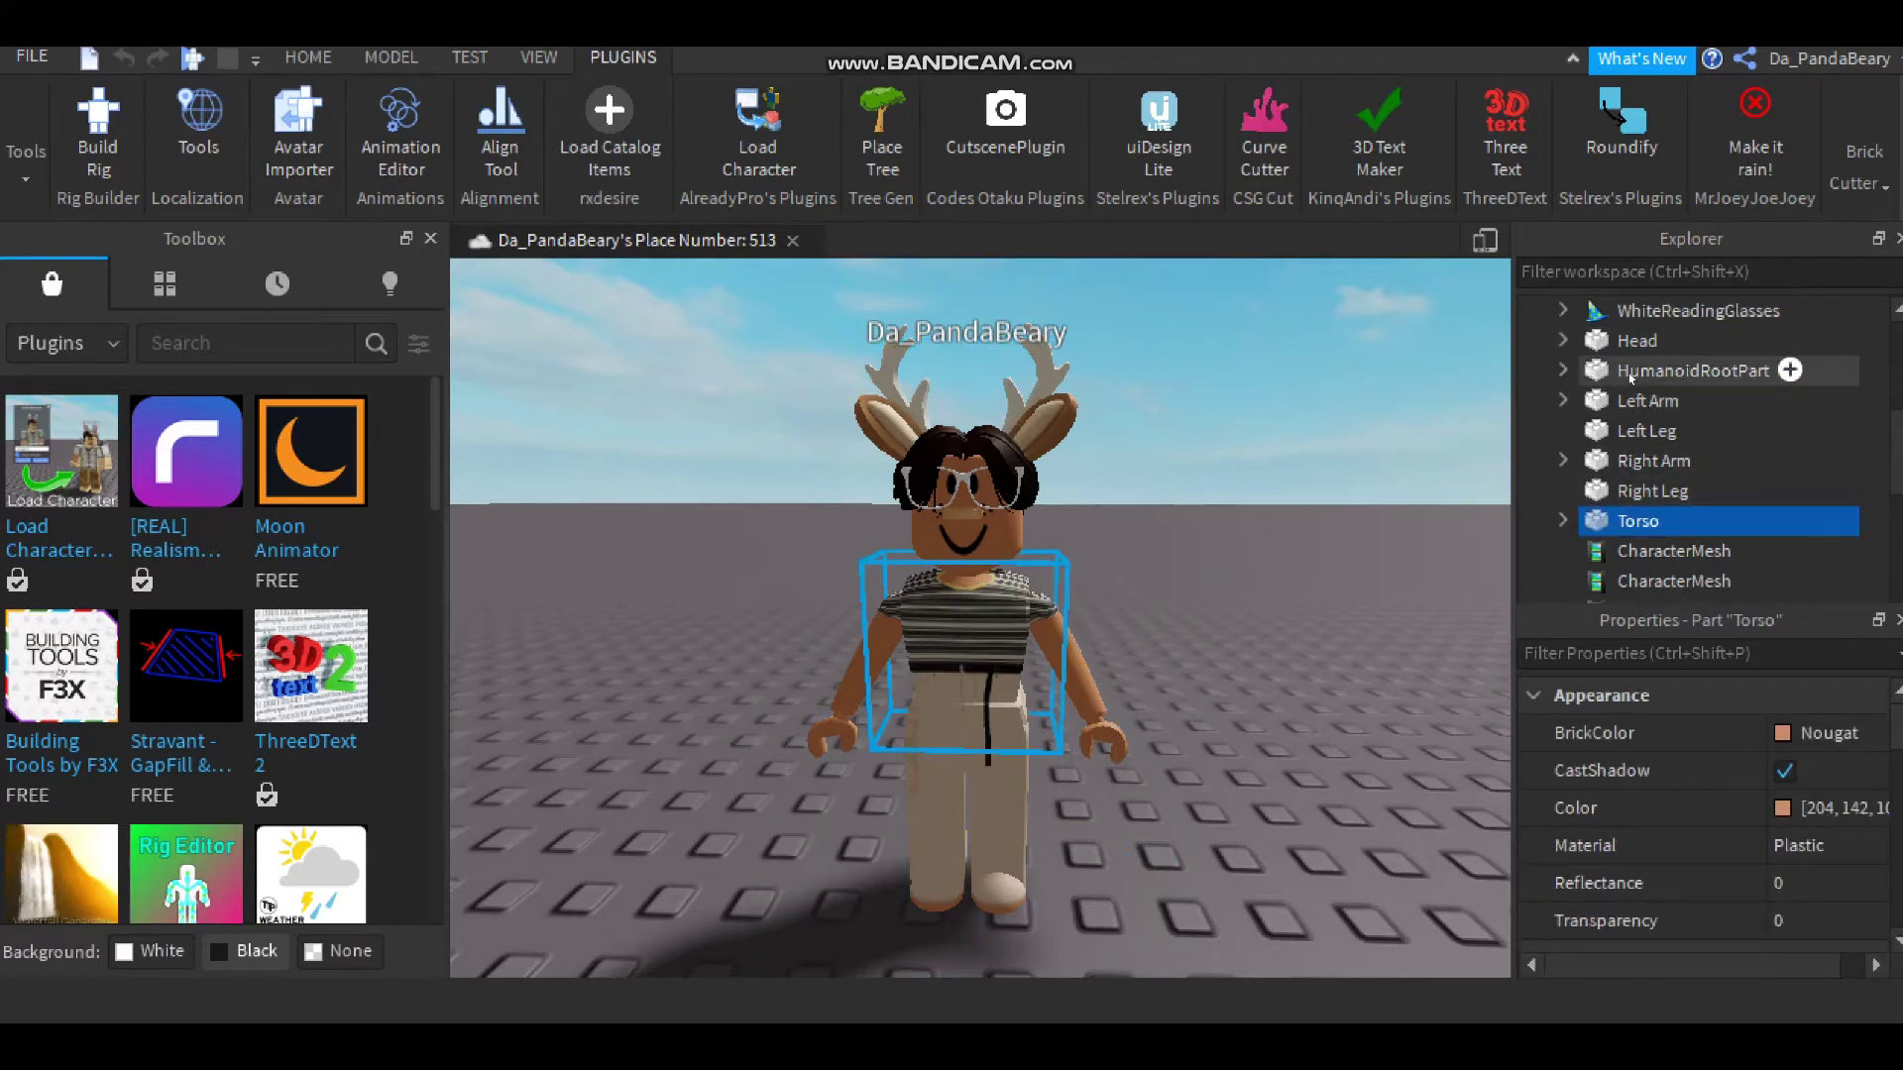
{"action": "left_click", "coordinate": [1596, 376], "text": "shift"}
{"action": "key", "text": "Delete"}
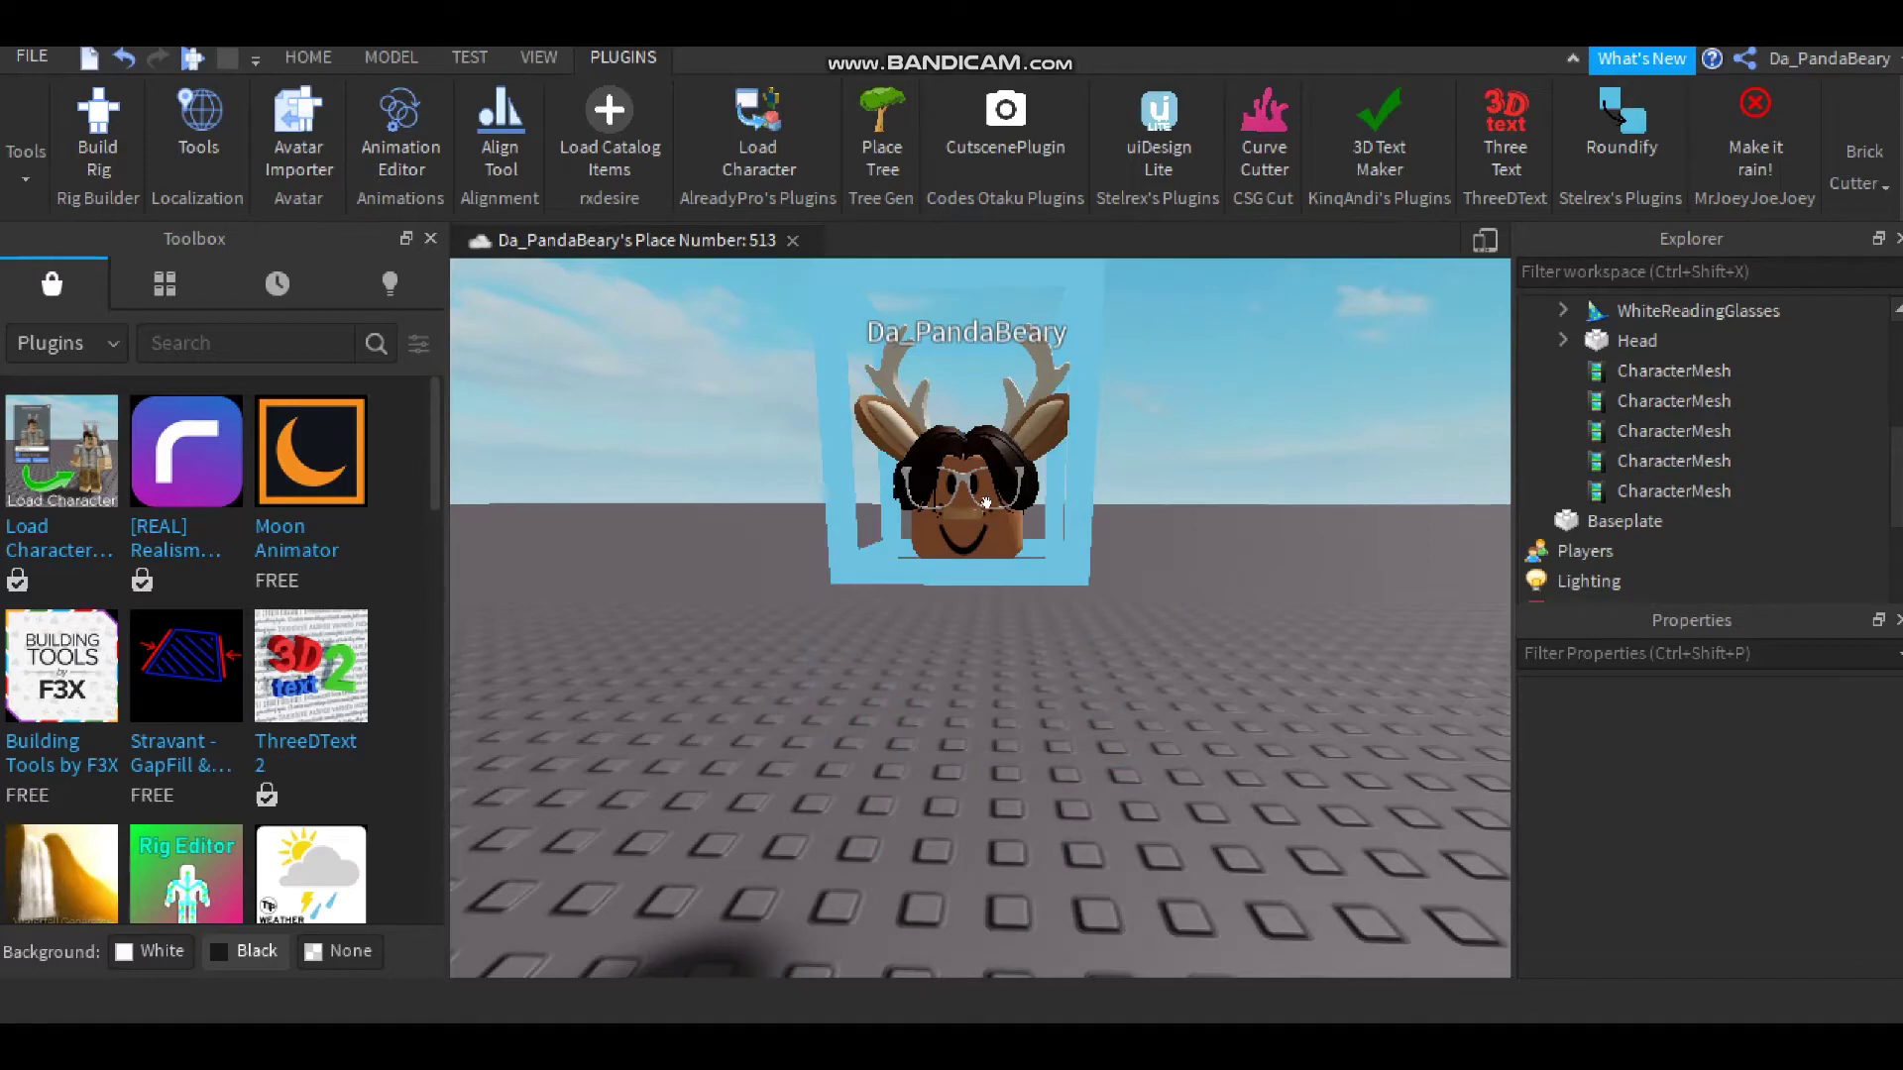
Export the remaining head model with its accessories as an OBJ file named "Head tot" in the New Gfx folder
{"action": "left_click", "coordinate": [967, 476]}
{"action": "left_click", "coordinate": [1563, 310]}
{"action": "right_click", "coordinate": [1617, 316]}
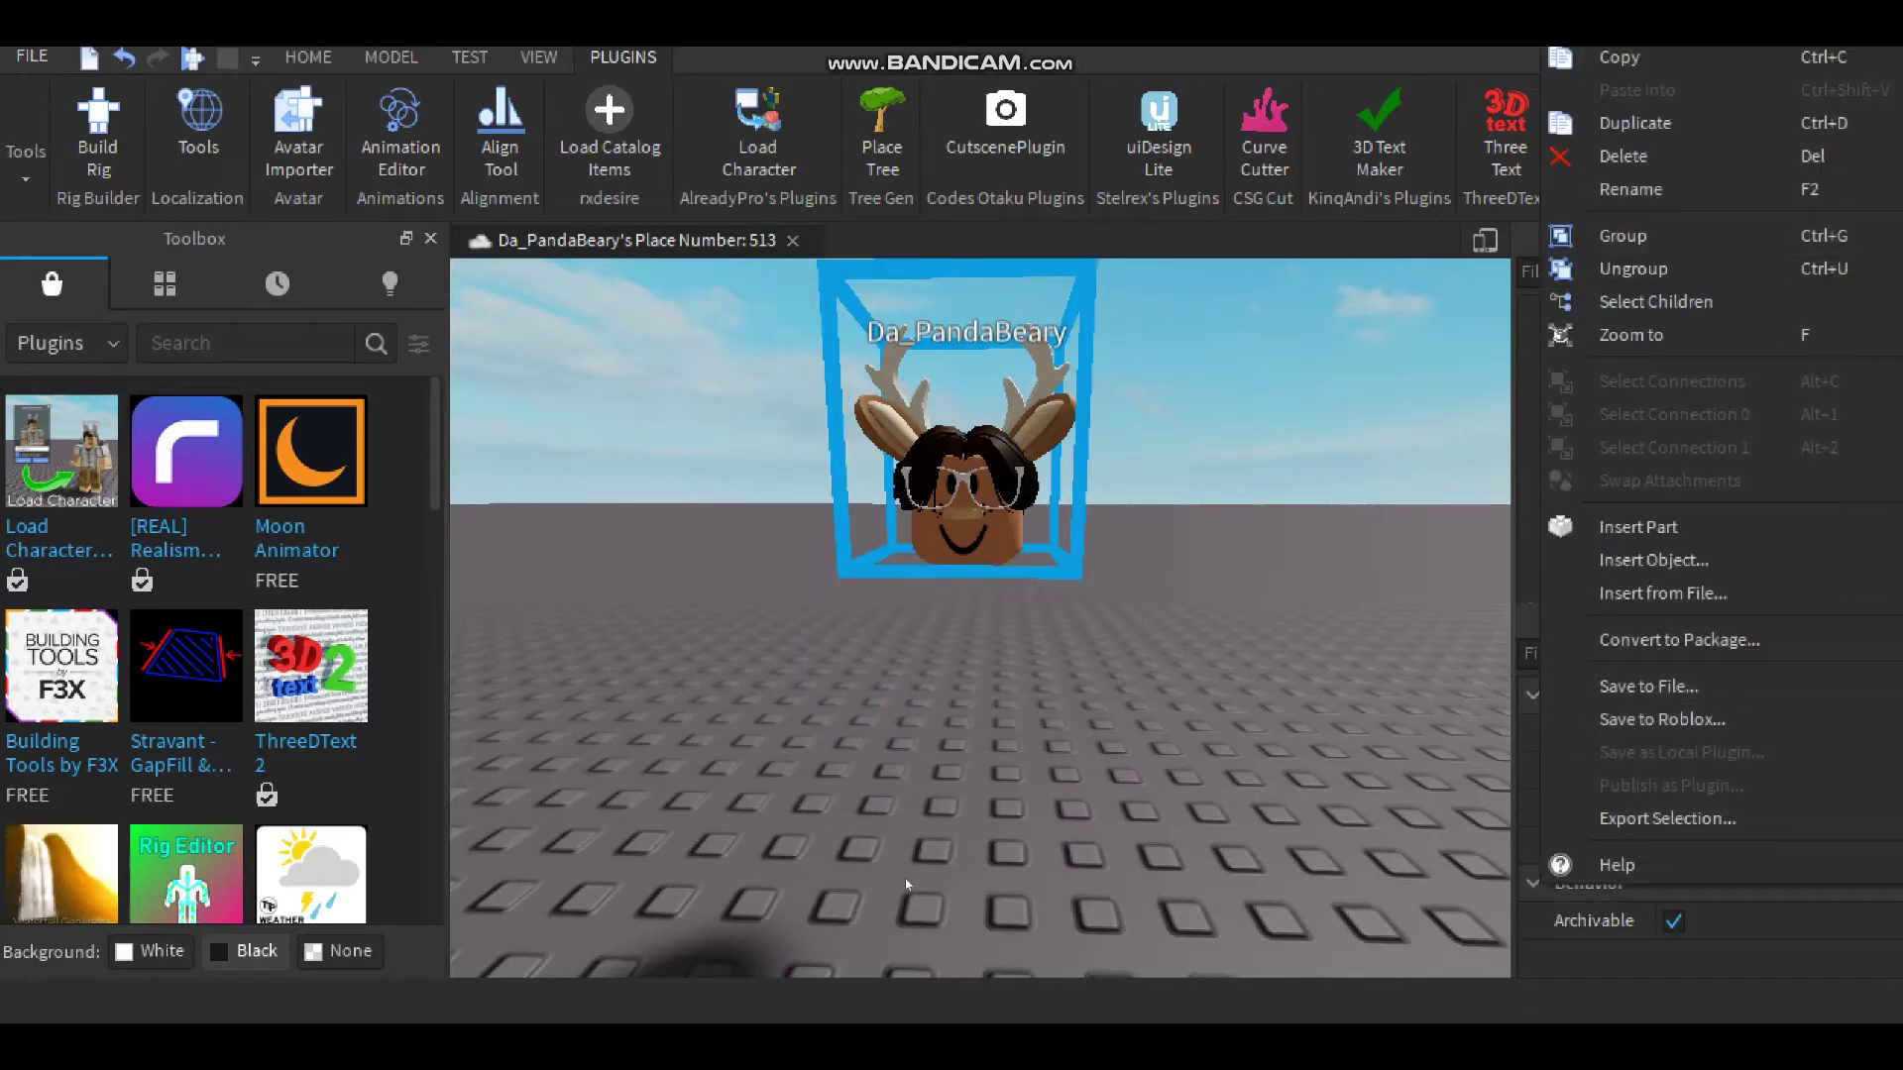
{"action": "left_click", "coordinate": [1667, 818]}
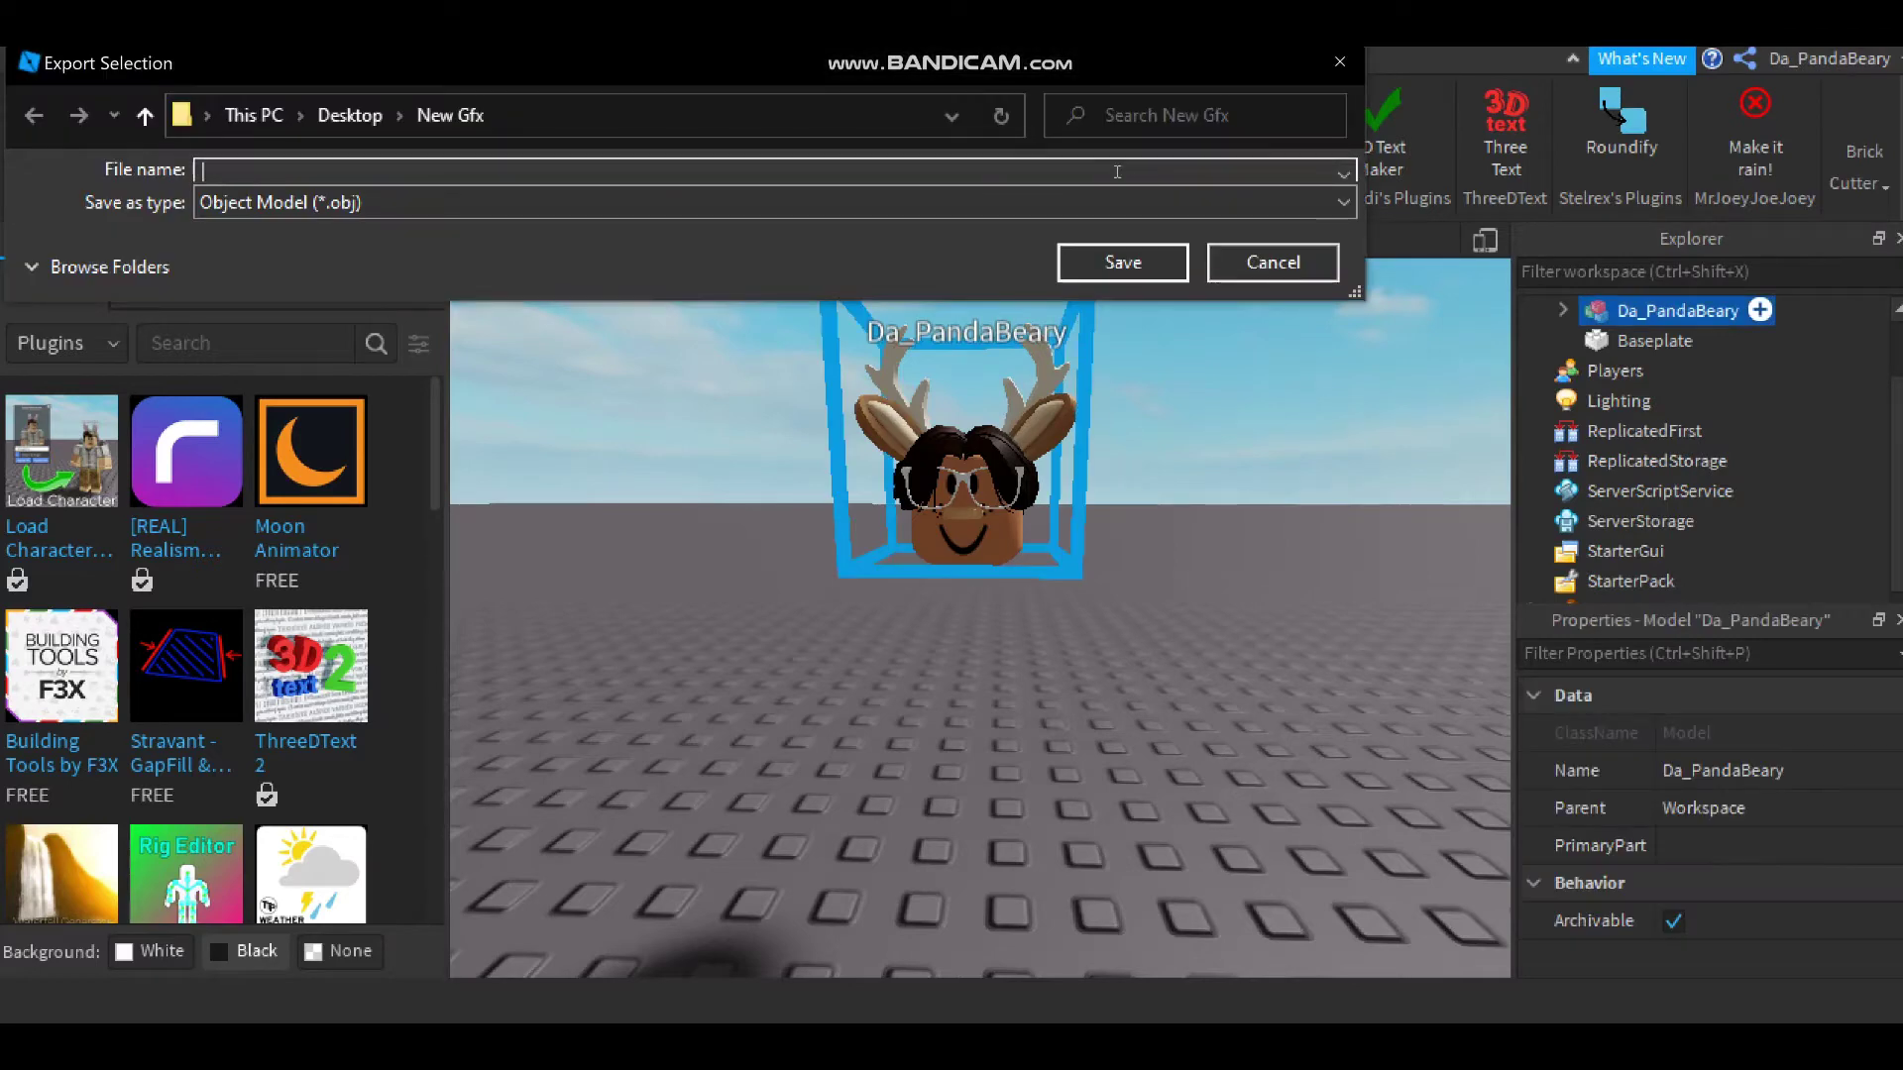
{"action": "type", "text": "Head tot"}
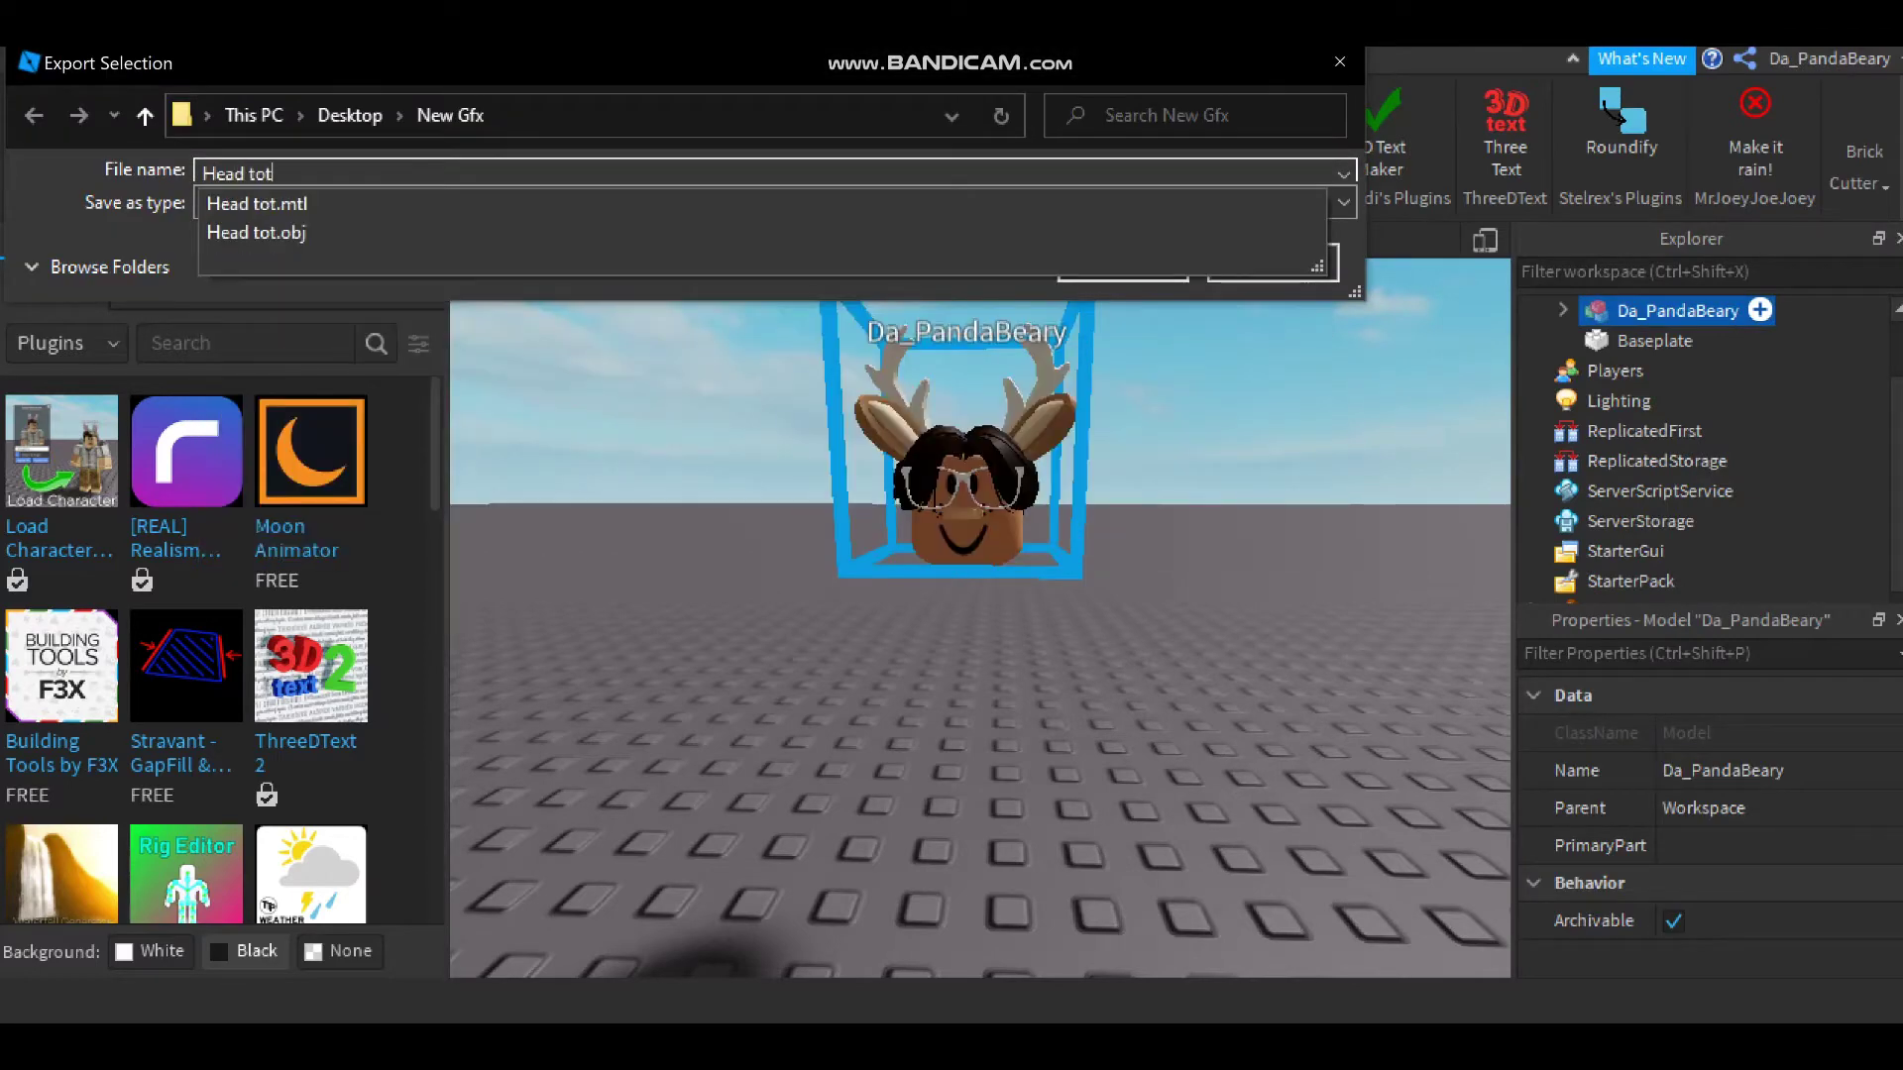
{"action": "key", "text": "Return"}
{"action": "left_click", "coordinate": [1028, 532]}
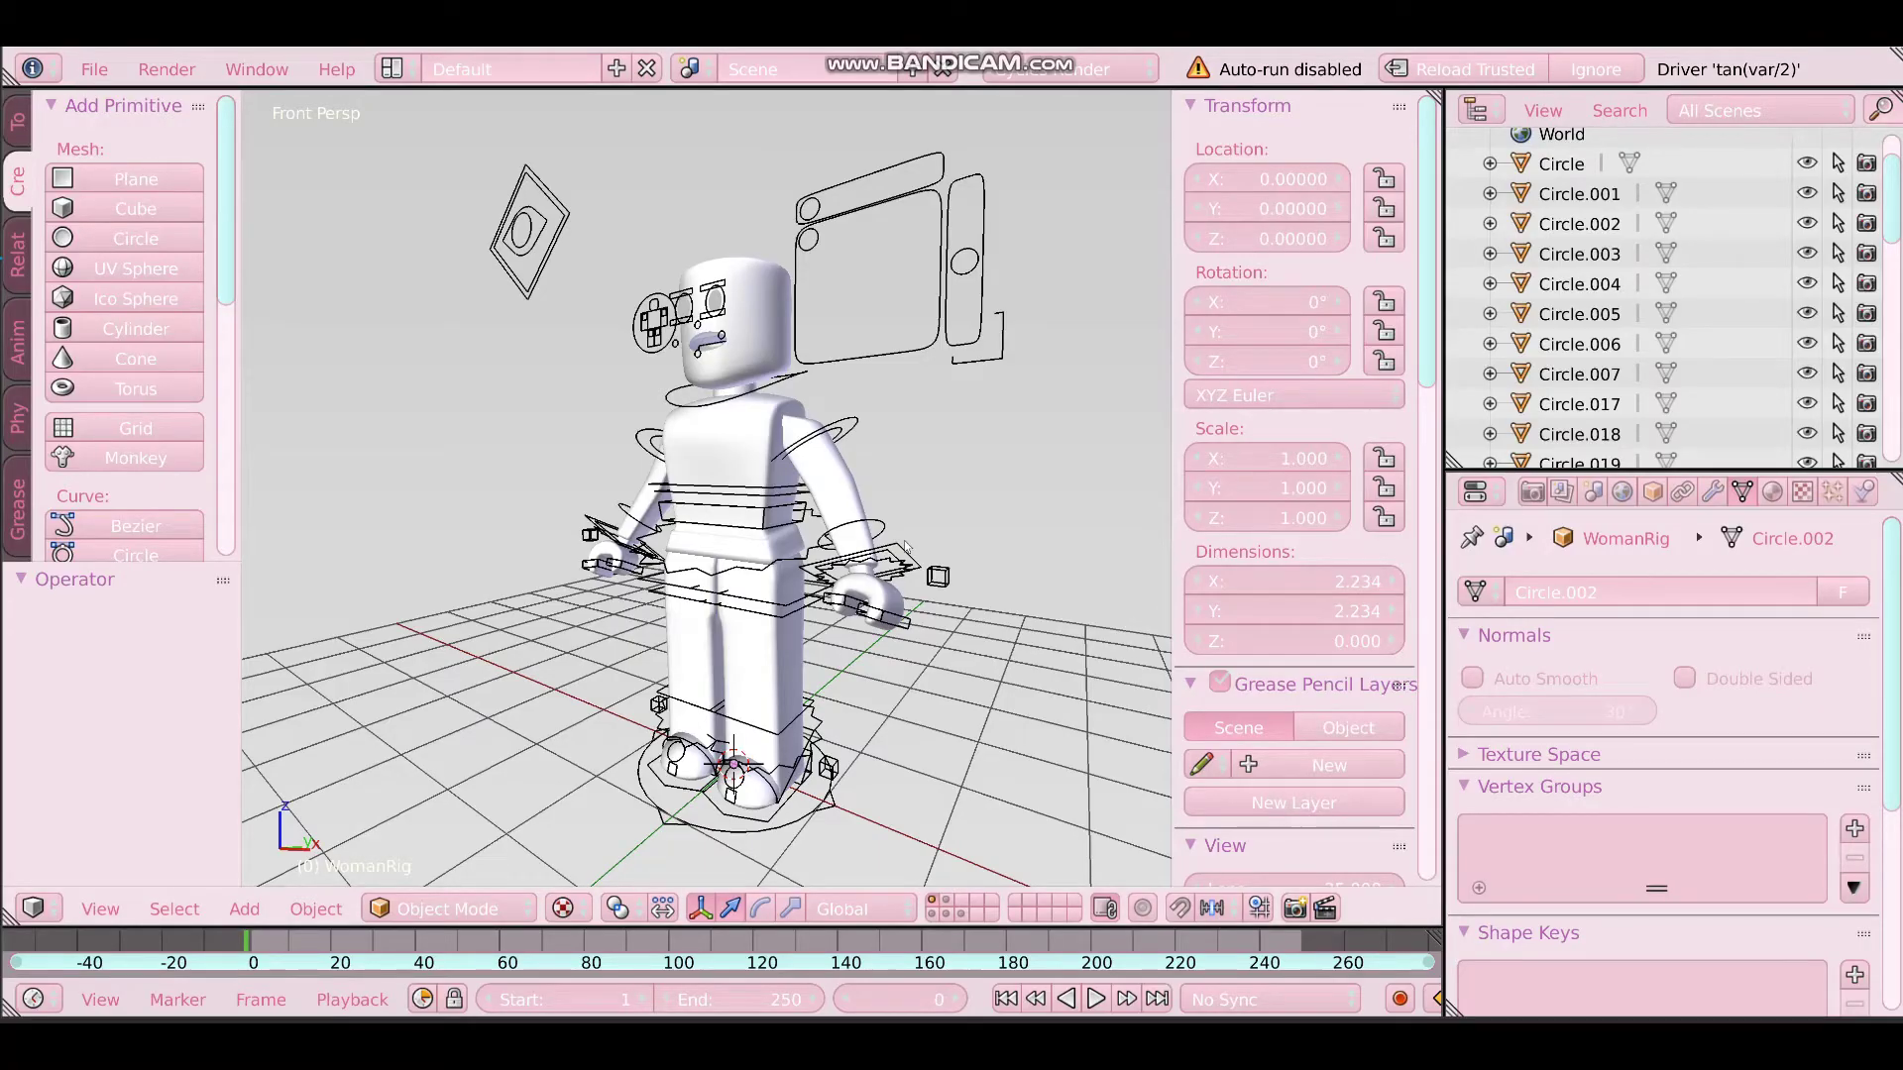
Switch to the woman rig in Blender and delete its head mesh
{"action": "left_click", "coordinate": [878, 517]}
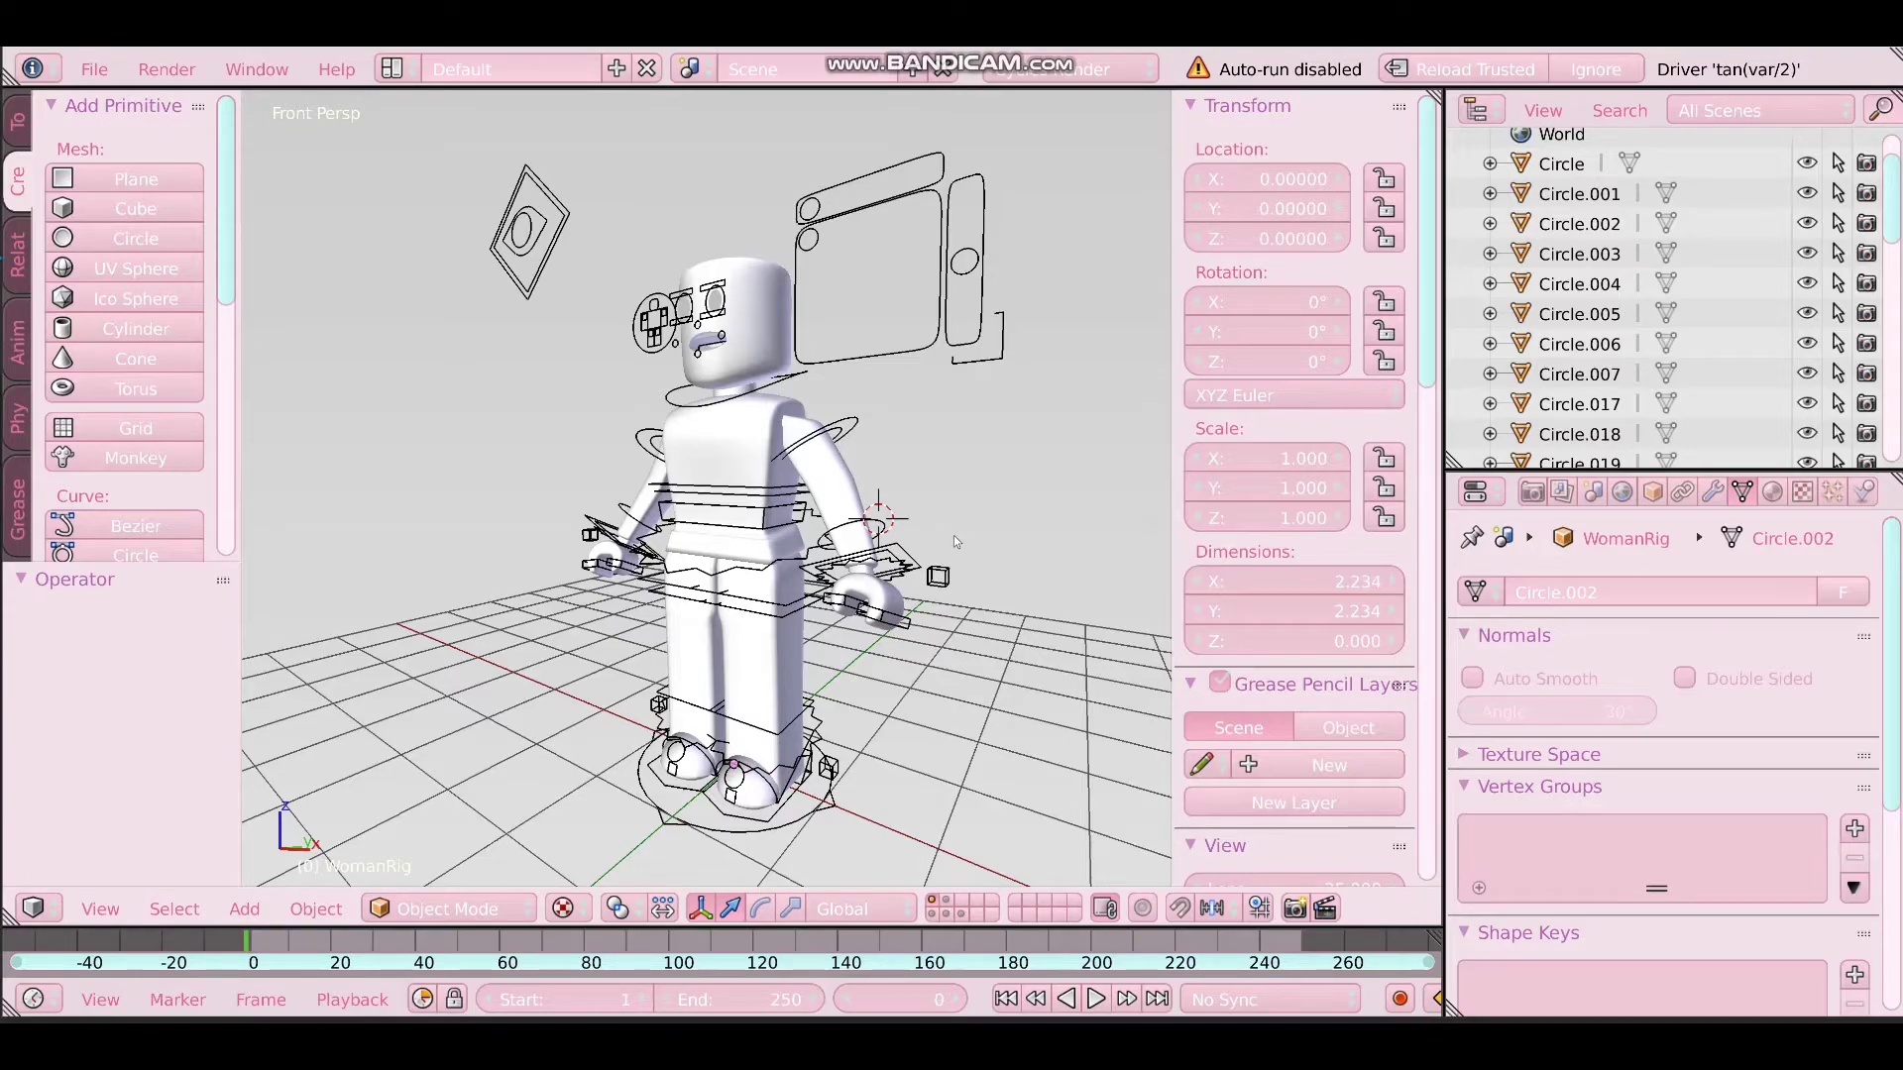
{"action": "key", "text": "shift+f"}
{"action": "key", "text": "w"}
{"action": "key", "text": "s"}
{"action": "key", "text": "w"}
{"action": "key", "text": "a"}
{"action": "key", "text": "w"}
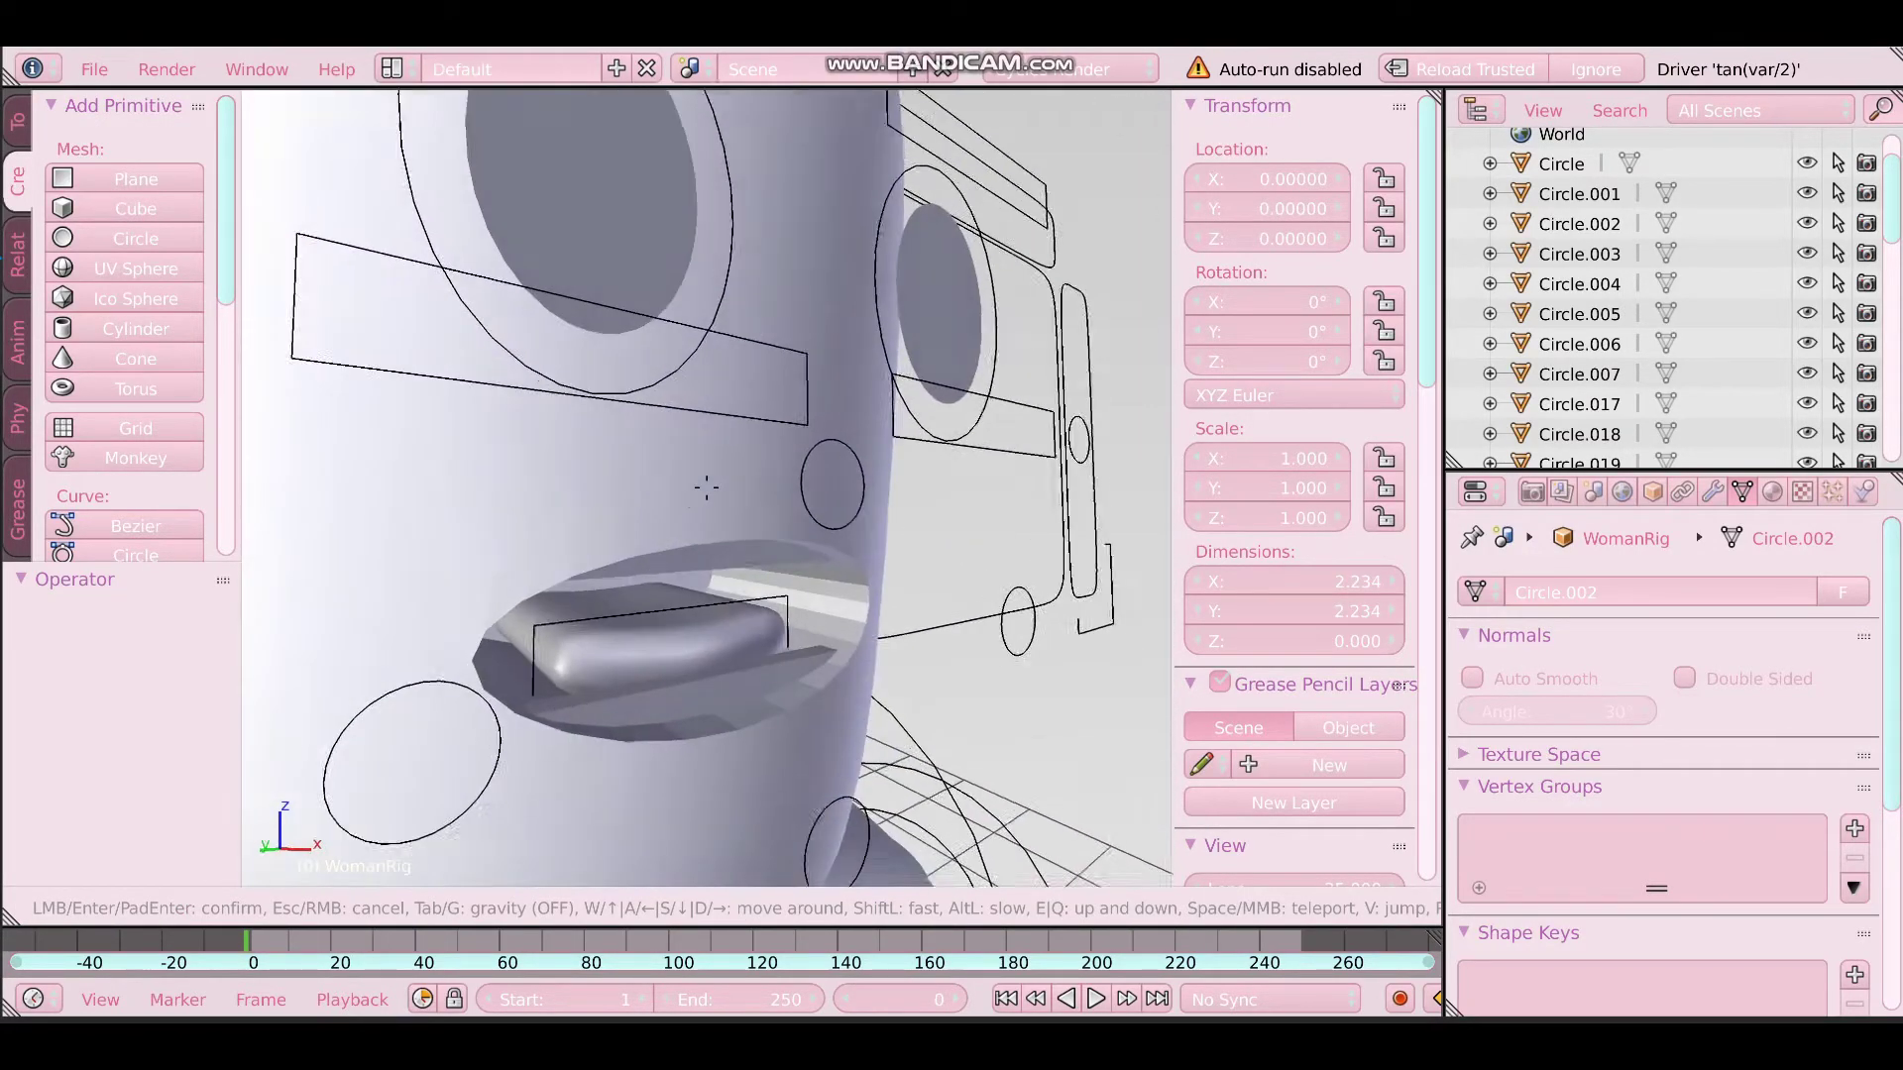
{"action": "key", "text": "s"}
{"action": "left_click", "coordinate": [705, 488]}
{"action": "right_click", "coordinate": [569, 483]}
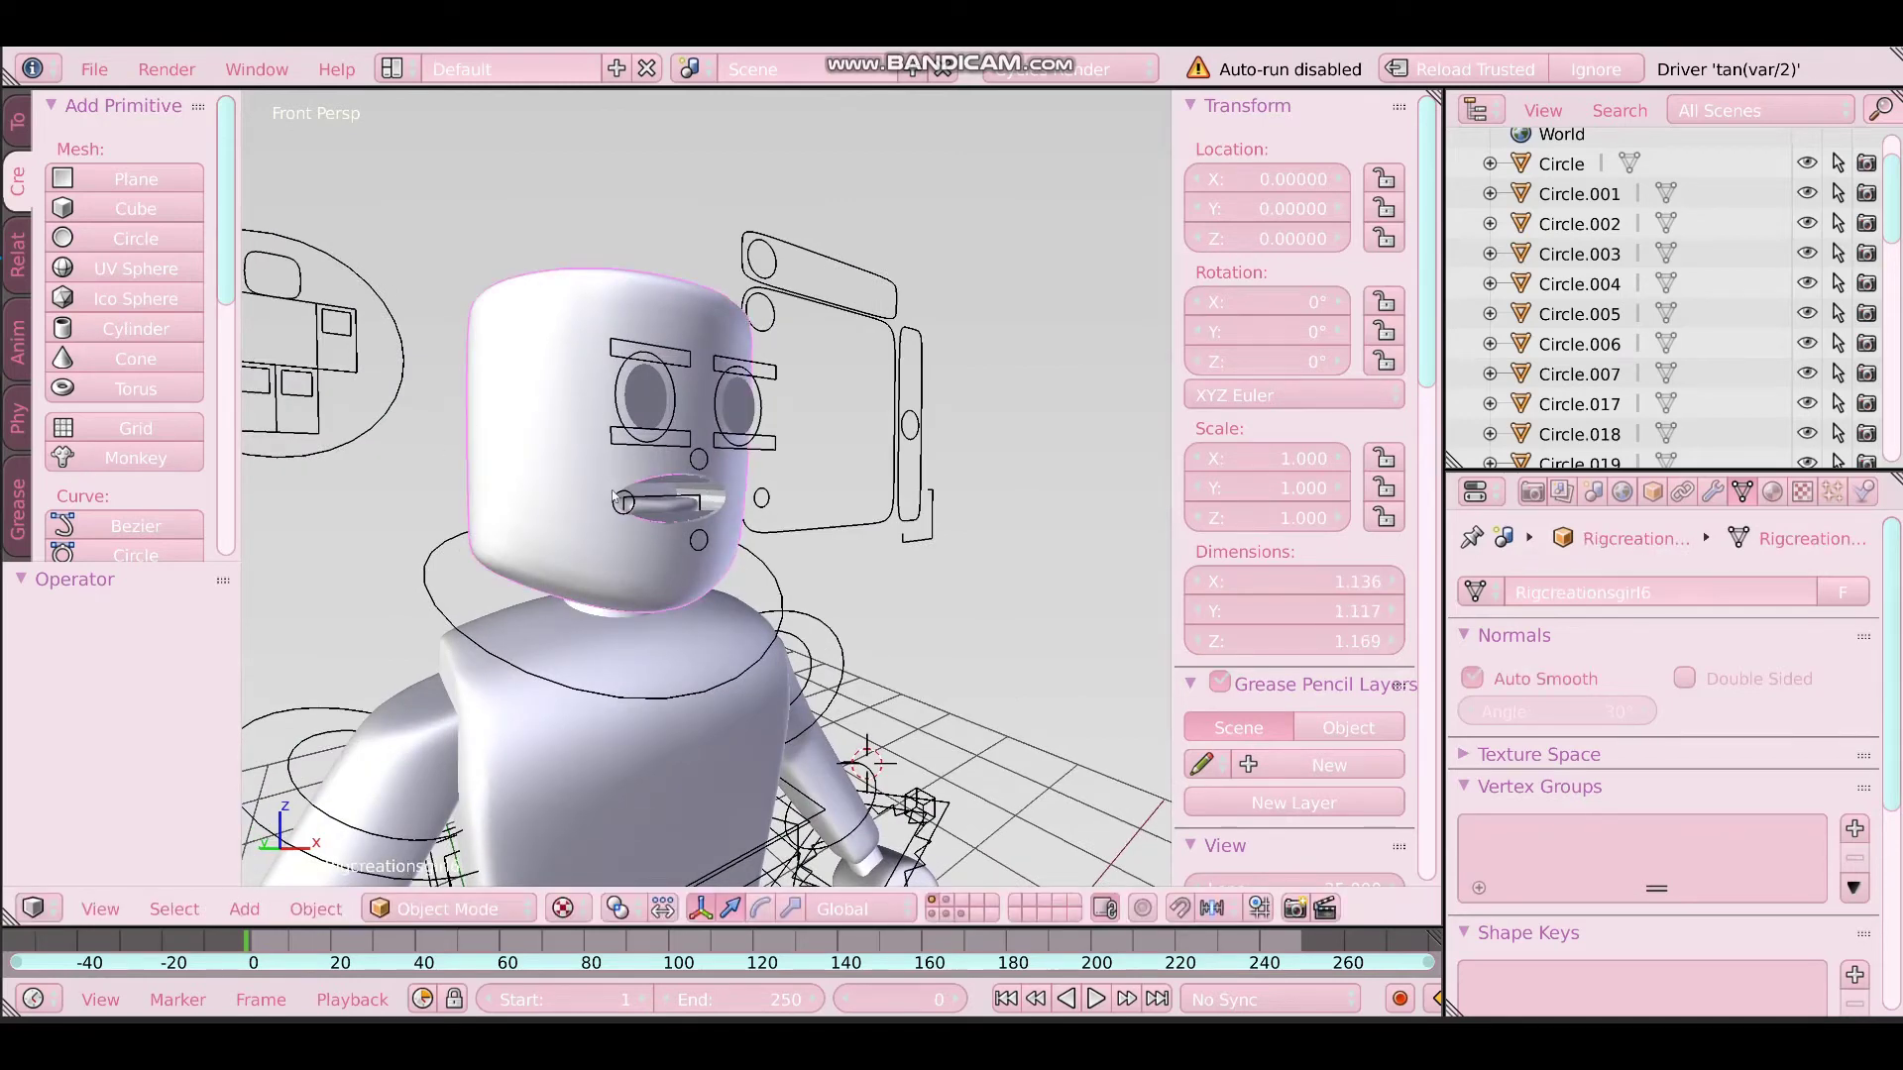
{"action": "key", "text": "x"}
{"action": "left_click", "coordinate": [612, 451]}
{"action": "right_click", "coordinate": [748, 396]}
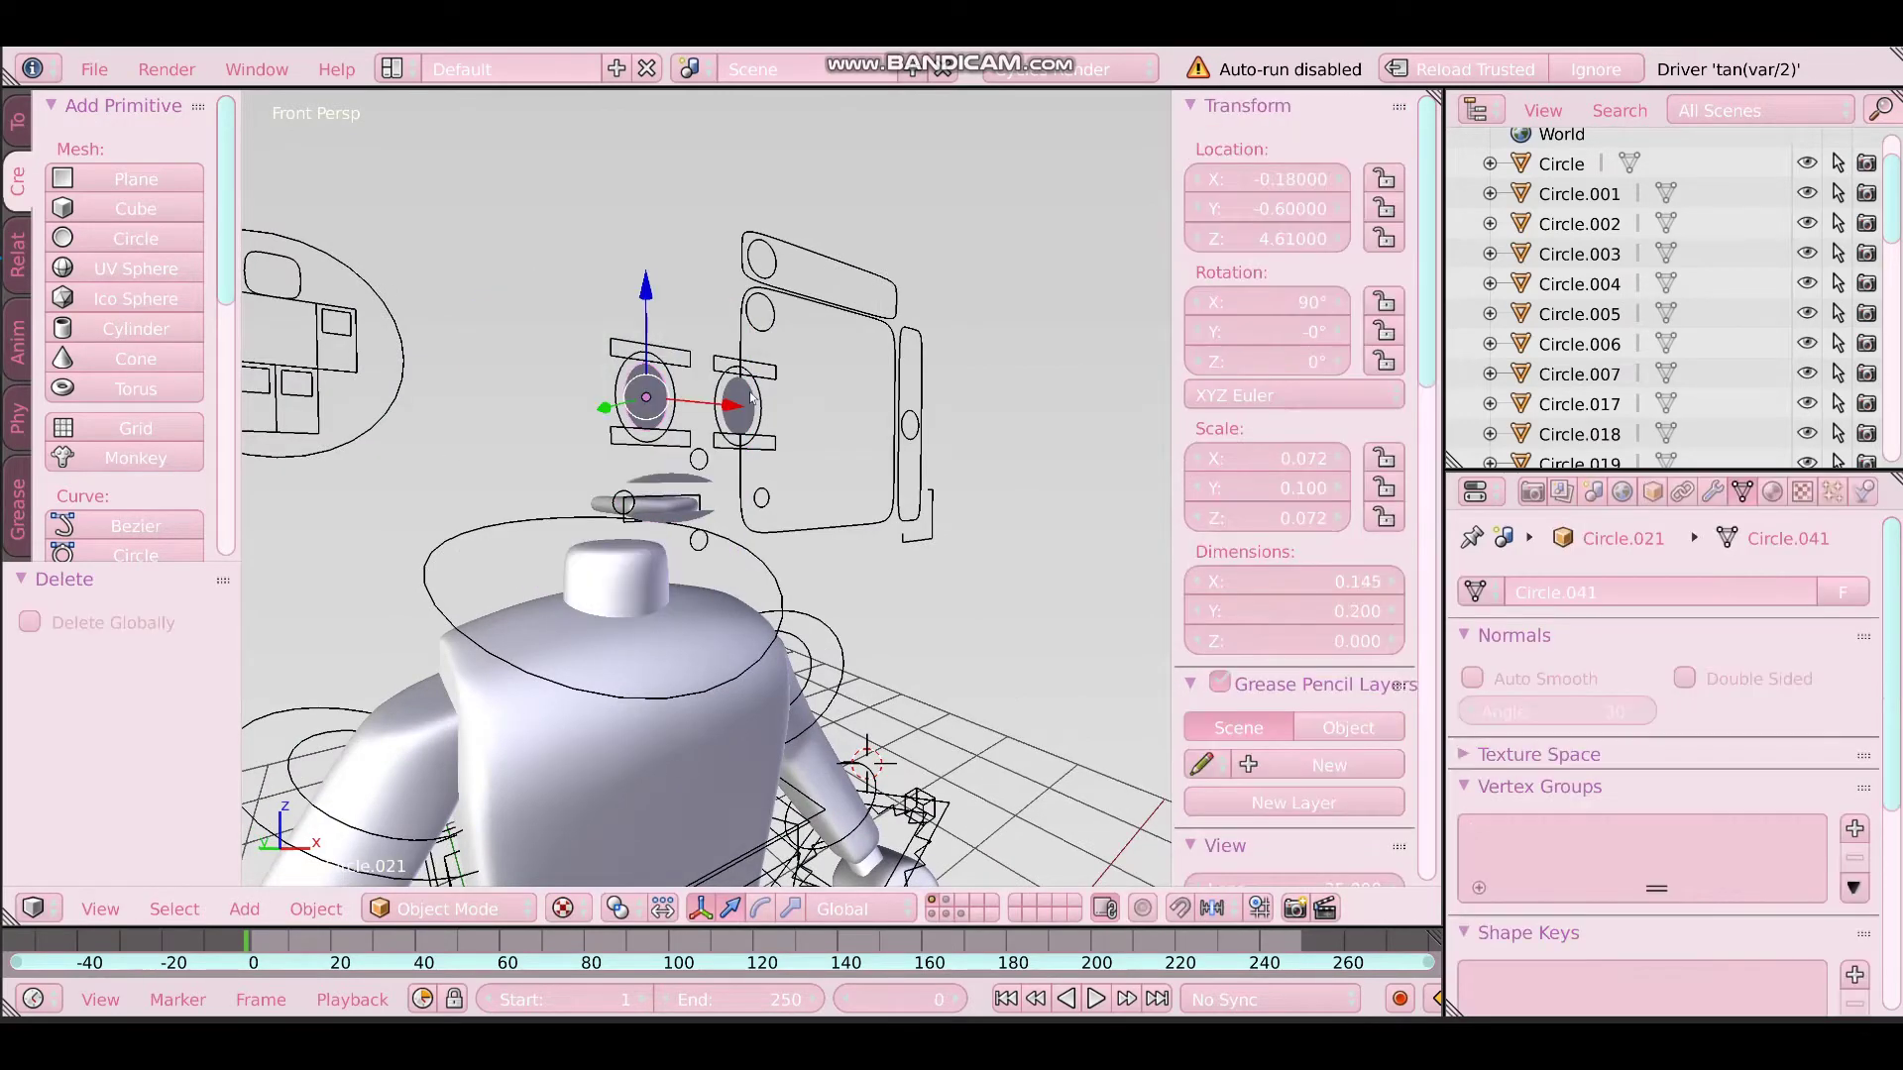
{"action": "right_click", "coordinate": [737, 397], "text": "shift"}
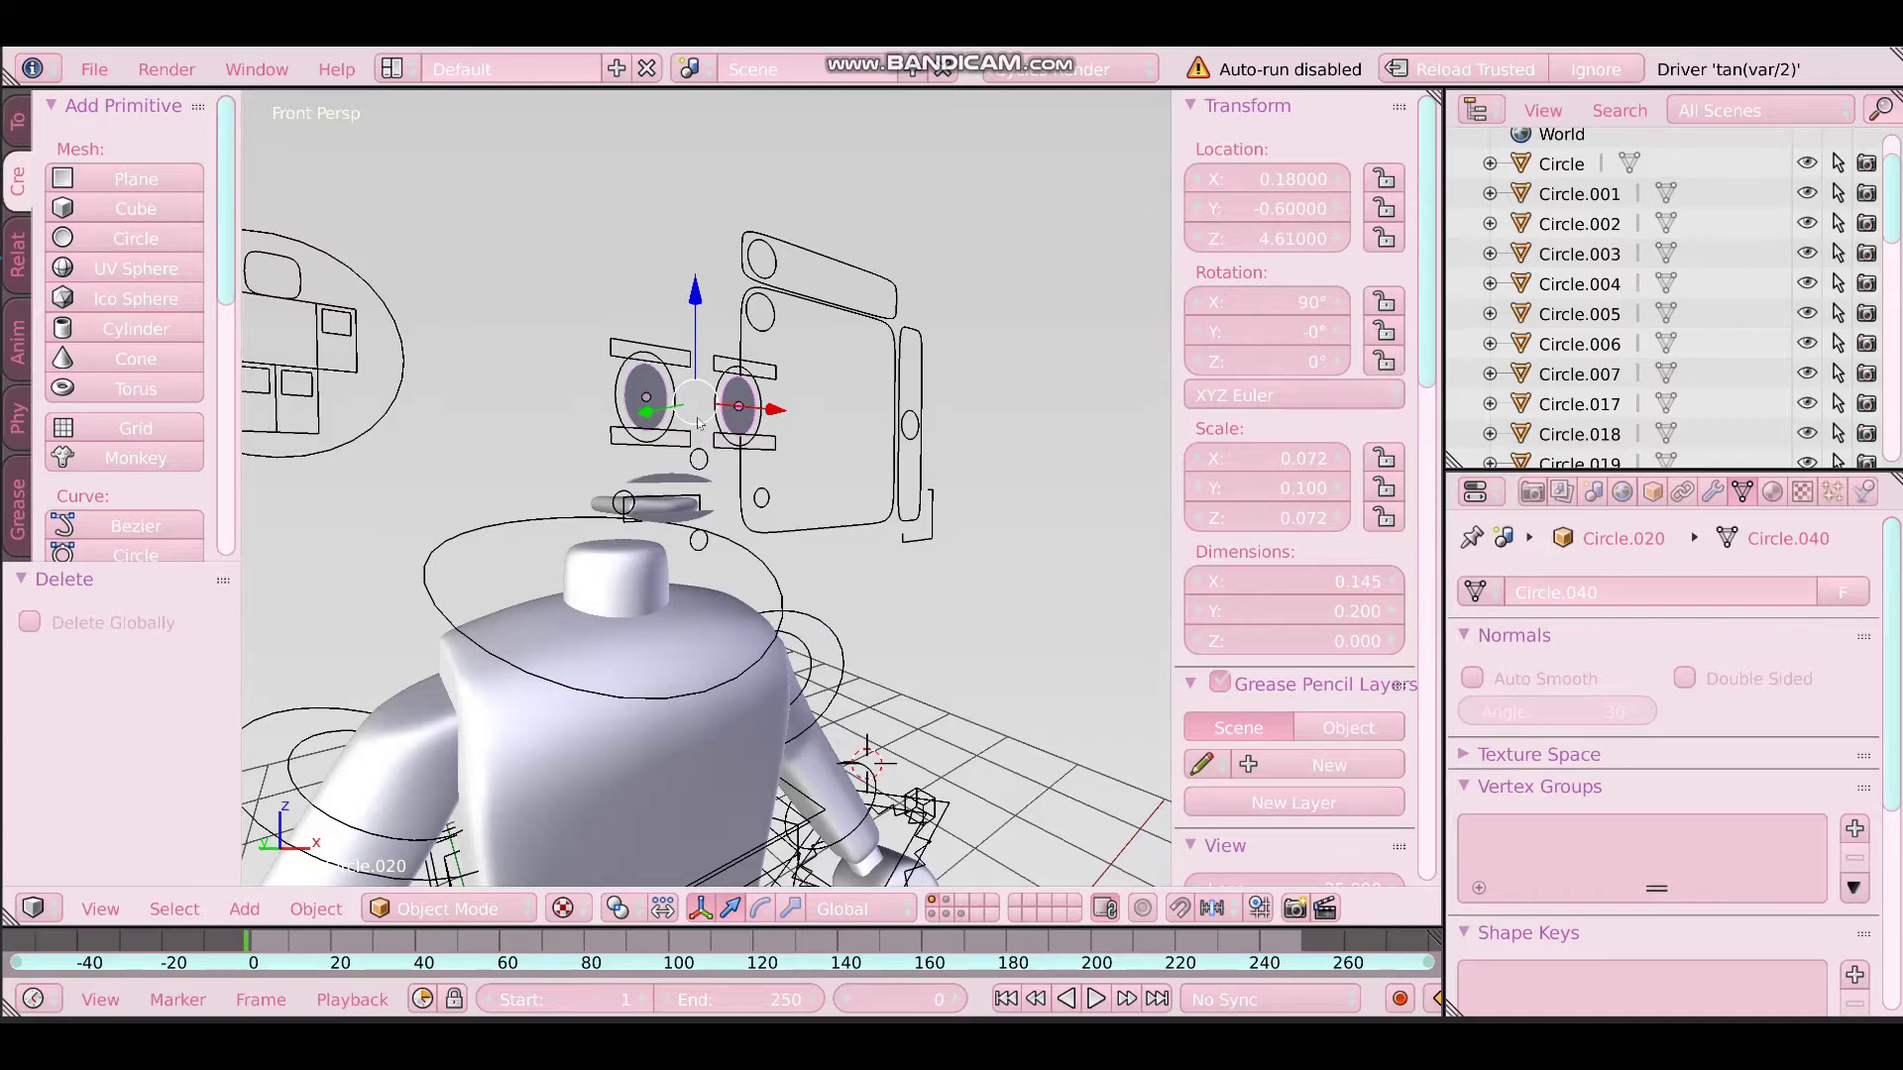
{"action": "right_click", "coordinate": [632, 383]}
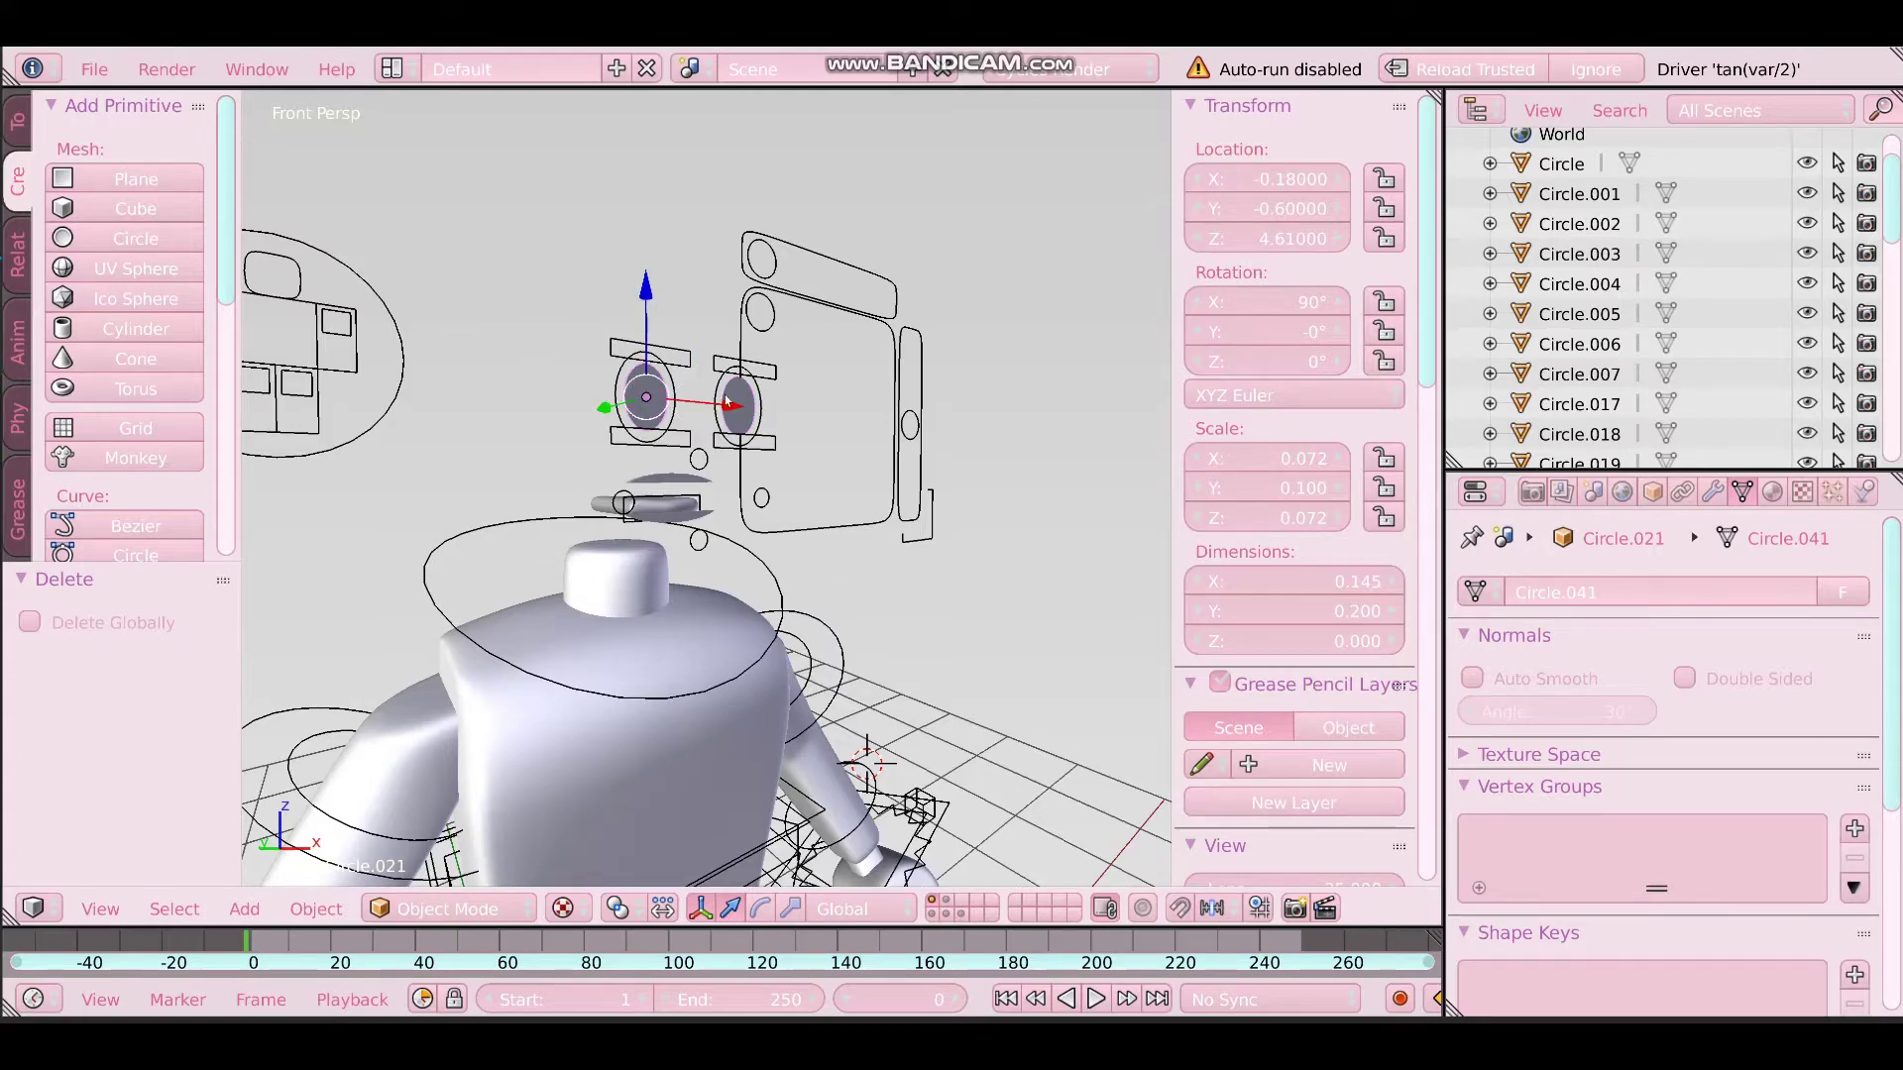
{"action": "right_click", "coordinate": [738, 395], "text": "shift"}
{"action": "right_click", "coordinate": [728, 404]}
{"action": "right_click", "coordinate": [655, 406], "text": "shift"}
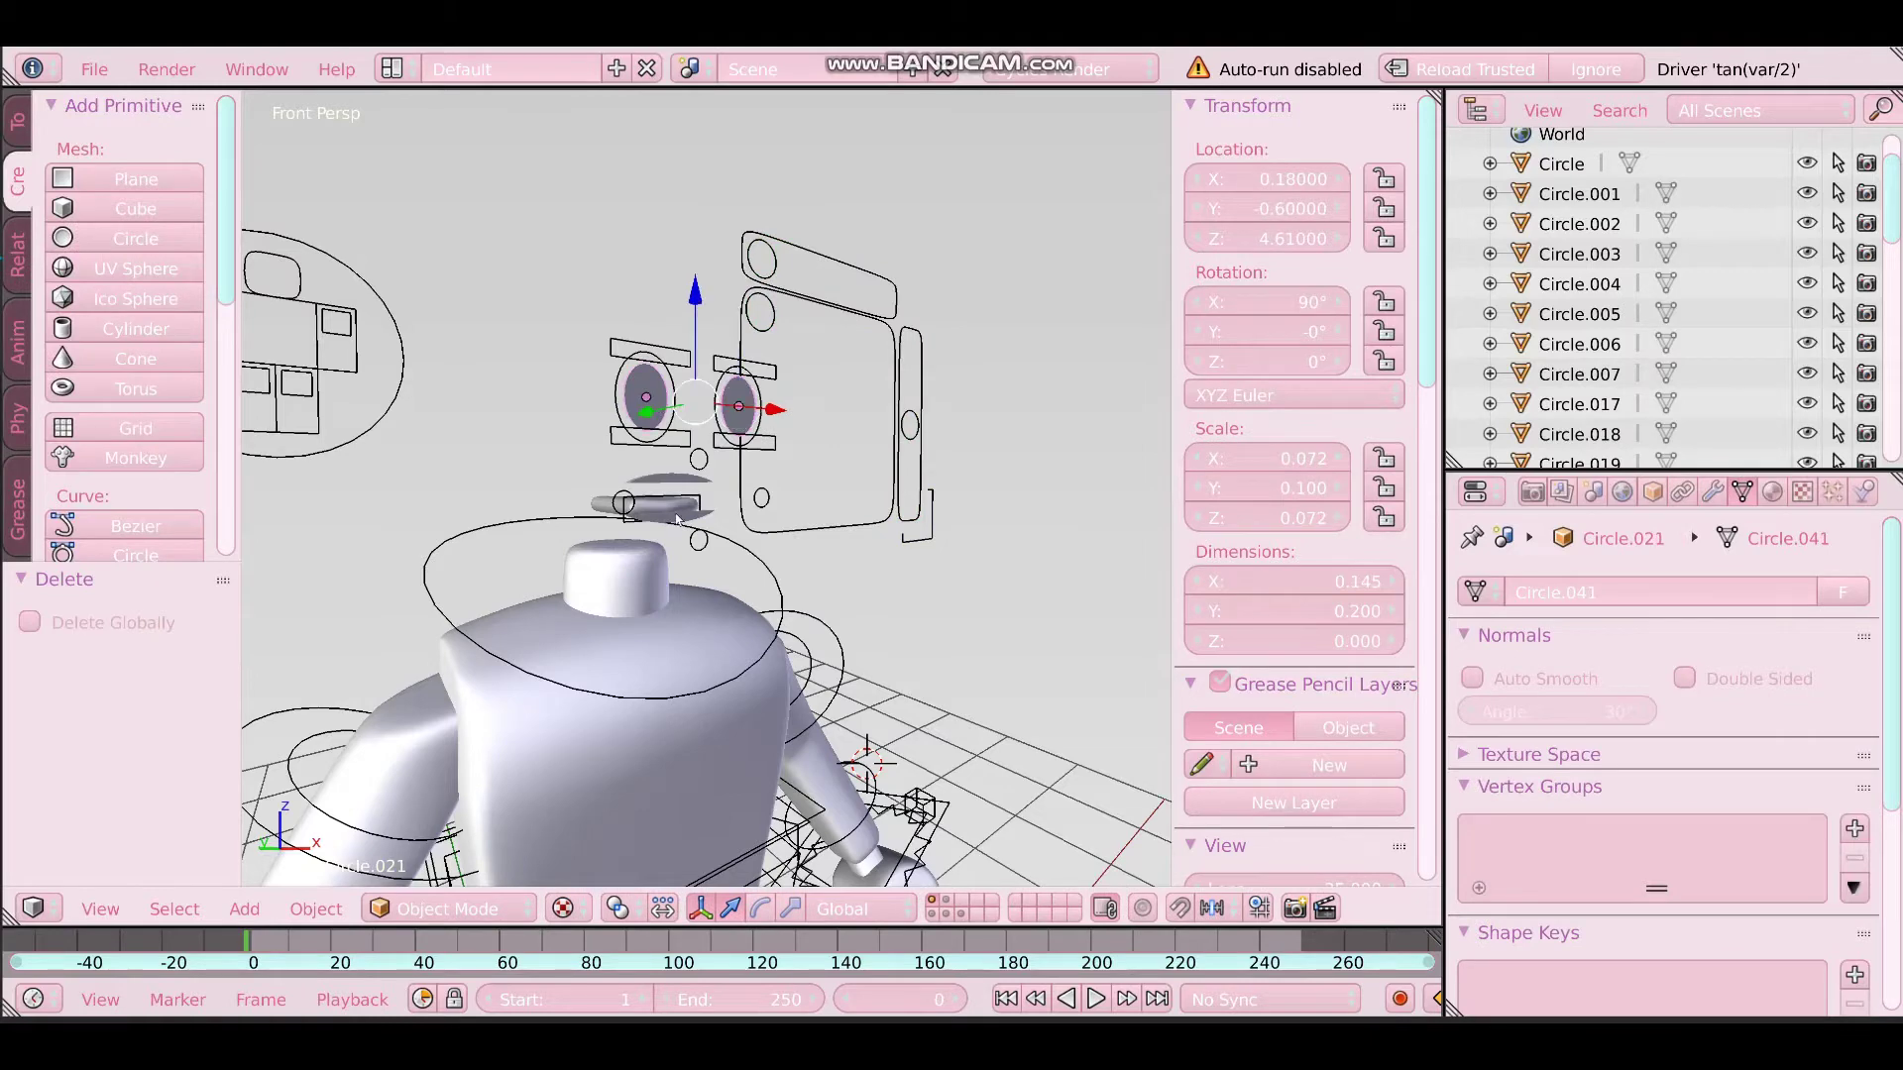
{"action": "right_click", "coordinate": [658, 510]}
{"action": "right_click", "coordinate": [658, 500]}
{"action": "right_click", "coordinate": [643, 488]}
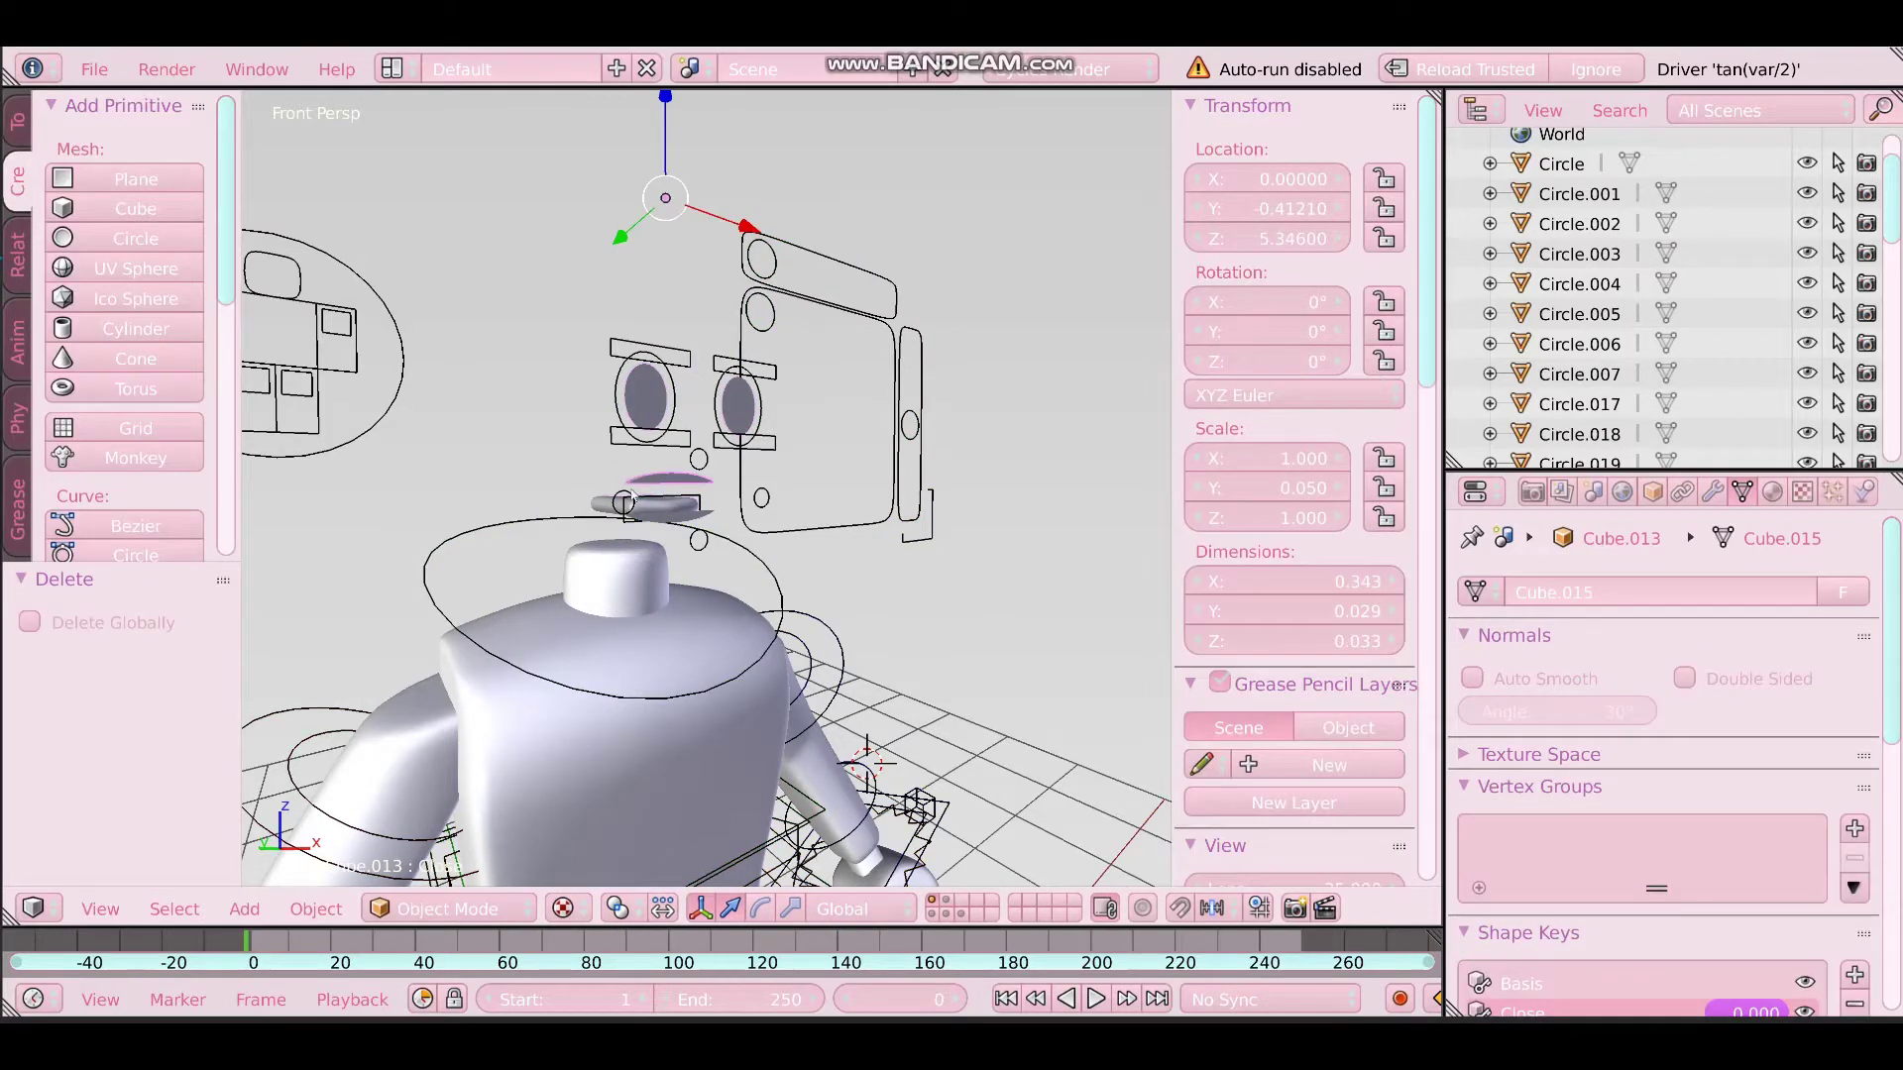
{"action": "right_click", "coordinate": [600, 506]}
{"action": "right_click", "coordinate": [654, 523]}
{"action": "key", "text": "ctrl+Tab"}
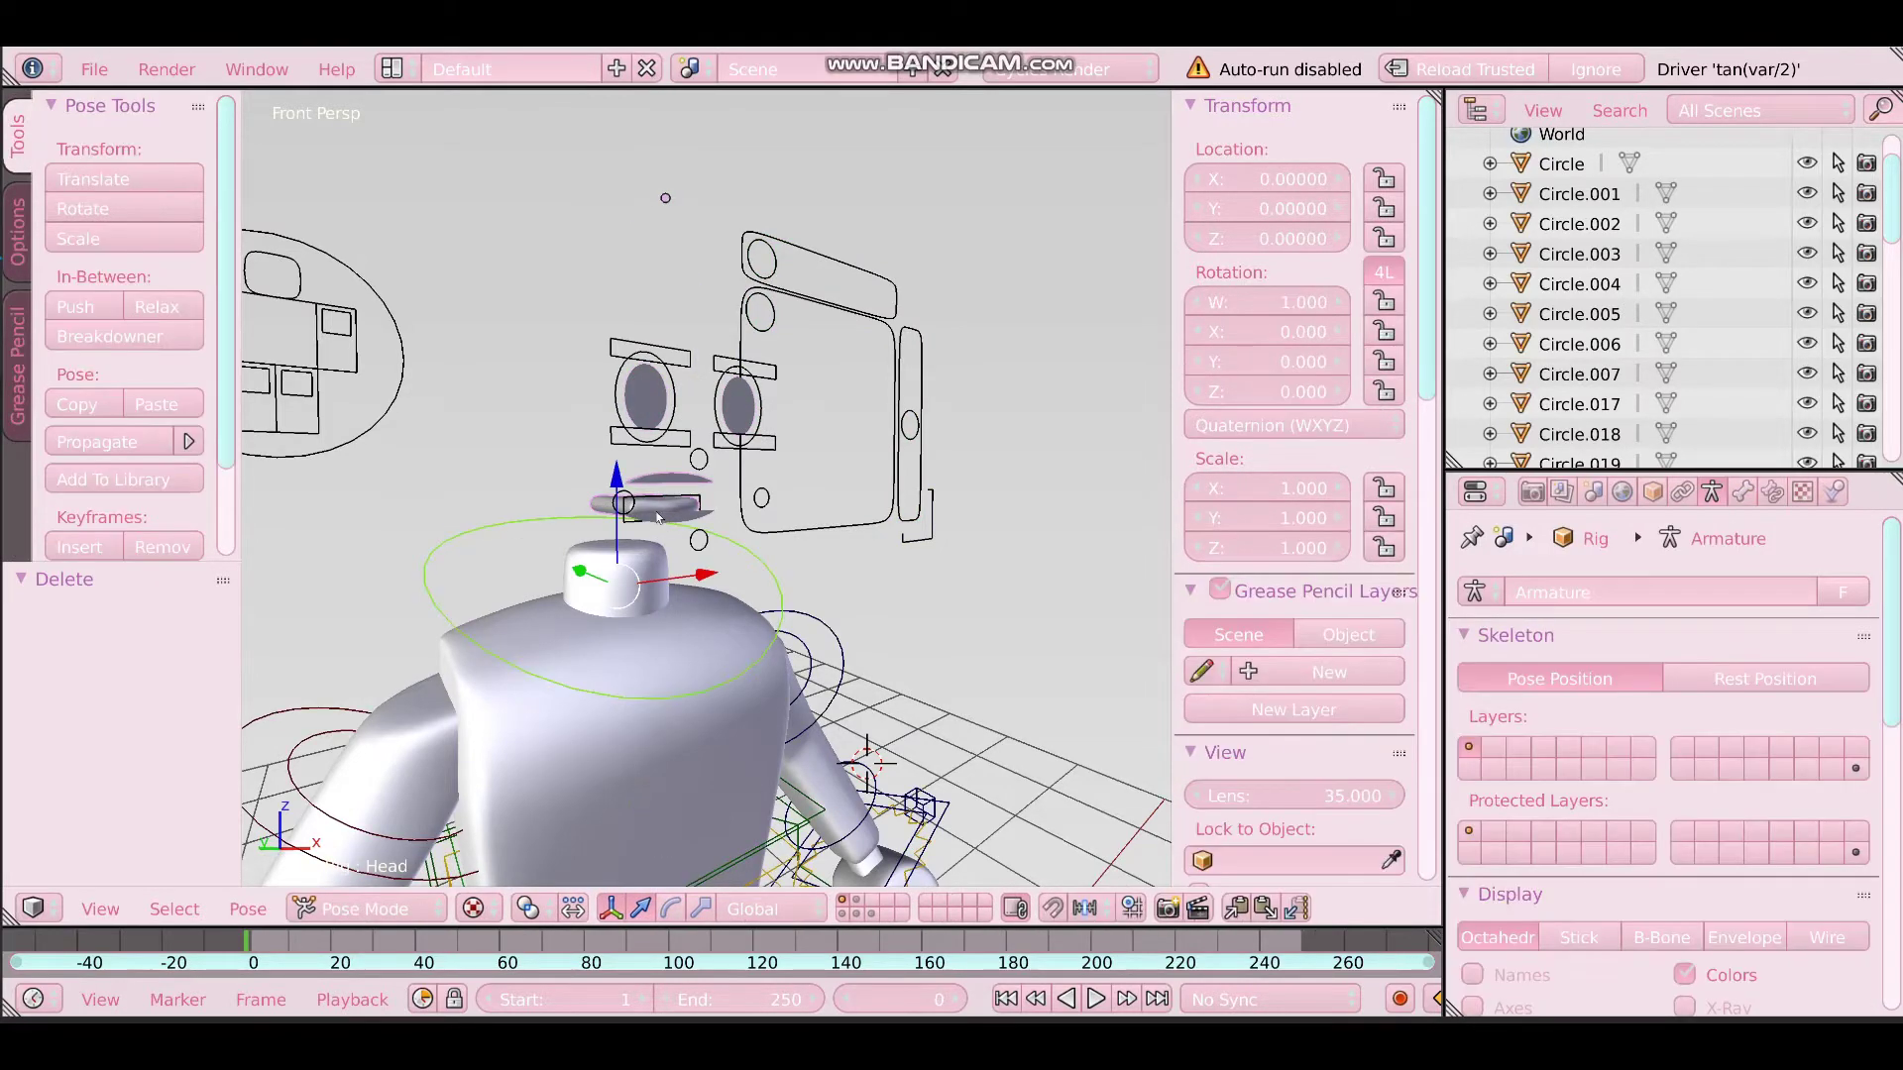
{"action": "key", "text": "ctrl+Tab"}
Delete the three leftover mouth meshes floating above the rig's neck
{"action": "right_click", "coordinate": [659, 516]}
{"action": "key", "text": "x"}
{"action": "left_click", "coordinate": [660, 518]}
{"action": "right_click", "coordinate": [666, 491]}
{"action": "key", "text": "x"}
{"action": "left_click", "coordinate": [669, 483]}
{"action": "right_click", "coordinate": [606, 504]}
{"action": "key", "text": "x"}
{"action": "left_click", "coordinate": [608, 503]}
Select both grey eye discs above the rig's neck and delete them together
{"action": "right_click", "coordinate": [649, 404]}
{"action": "right_click", "coordinate": [736, 397], "text": "shift"}
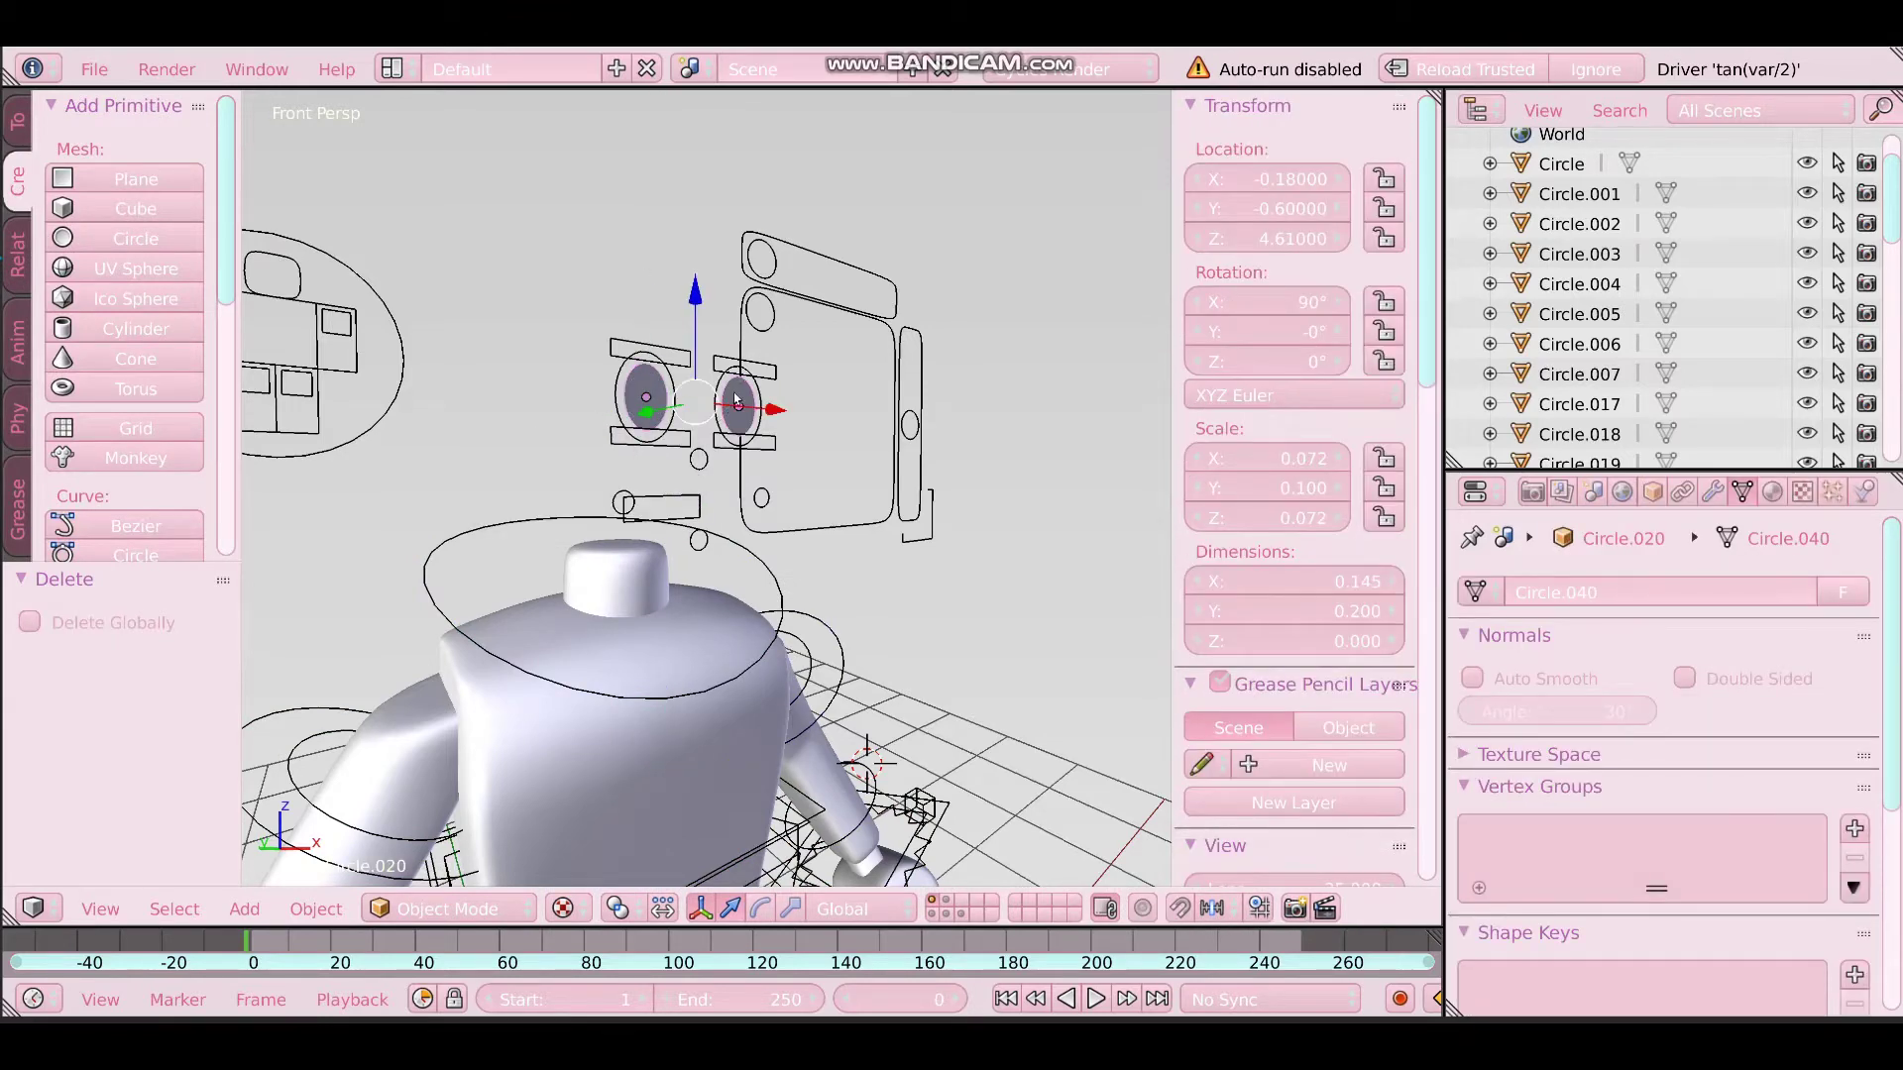
{"action": "key", "text": "x"}
{"action": "left_click", "coordinate": [738, 403]}
Split the 3D view into two stacked areas, select the rig's right arm, and make the upper area a Node Editor
{"action": "key", "text": "shift+f"}
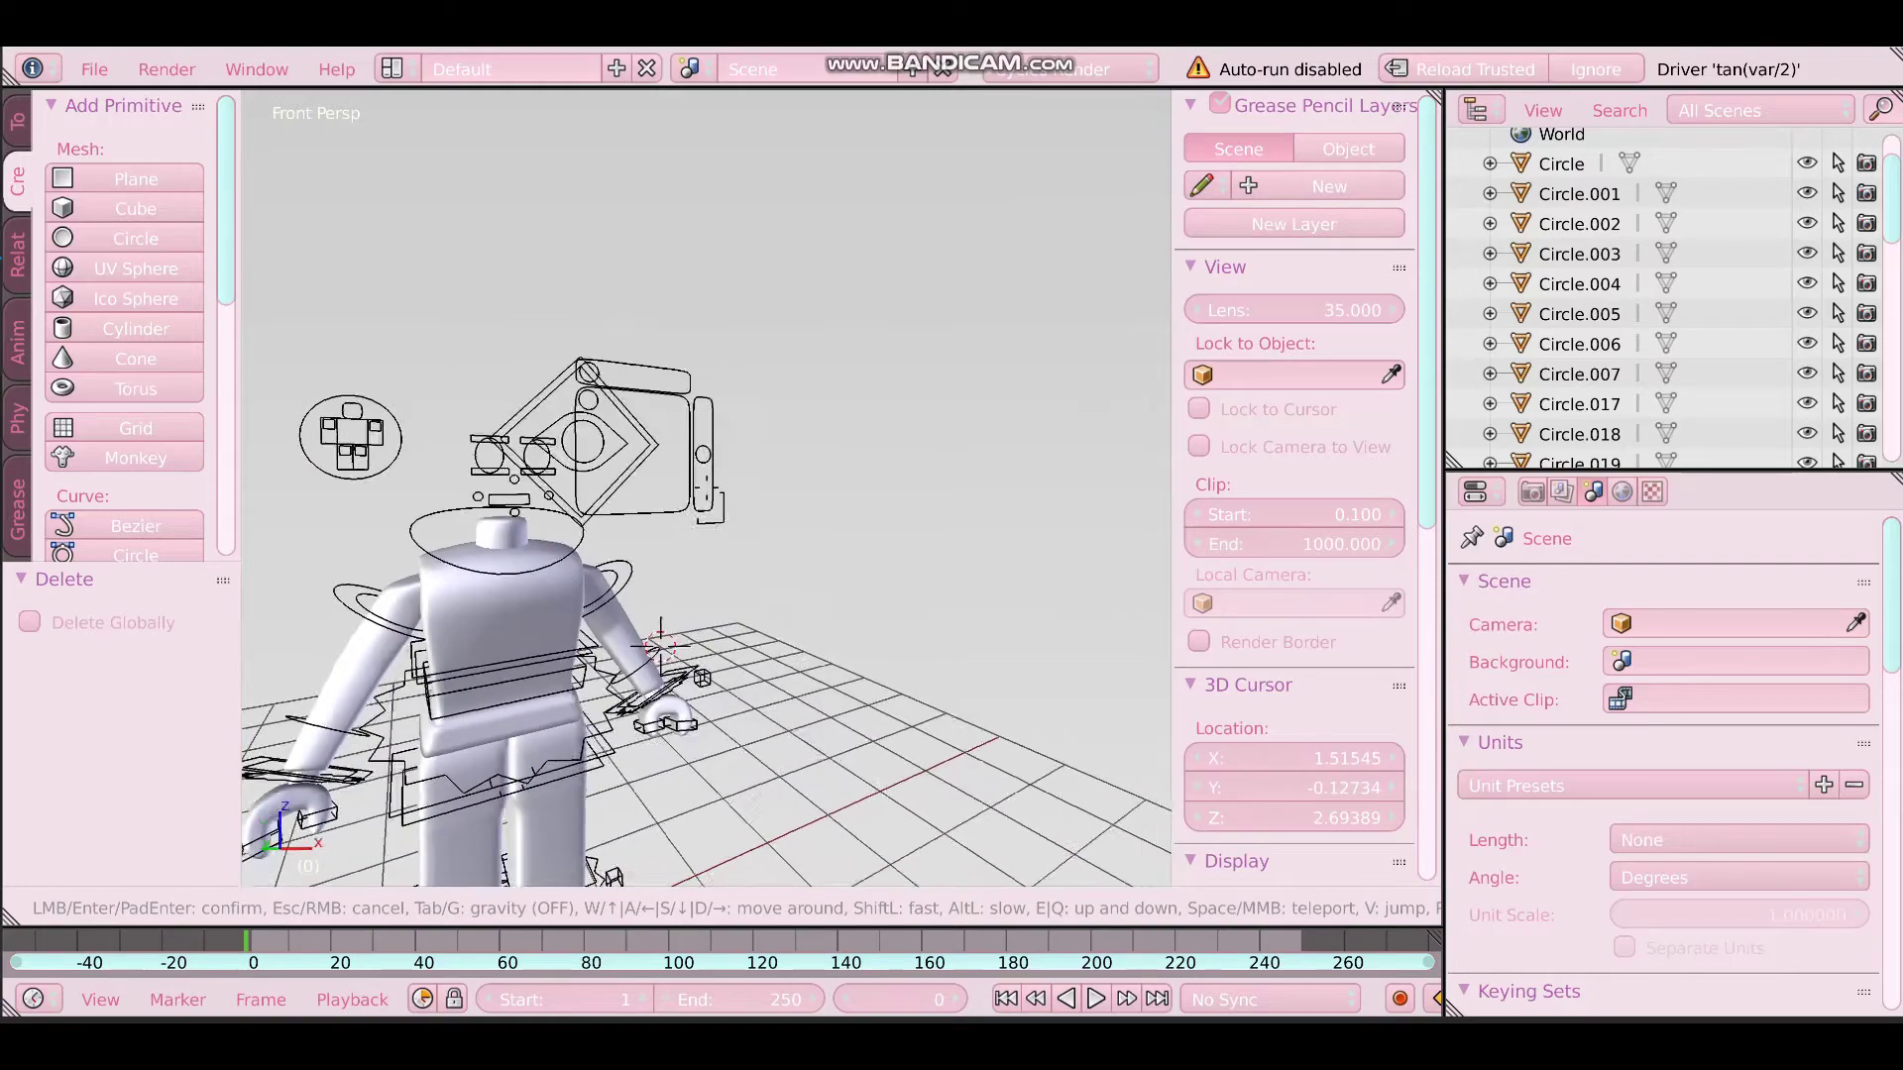
{"action": "mouse_move", "coordinate": [705, 485]}
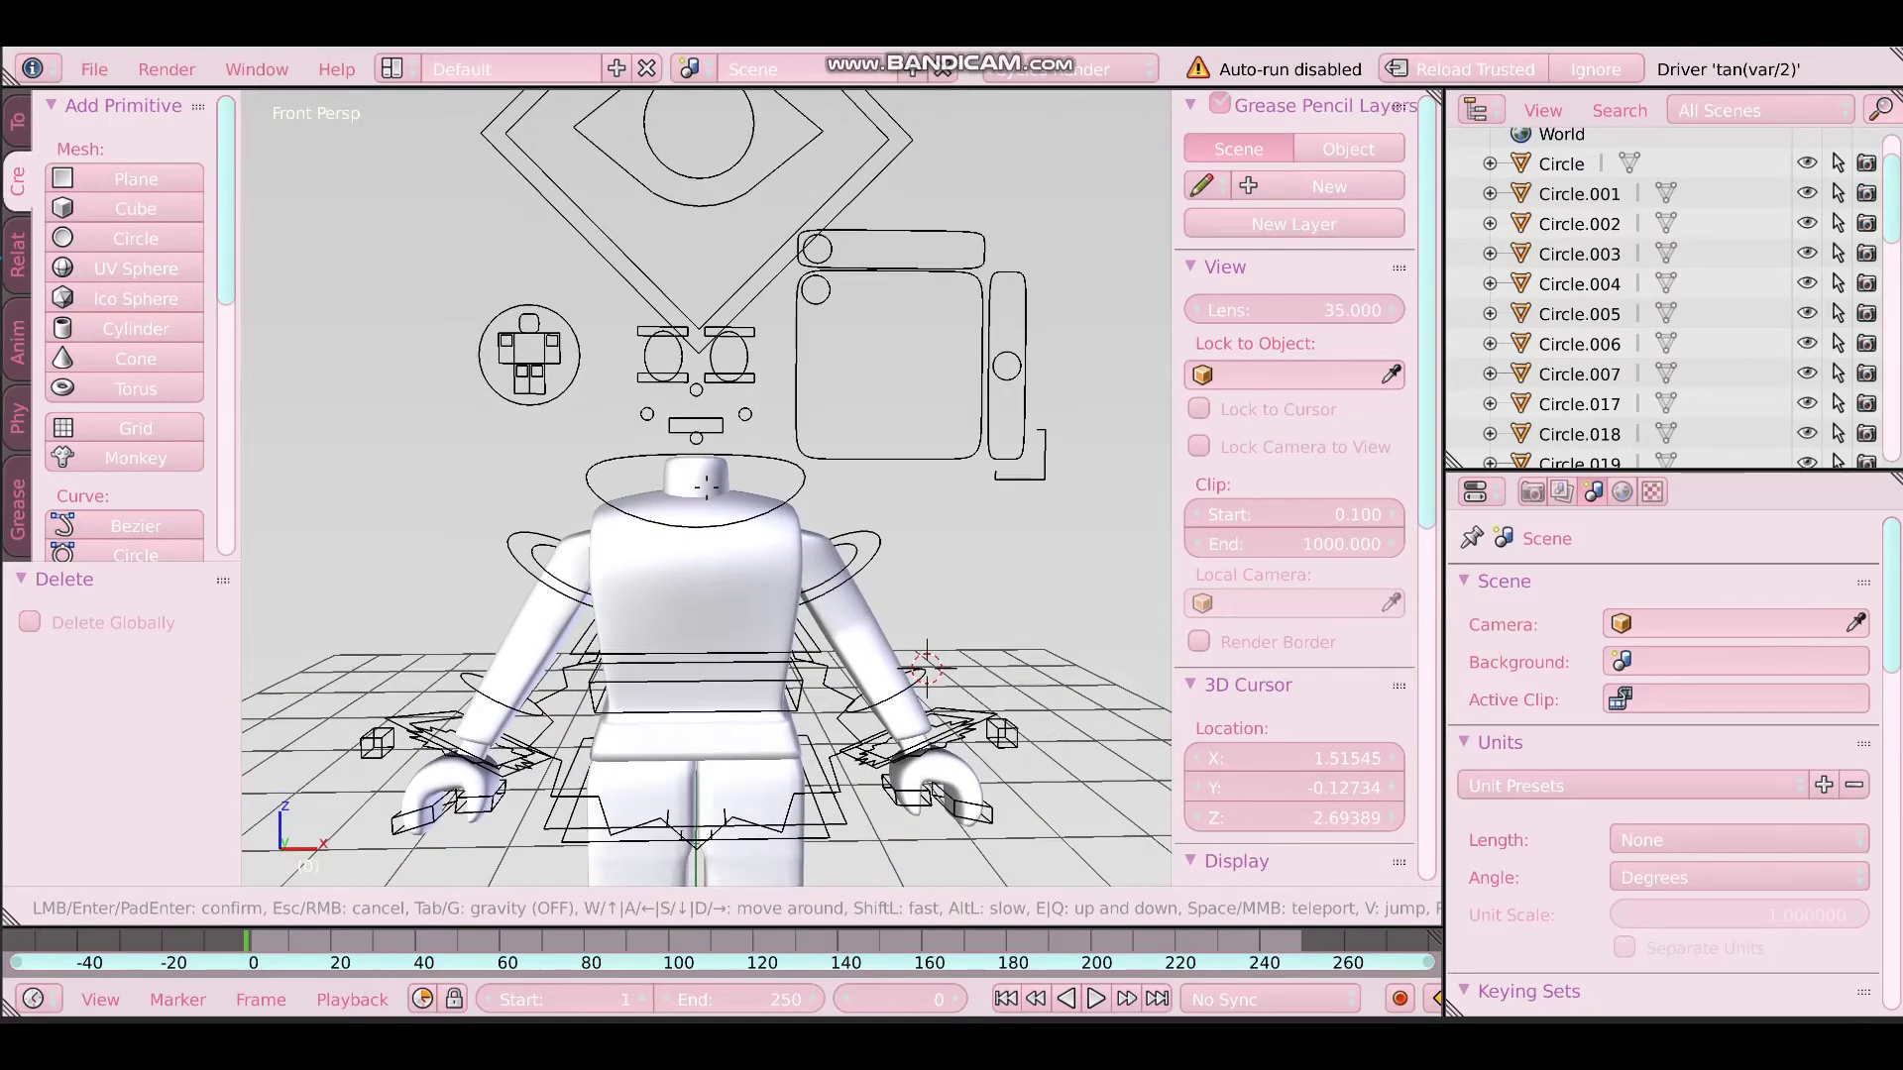
{"action": "key", "text": "s"}
{"action": "left_click", "coordinate": [706, 487]}
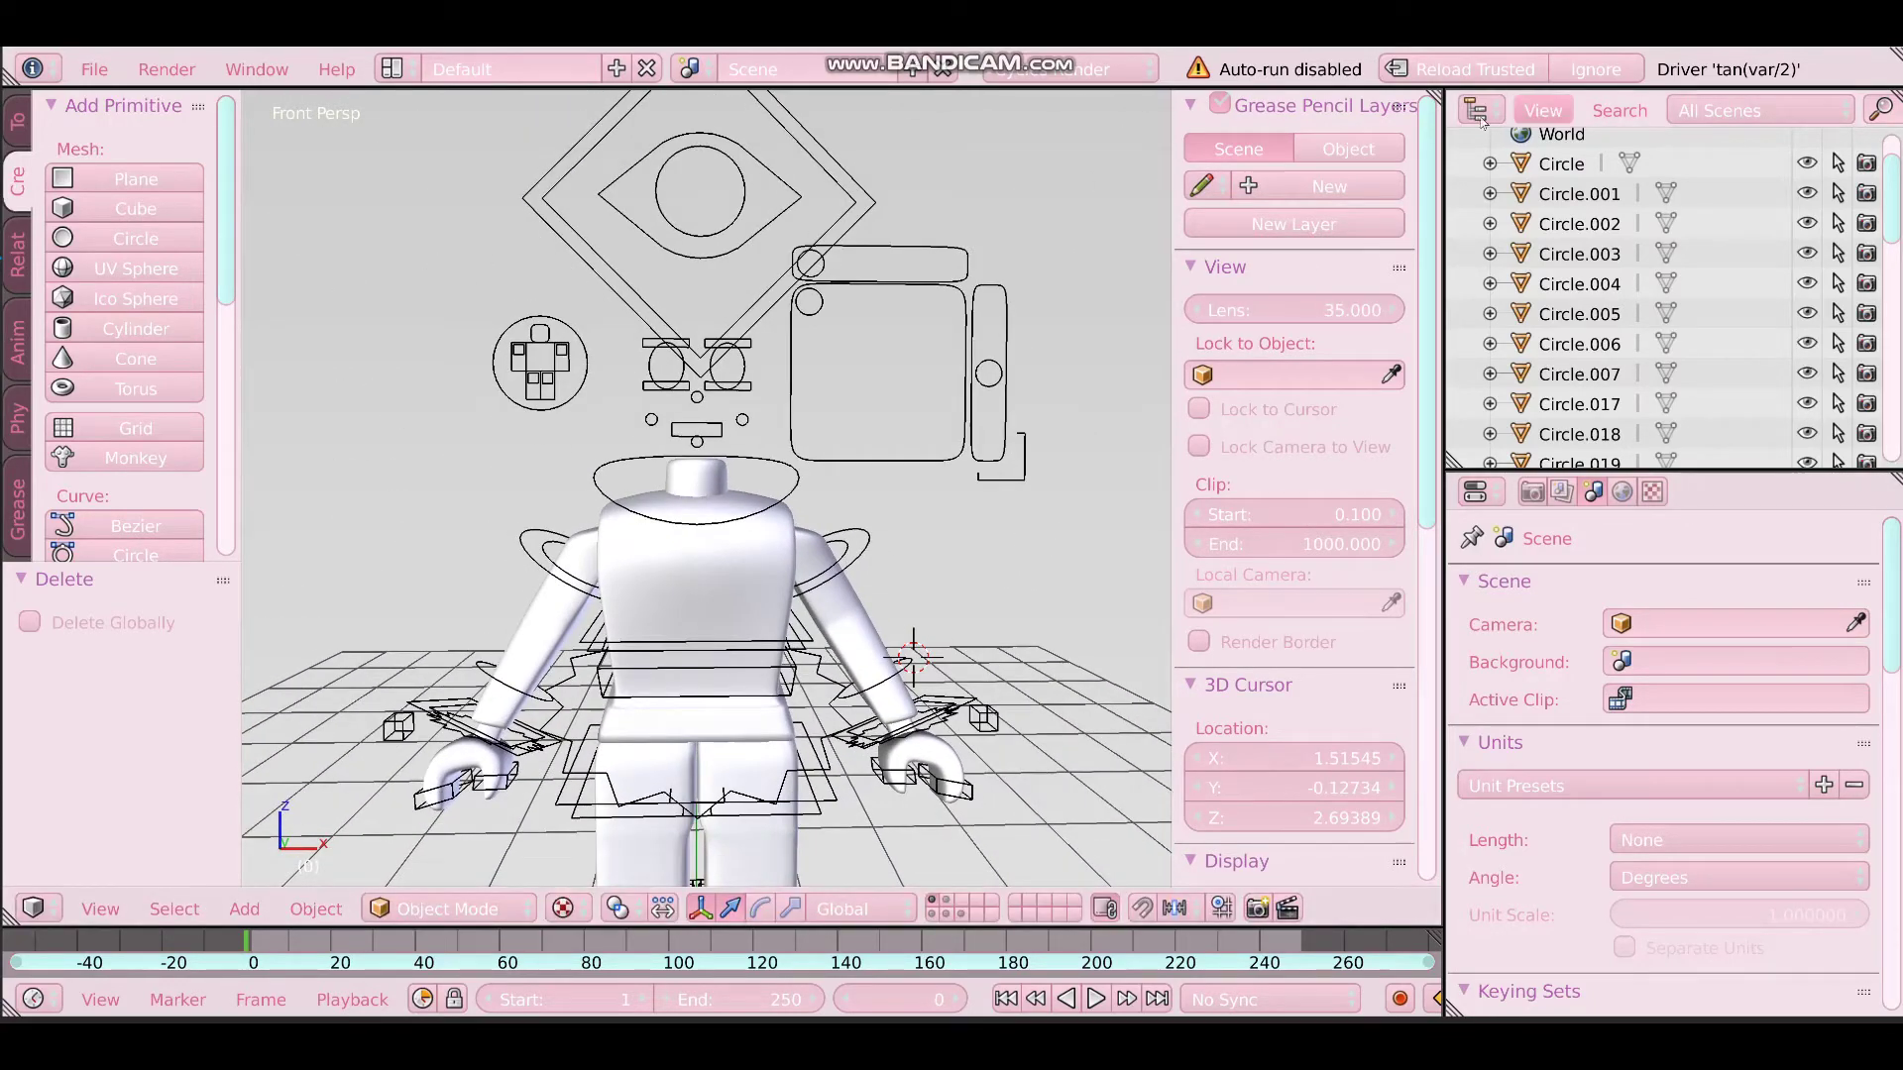
{"action": "left_click_drag", "start_coordinate": [1439, 94], "coordinate": [694, 327]}
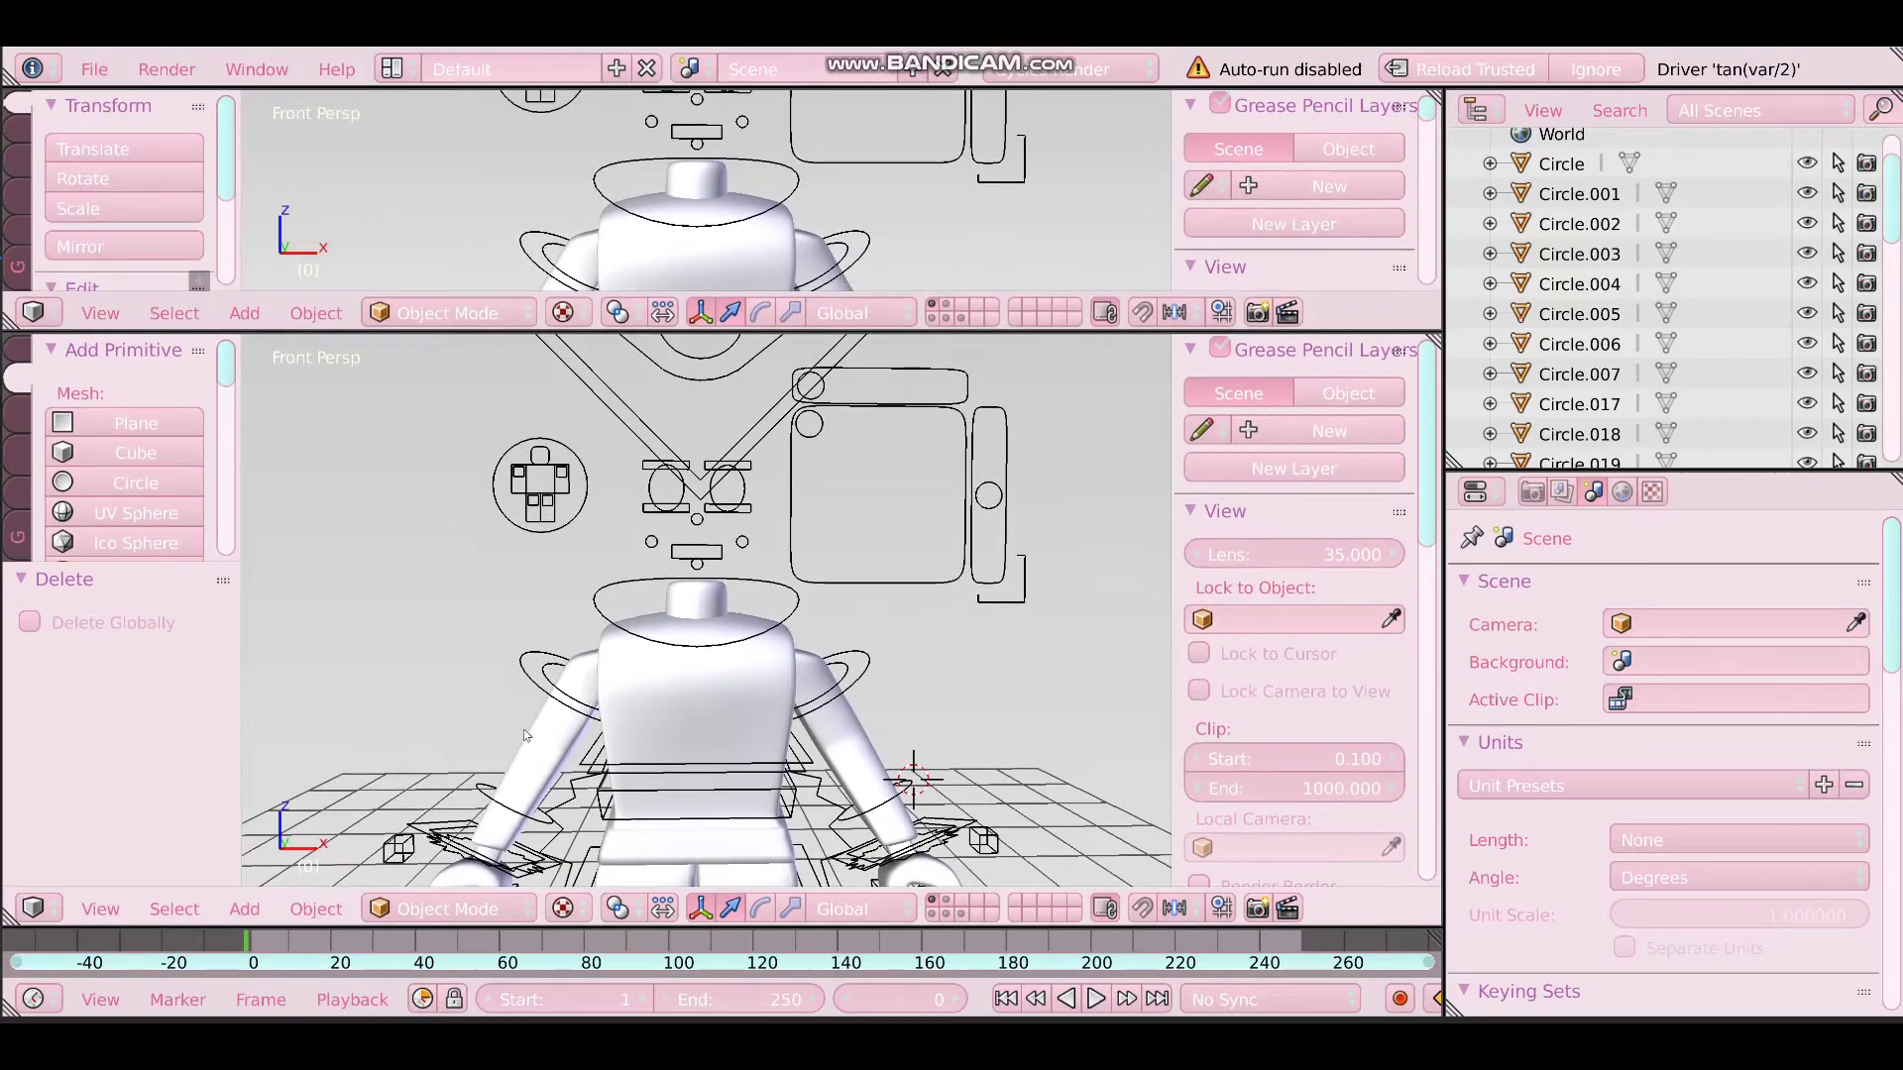
{"action": "right_click", "coordinate": [513, 732]}
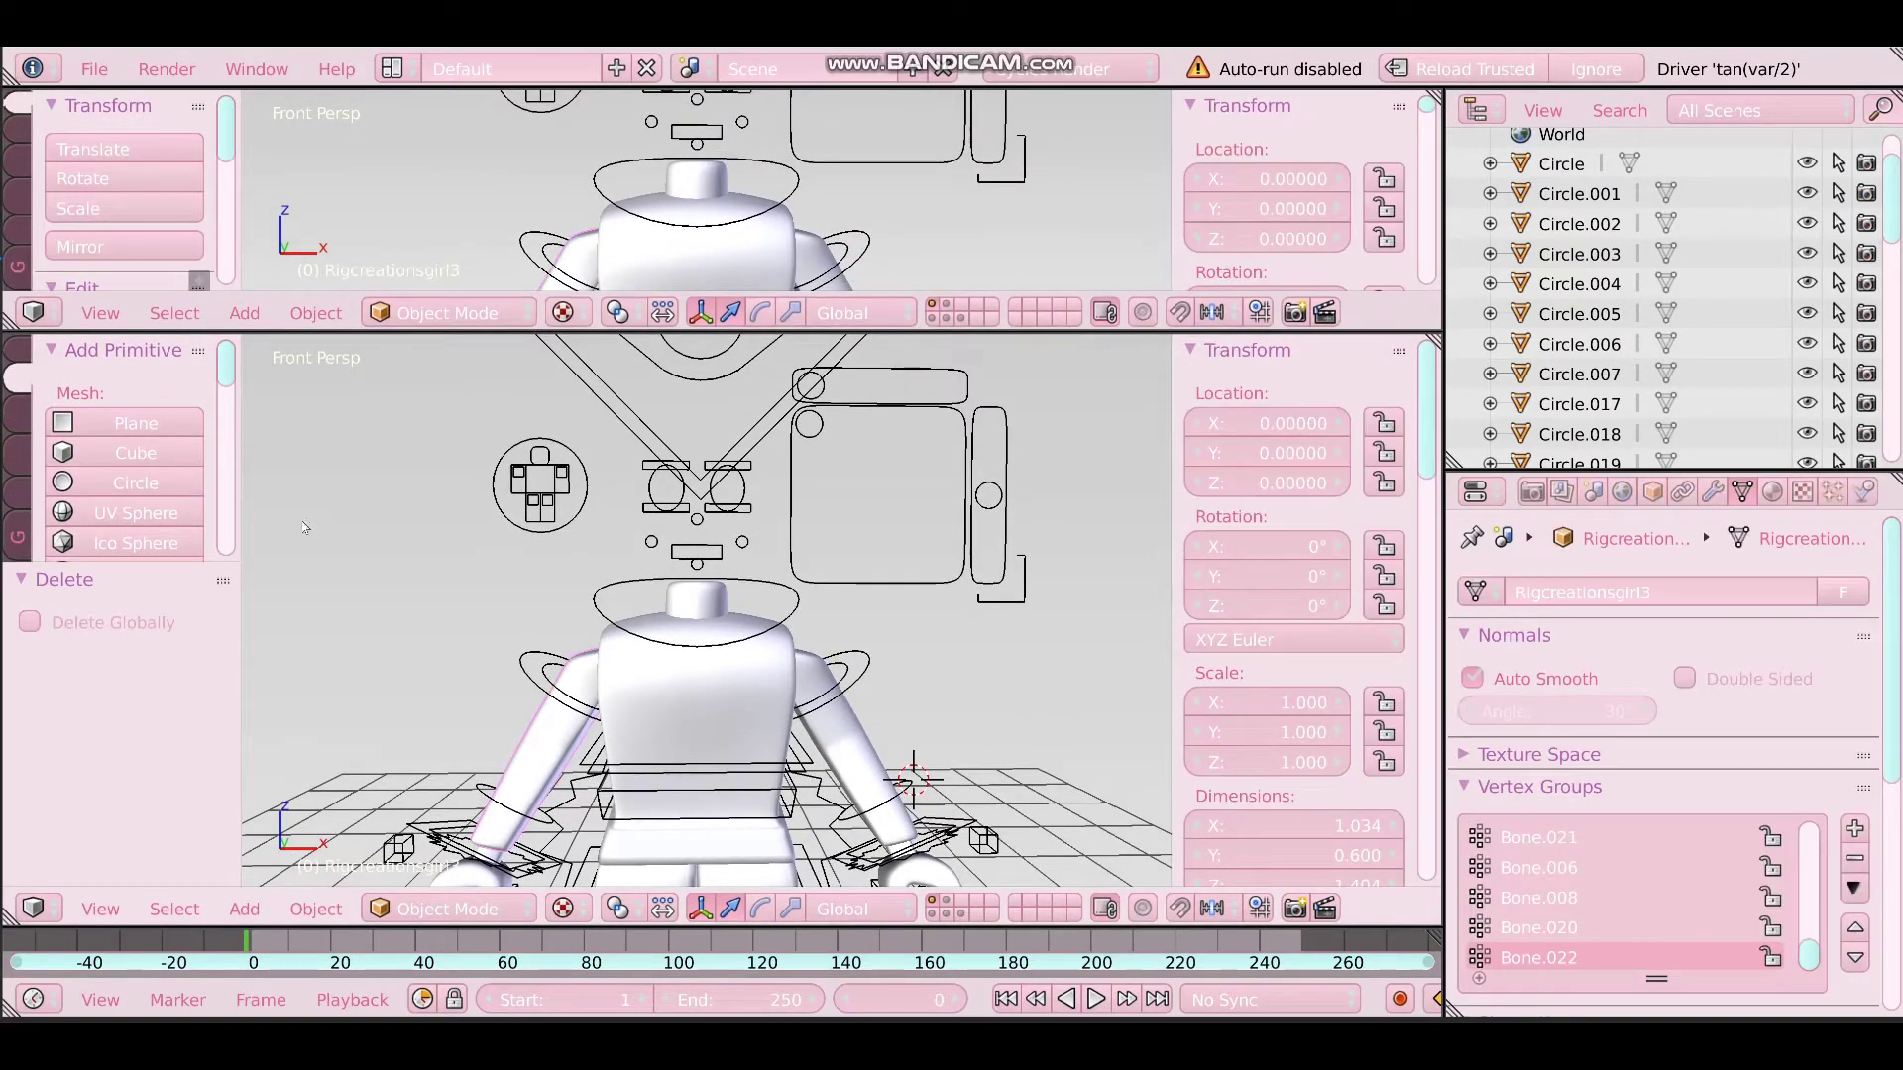
{"action": "left_click", "coordinate": [33, 313]}
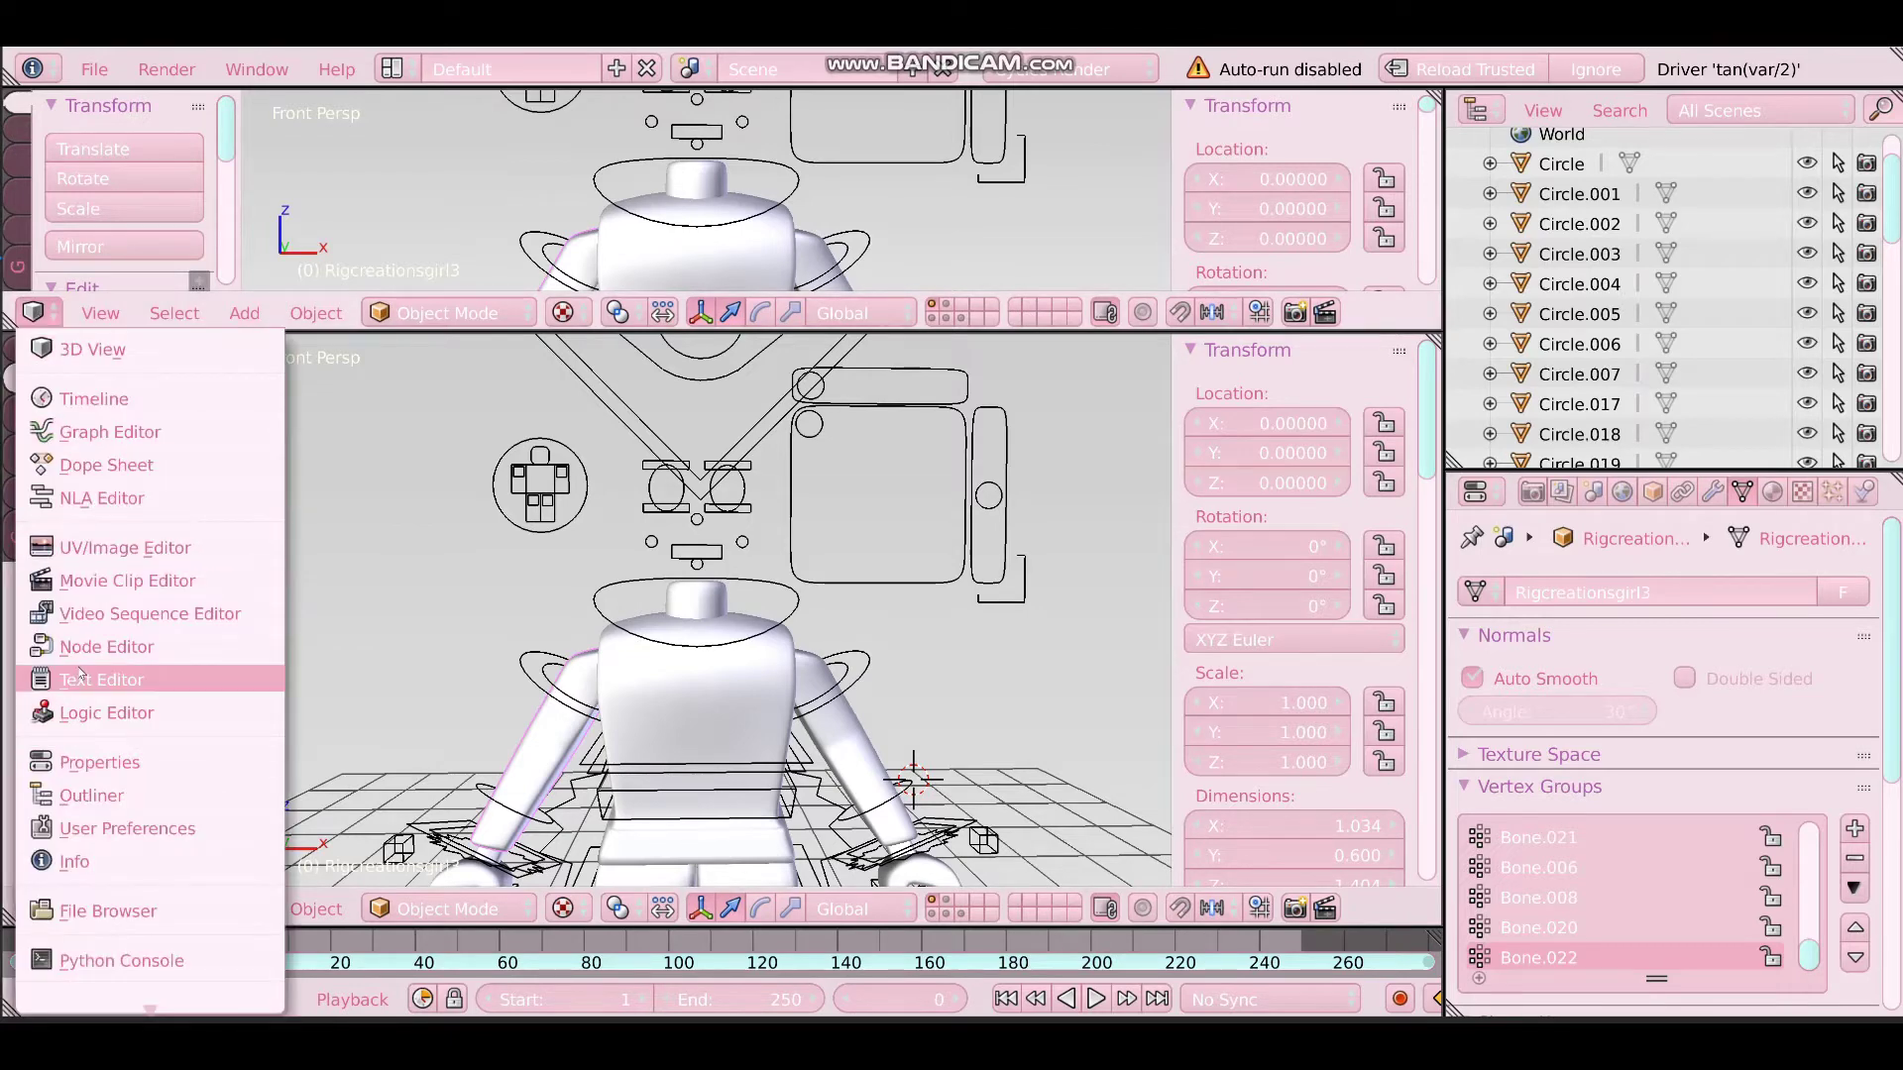
{"action": "left_click", "coordinate": [107, 646]}
Load Dapandabeary2Tex.png from the New Gfx folder into the Image Texture node of the rig's material
{"action": "scroll", "coordinate": [1033, 165], "scroll_direction": "up", "scroll_amount": 8}
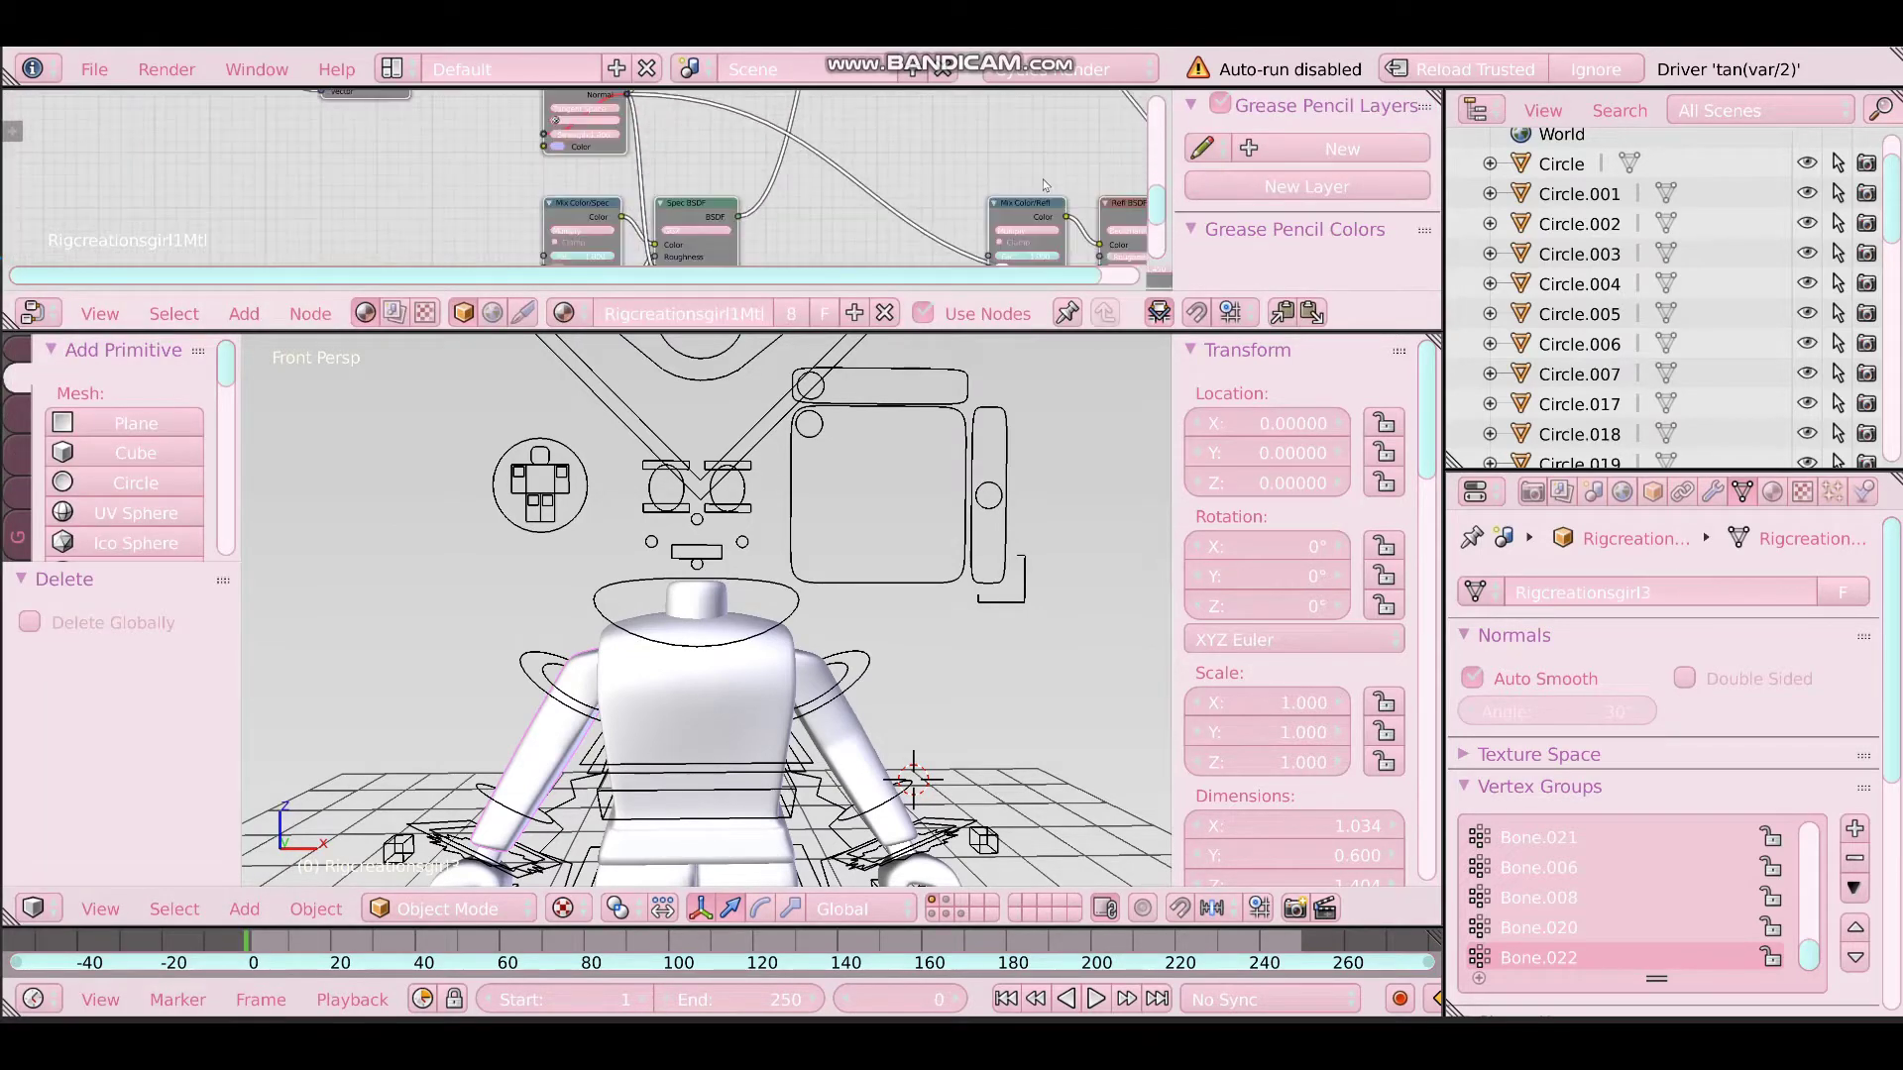
{"action": "left_click_drag", "start_coordinate": [1152, 184], "coordinate": [1153, 142]}
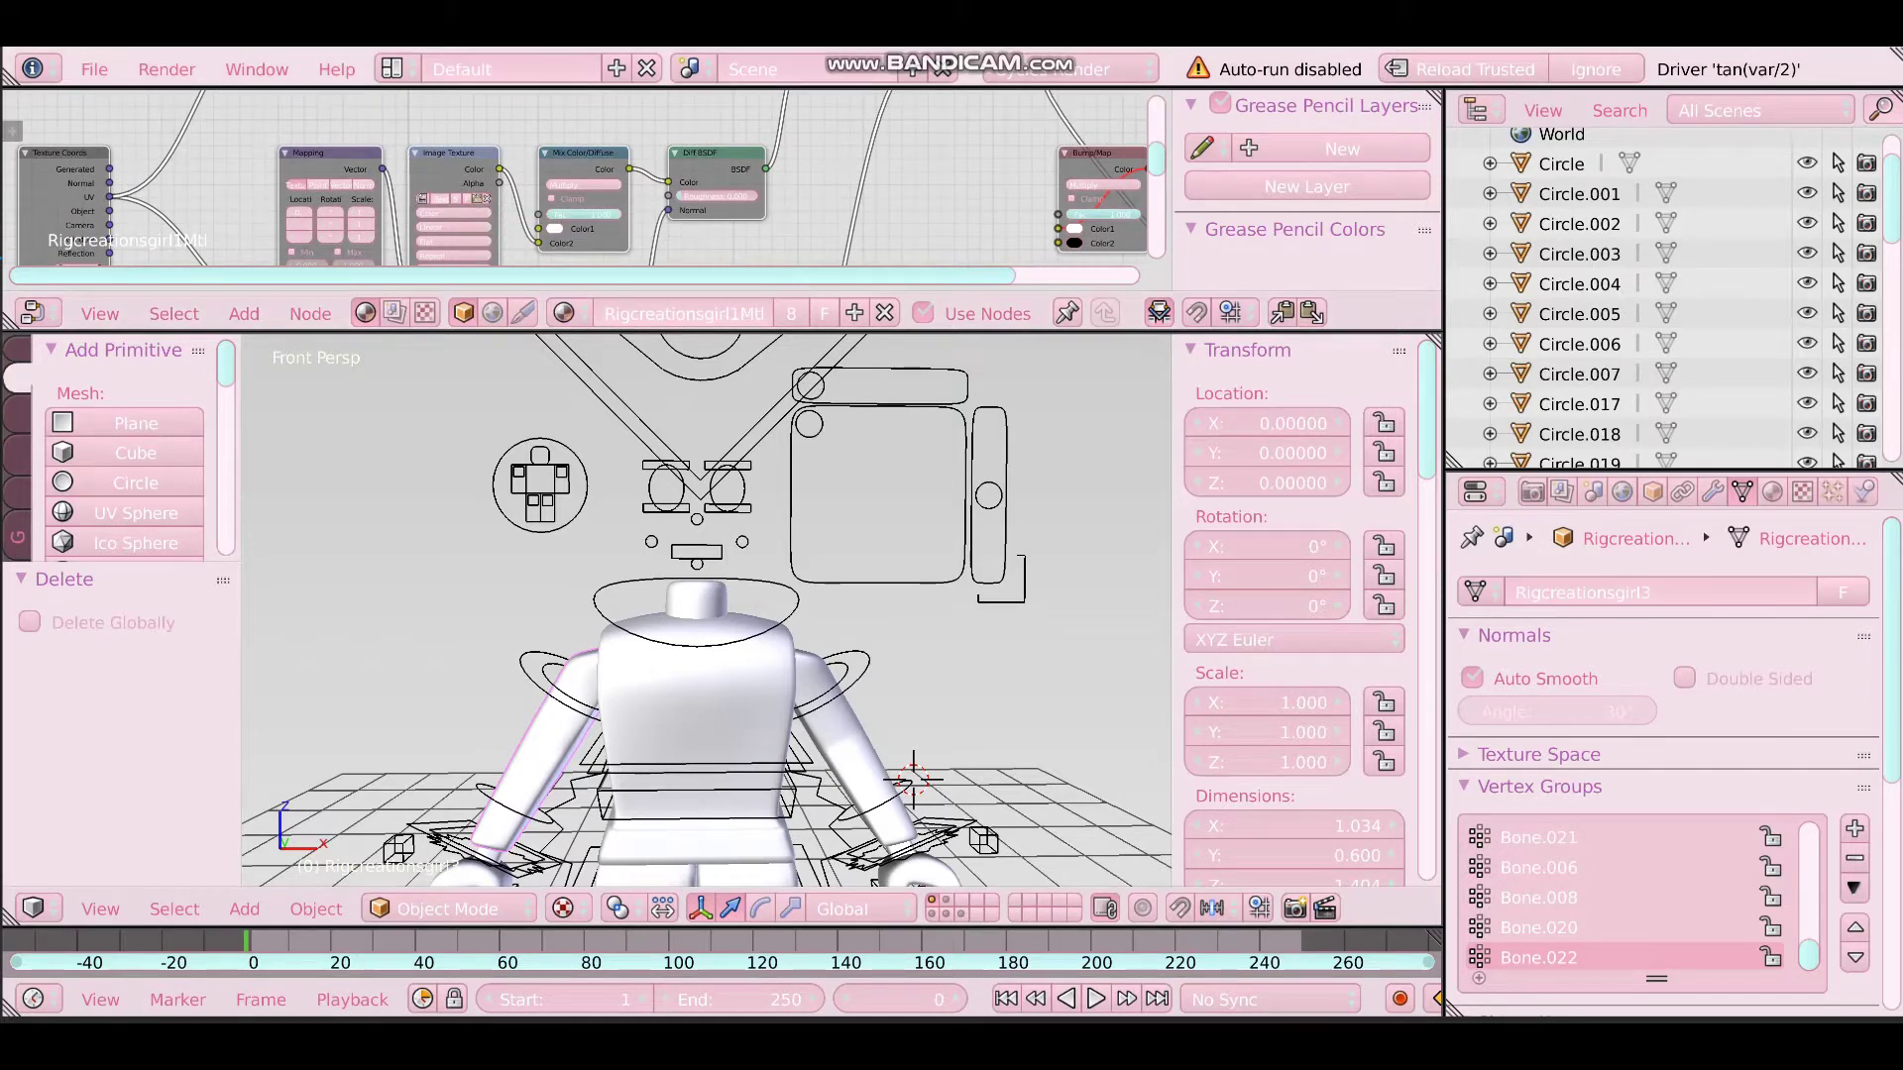
{"action": "left_click", "coordinate": [478, 198]}
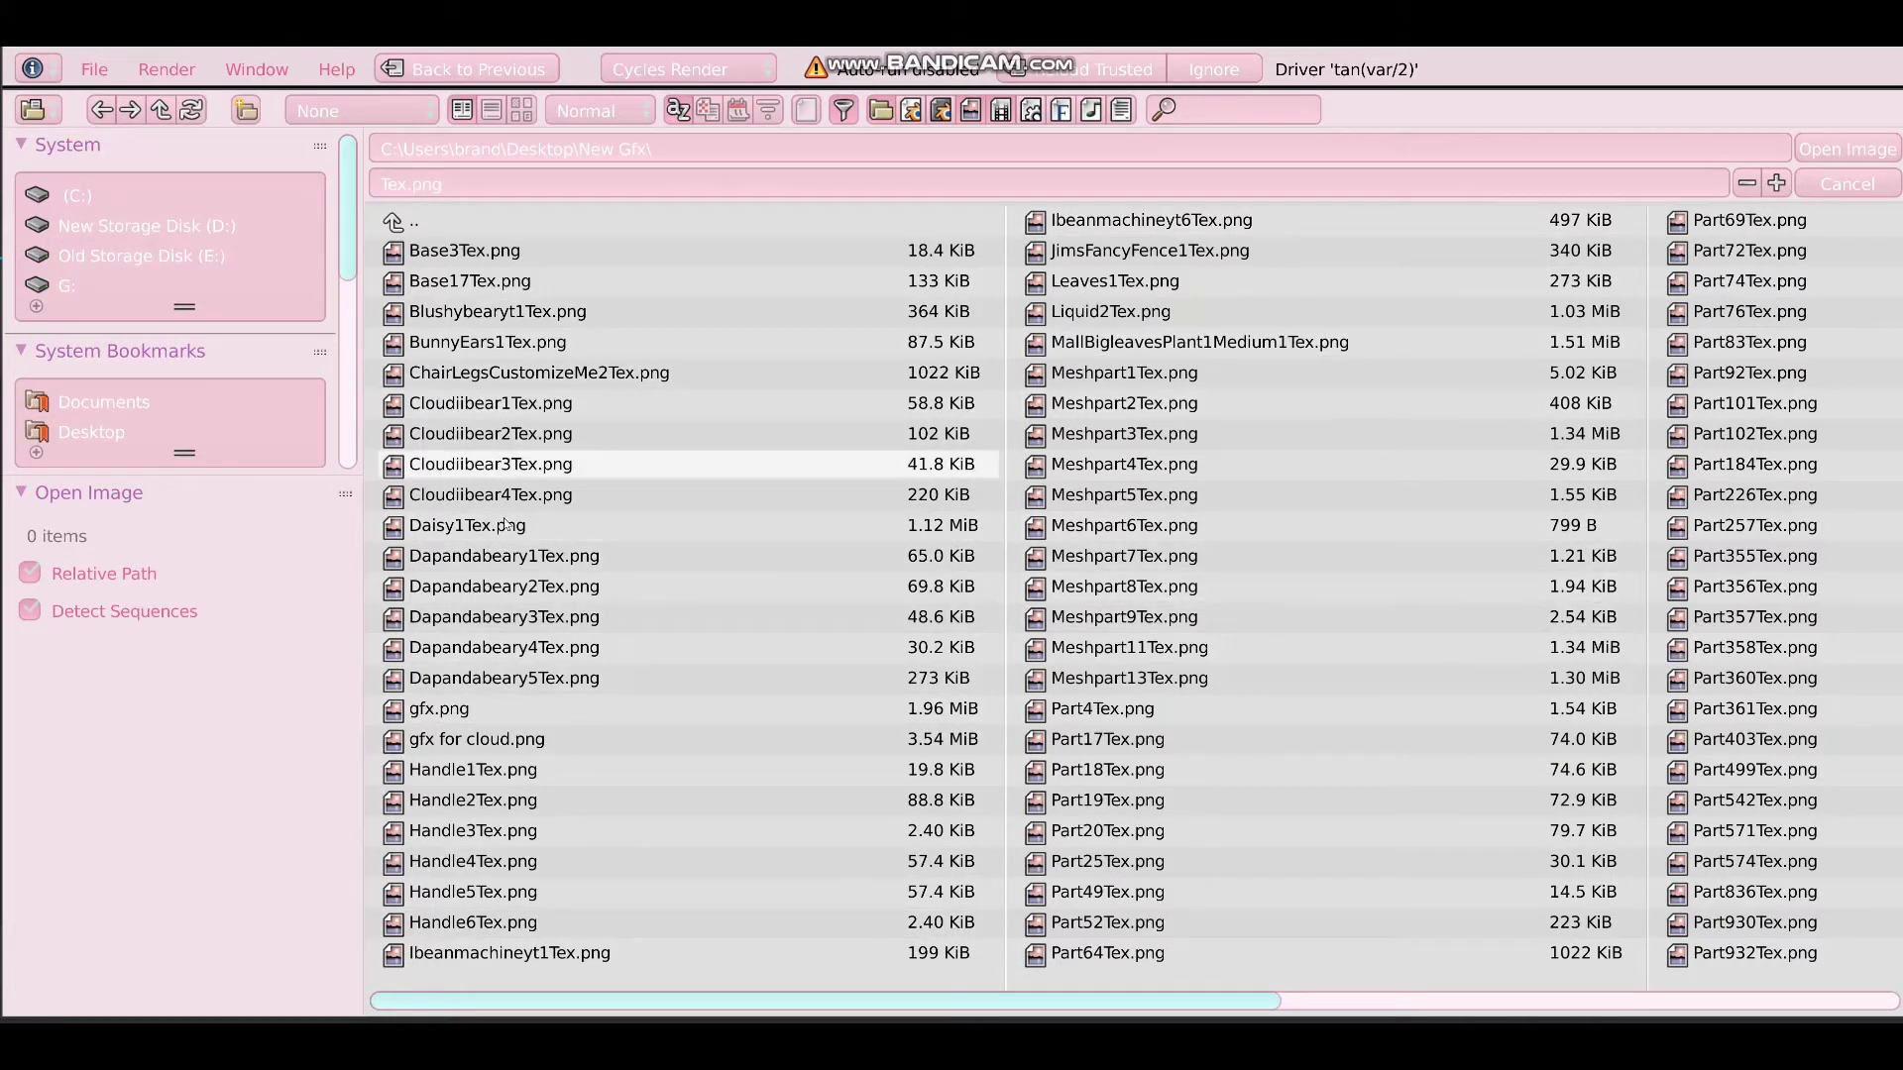
{"action": "left_click", "coordinate": [536, 586]}
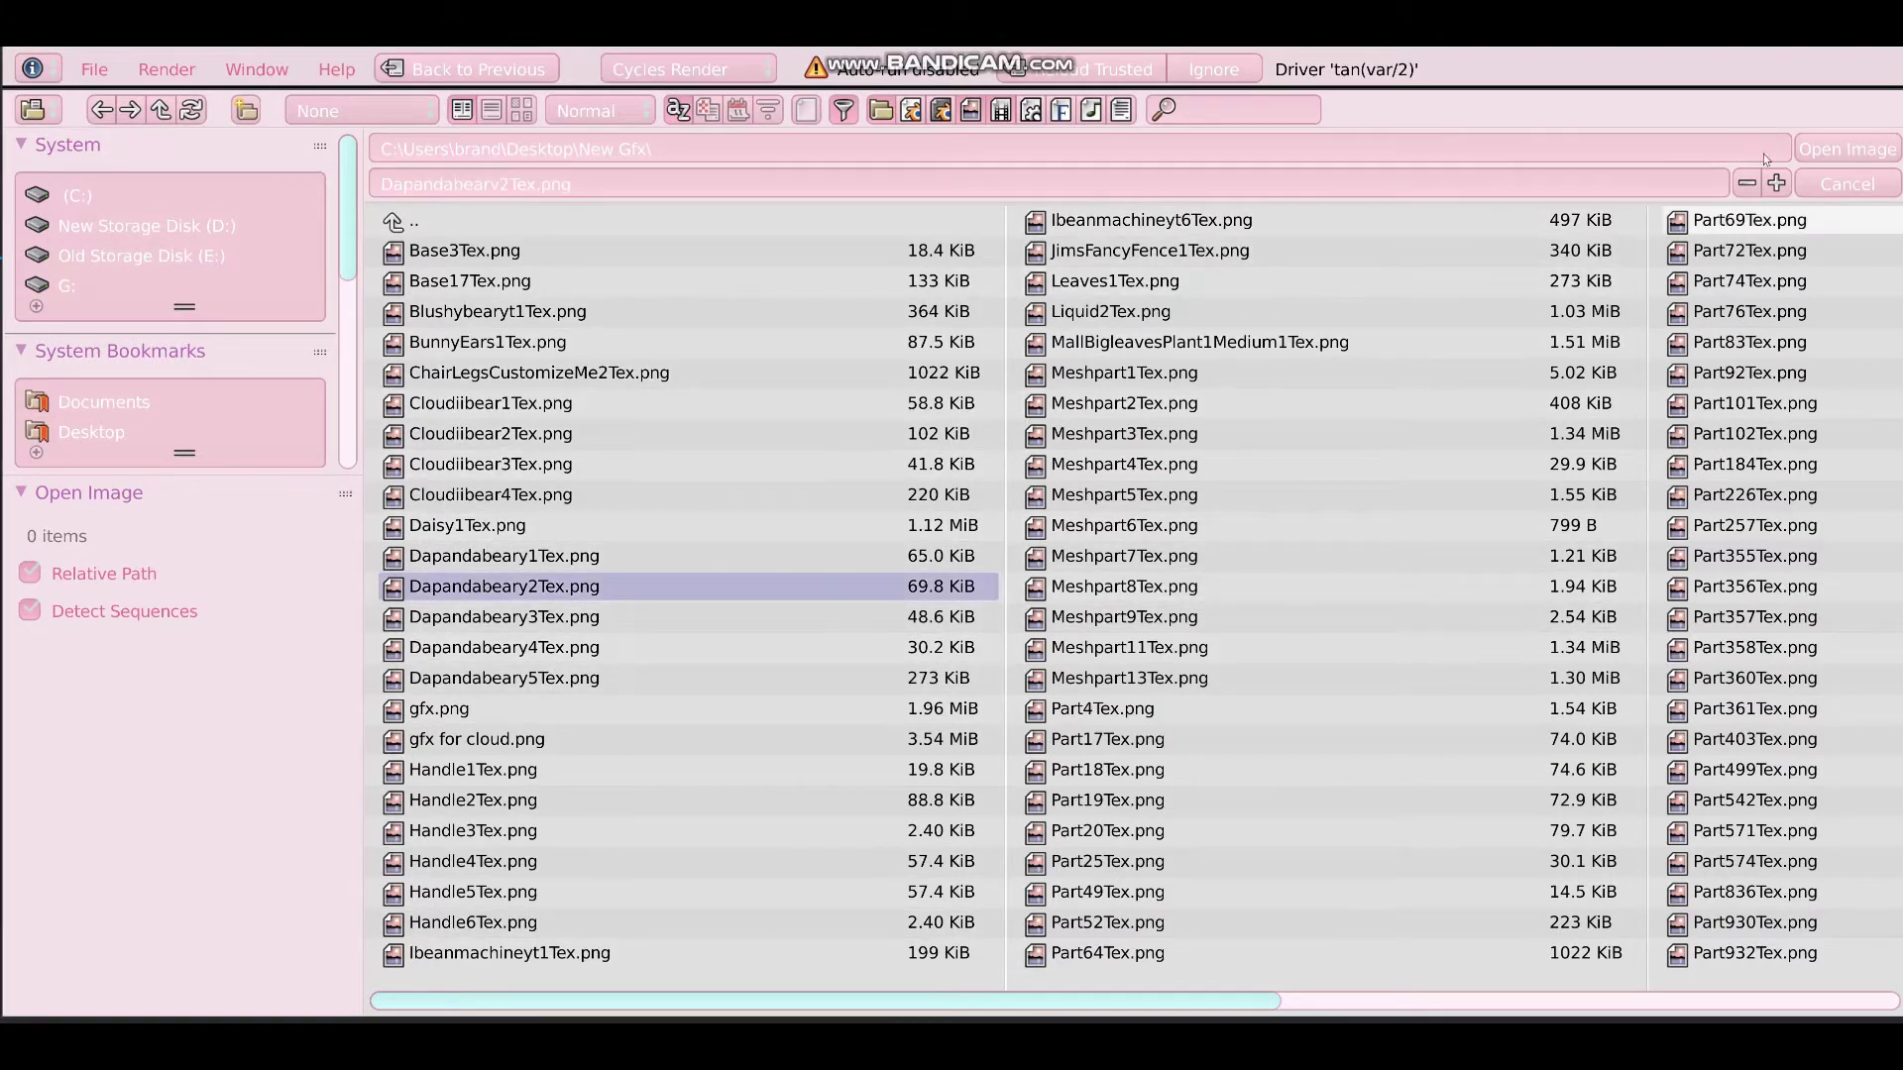
{"action": "left_click", "coordinate": [1848, 148]}
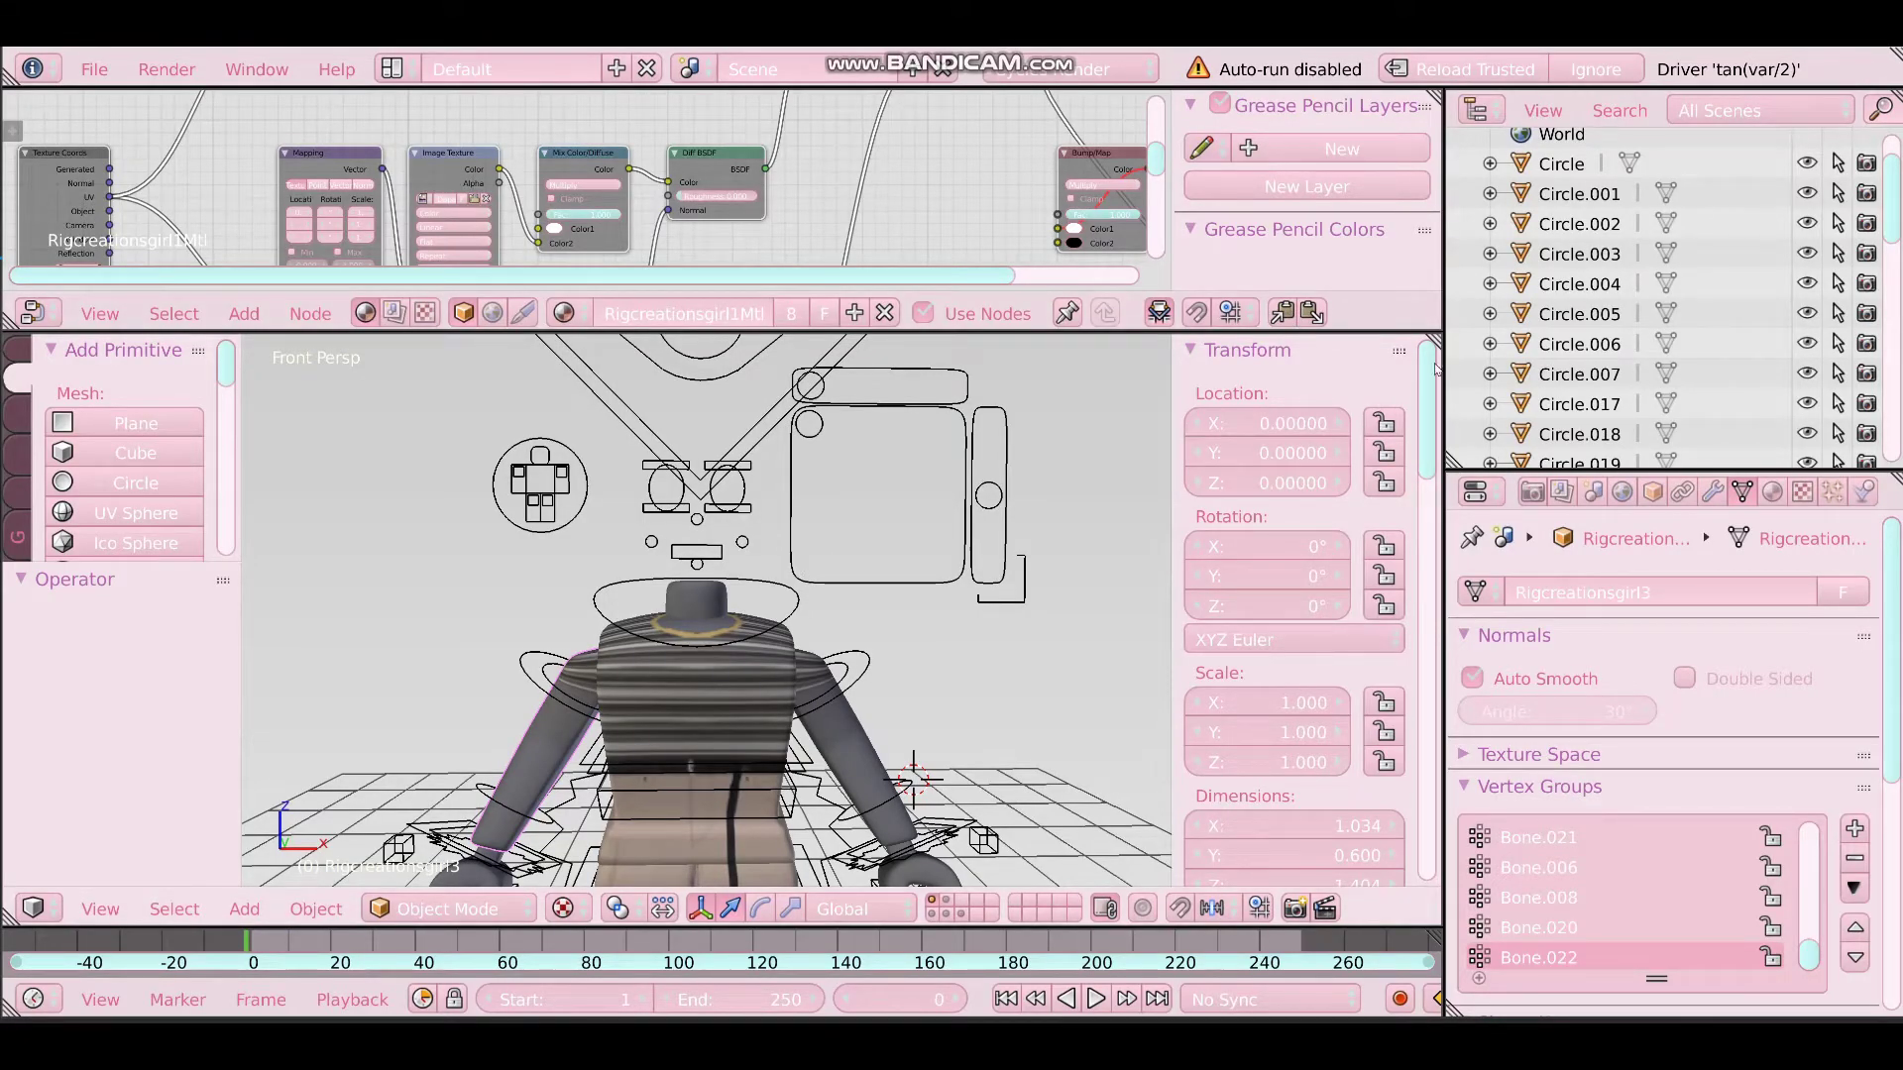
Collapse the Node Editor to its header to enlarge the 3D view, and place the 3D cursor just above the rig's neck
{"action": "mouse_move", "coordinate": [1434, 344]}
{"action": "left_mouse_down"}
{"action": "mouse_move", "coordinate": [1364, 347]}
{"action": "mouse_move", "coordinate": [1448, 349]}
{"action": "left_mouse_up"}
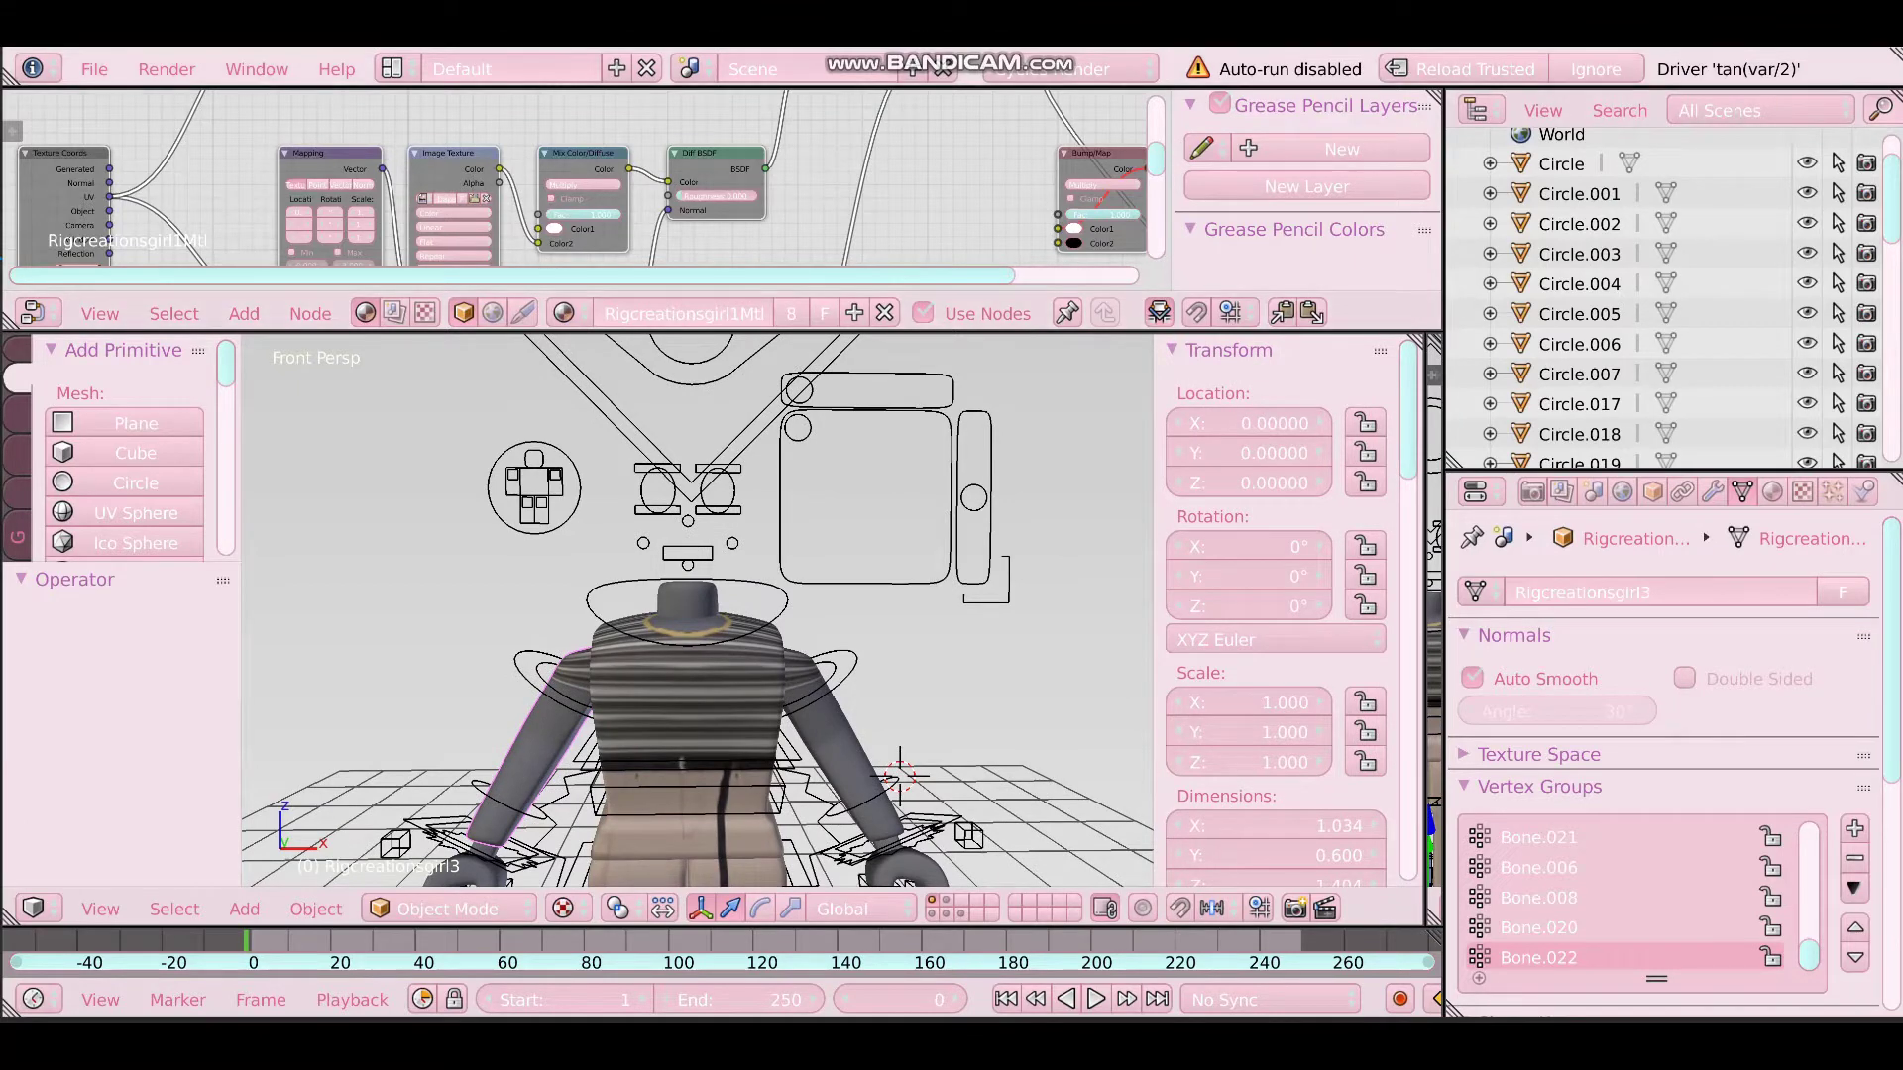
{"action": "left_click_drag", "start_coordinate": [1164, 332], "coordinate": [1164, 129]}
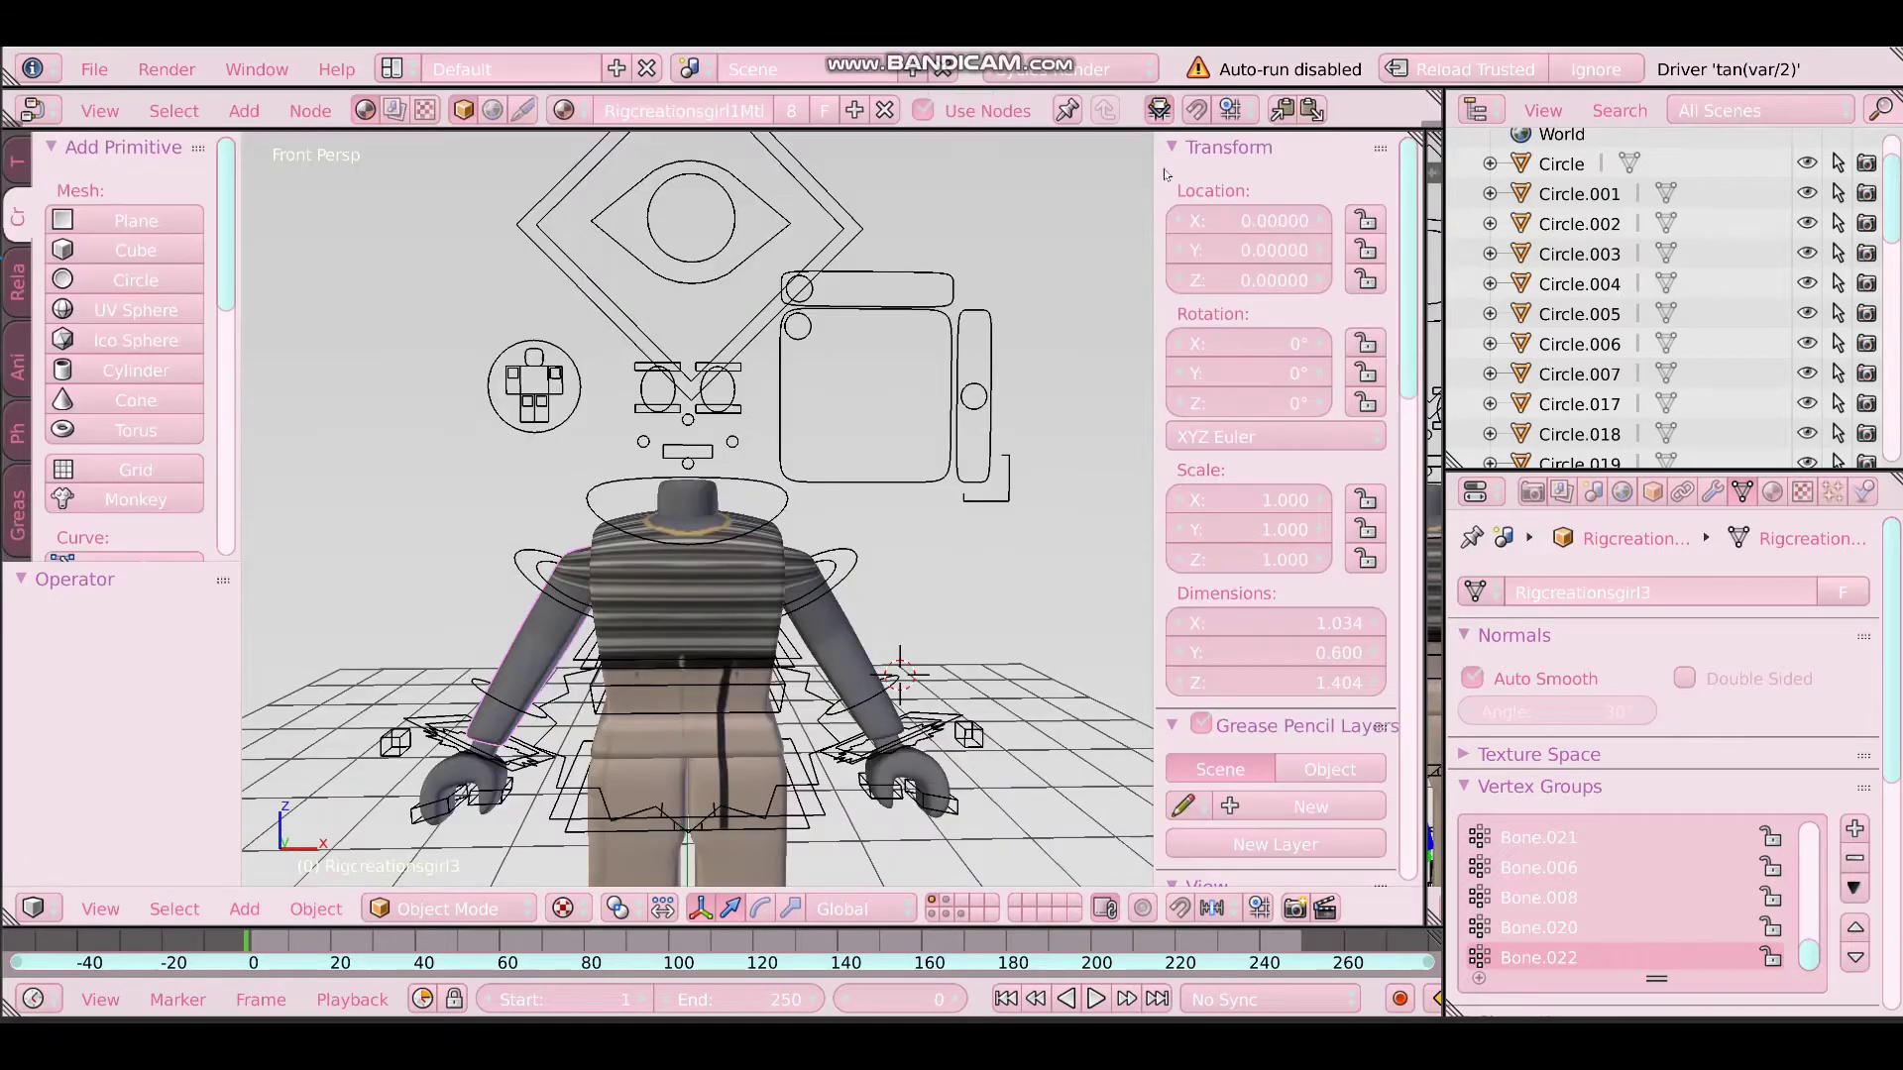
{"action": "left_click", "coordinate": [700, 446]}
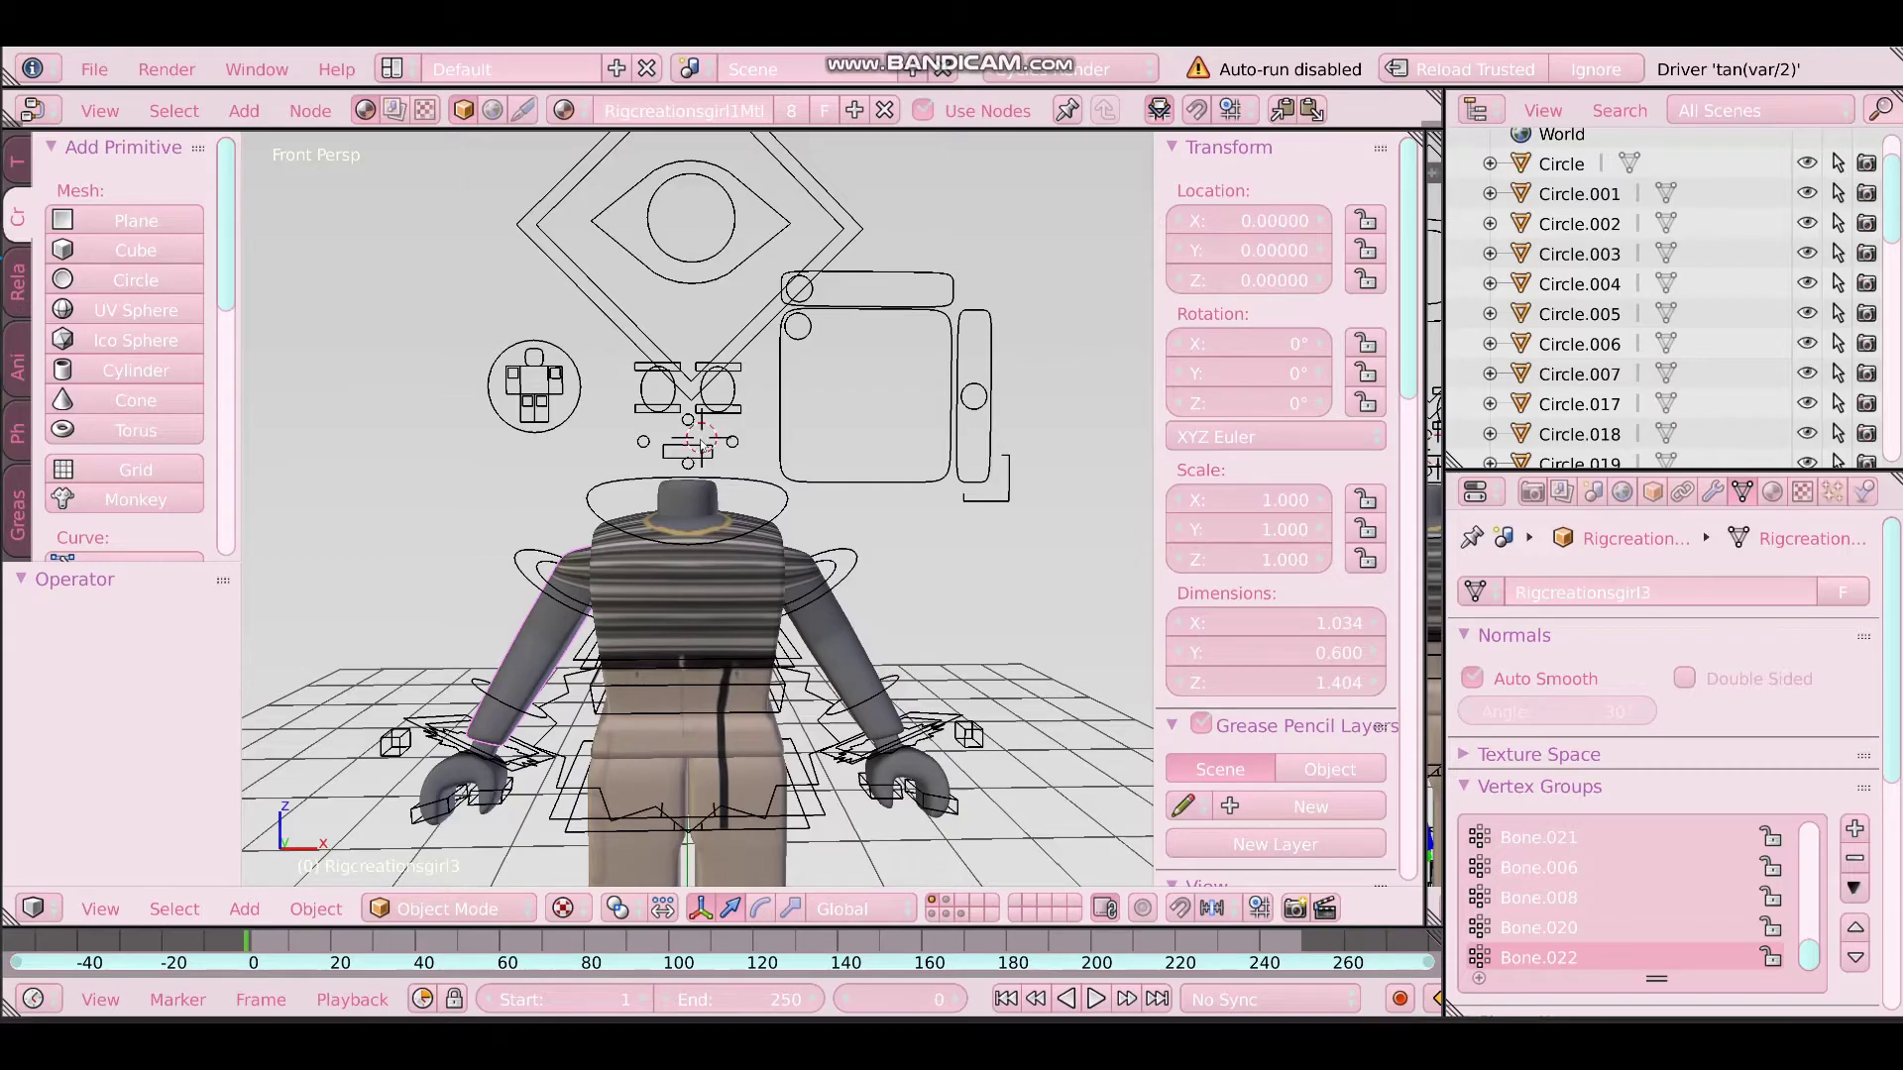
Import the Wavefront model head 2.obj from the New Gfx folder on the desktop
{"action": "key", "text": "shift+f"}
{"action": "key", "text": "w"}
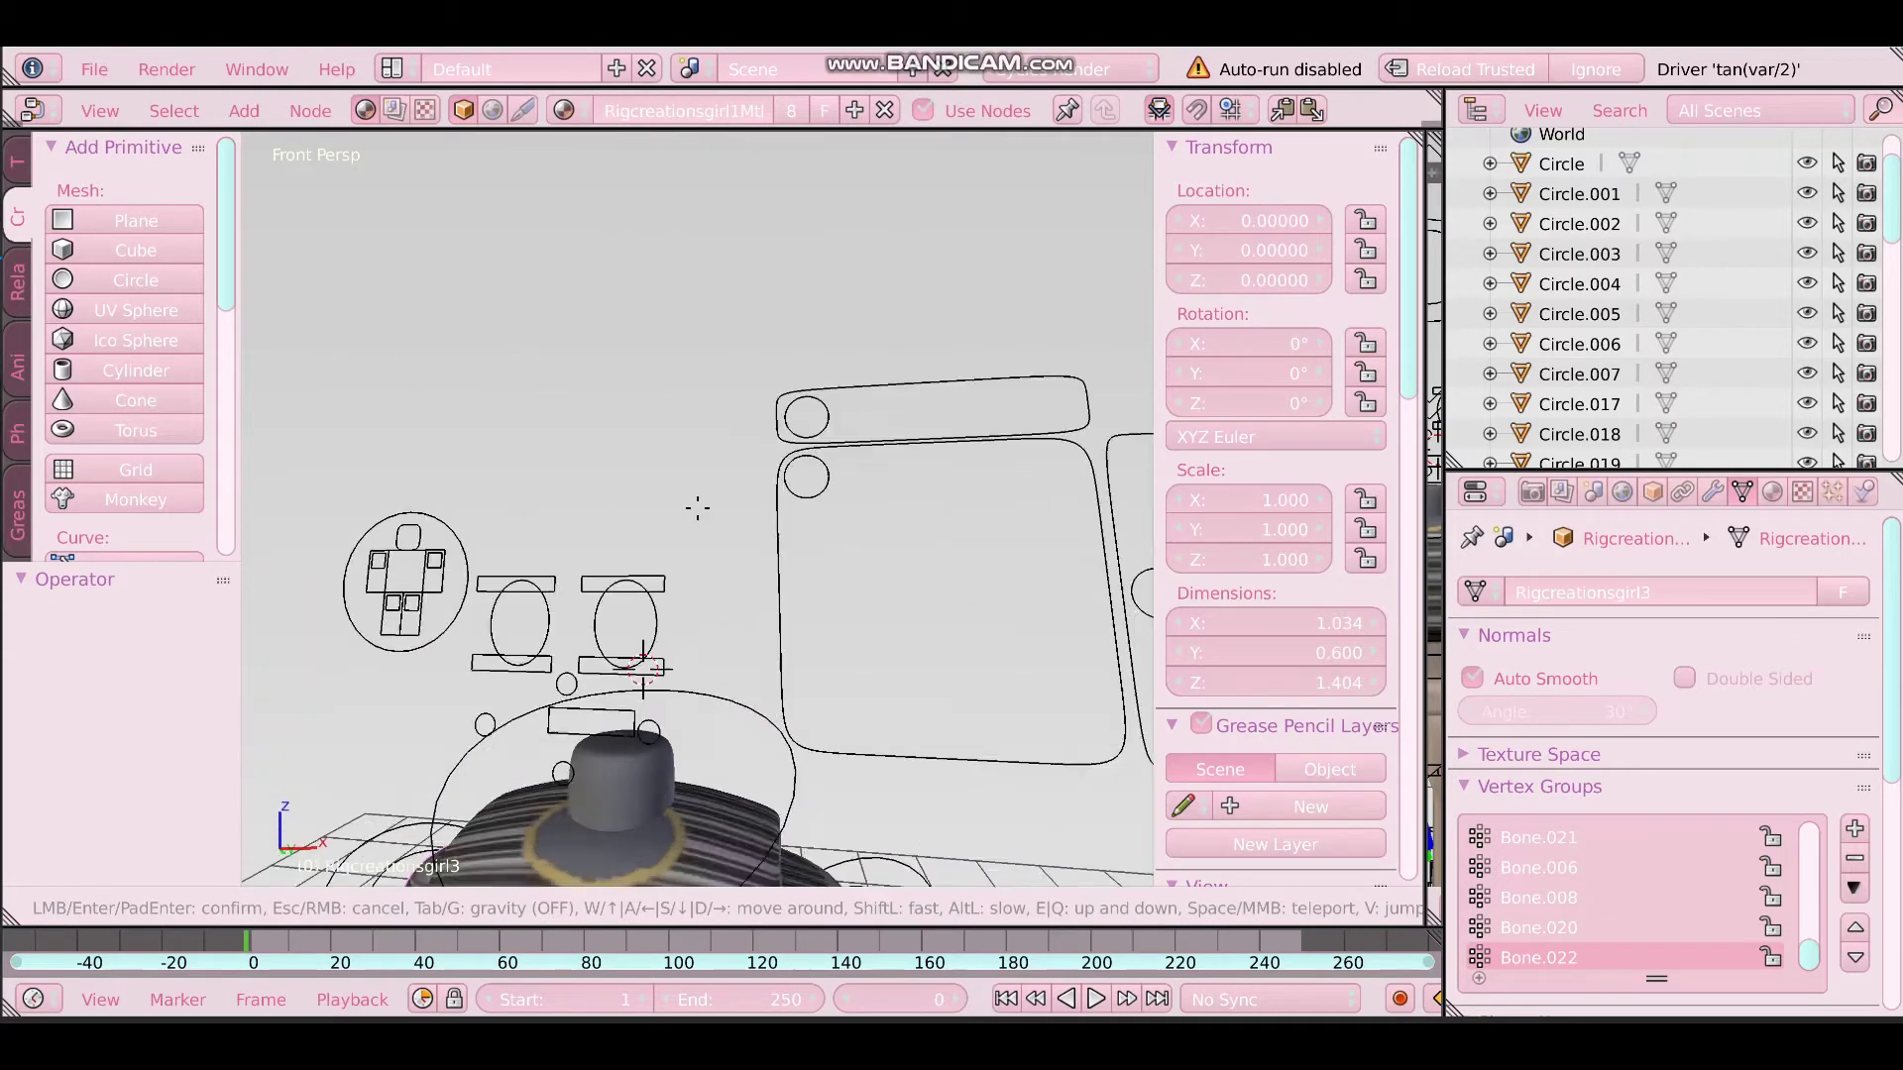
{"action": "key", "text": "s"}
{"action": "key", "text": "w"}
{"action": "key", "text": "s"}
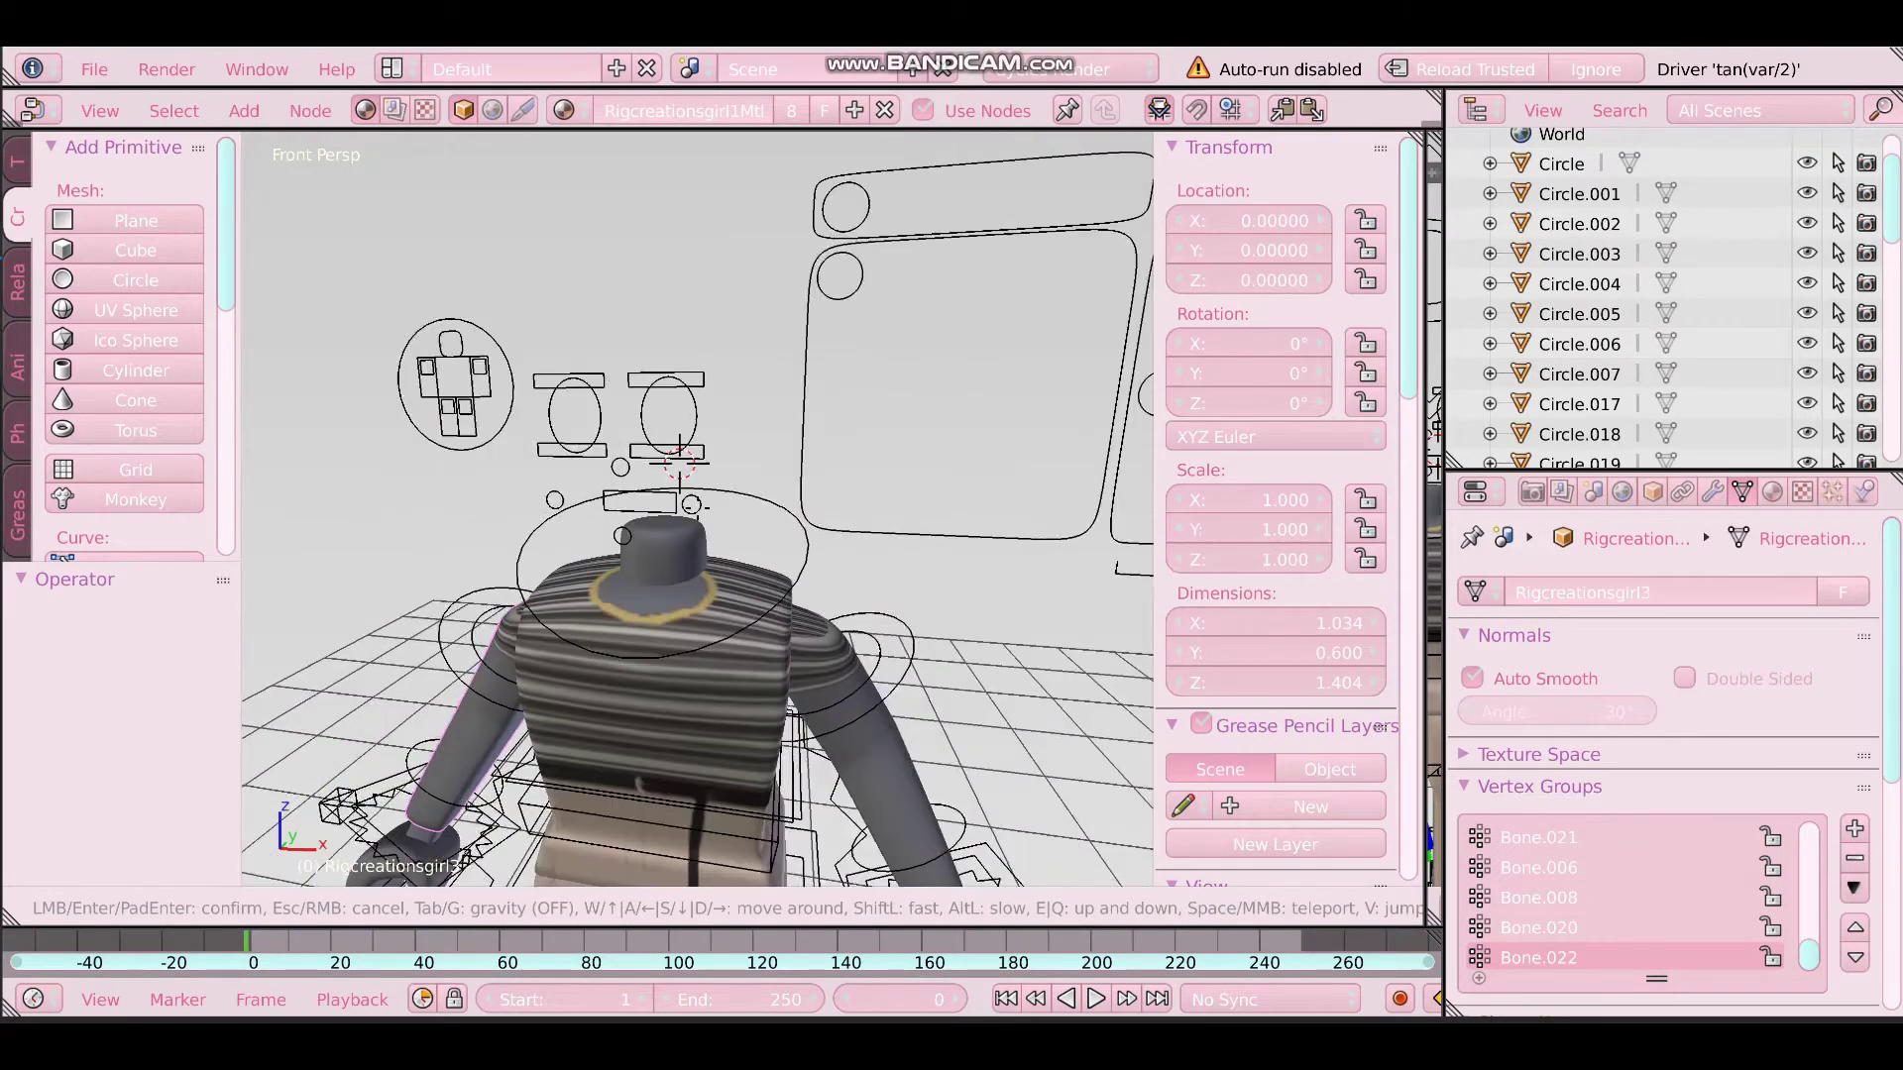
{"action": "key", "text": "Return"}
{"action": "left_click", "coordinate": [94, 68]}
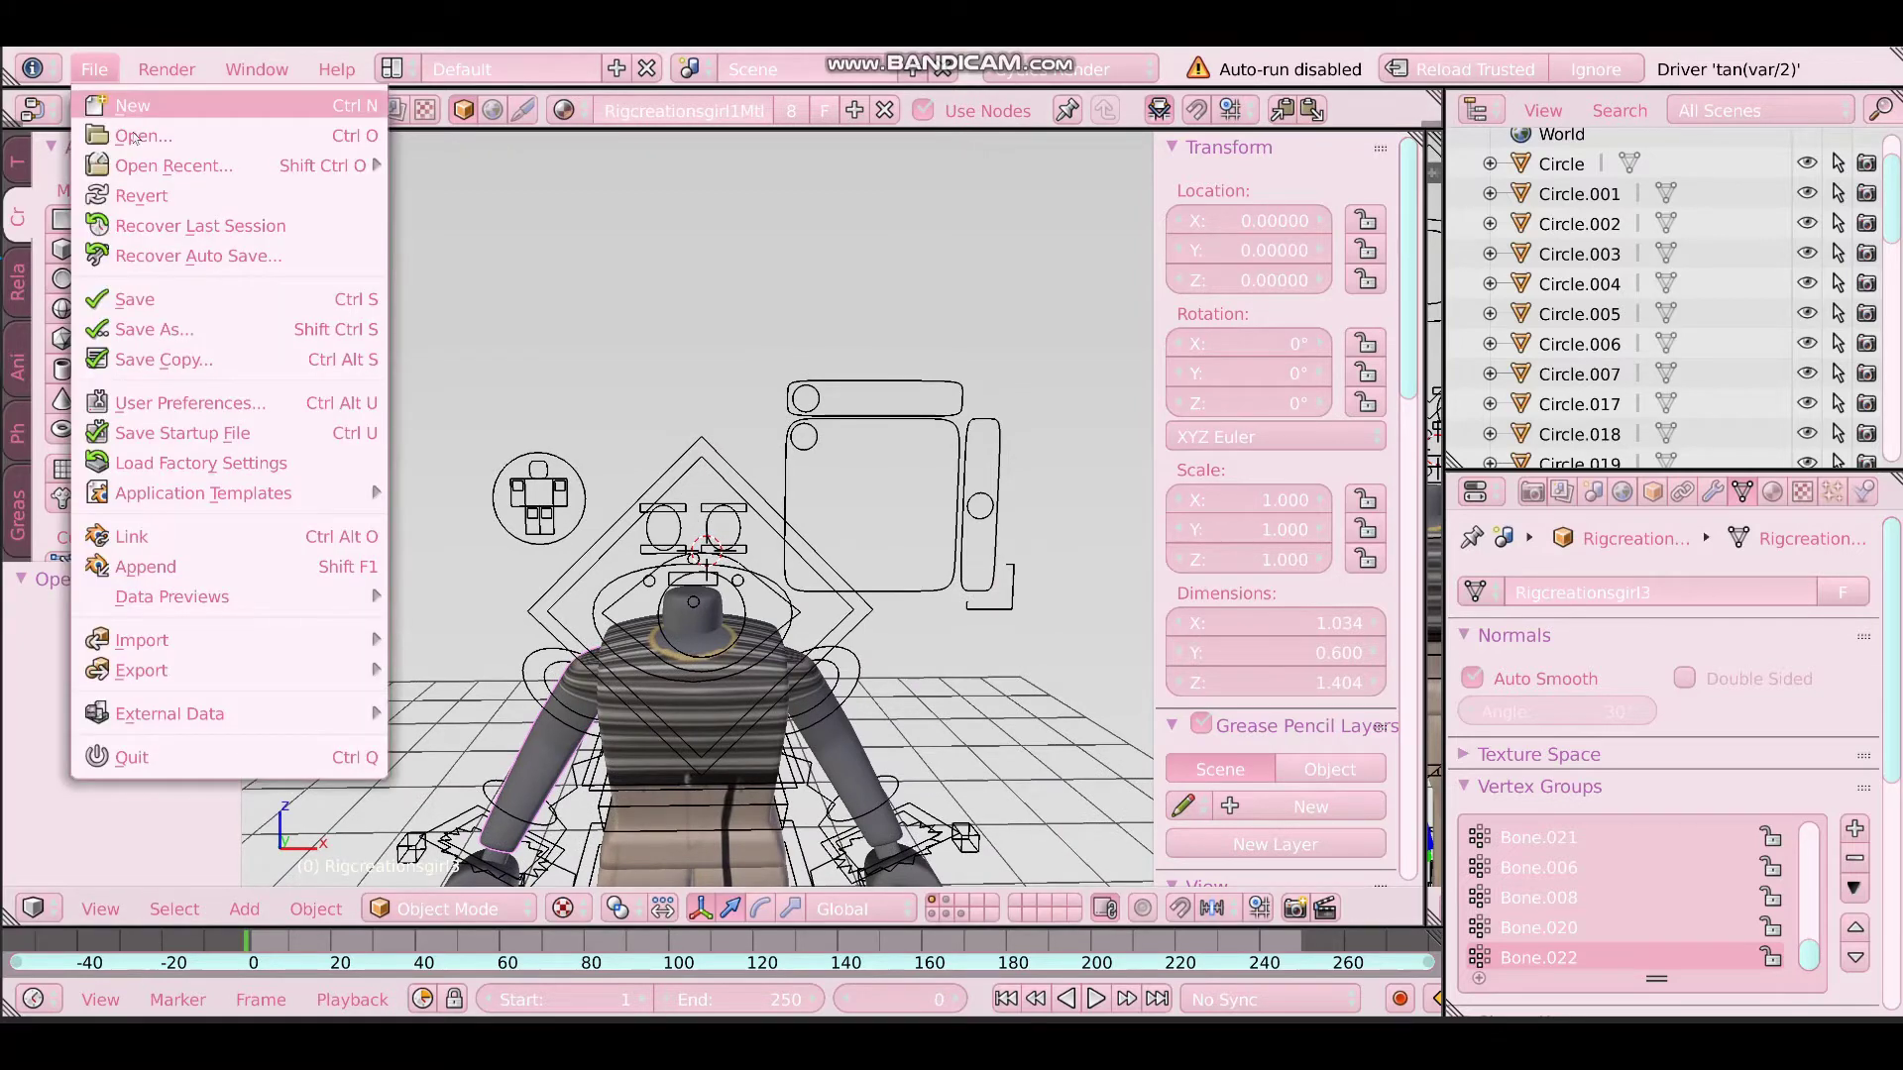
{"action": "mouse_move", "coordinate": [174, 654]}
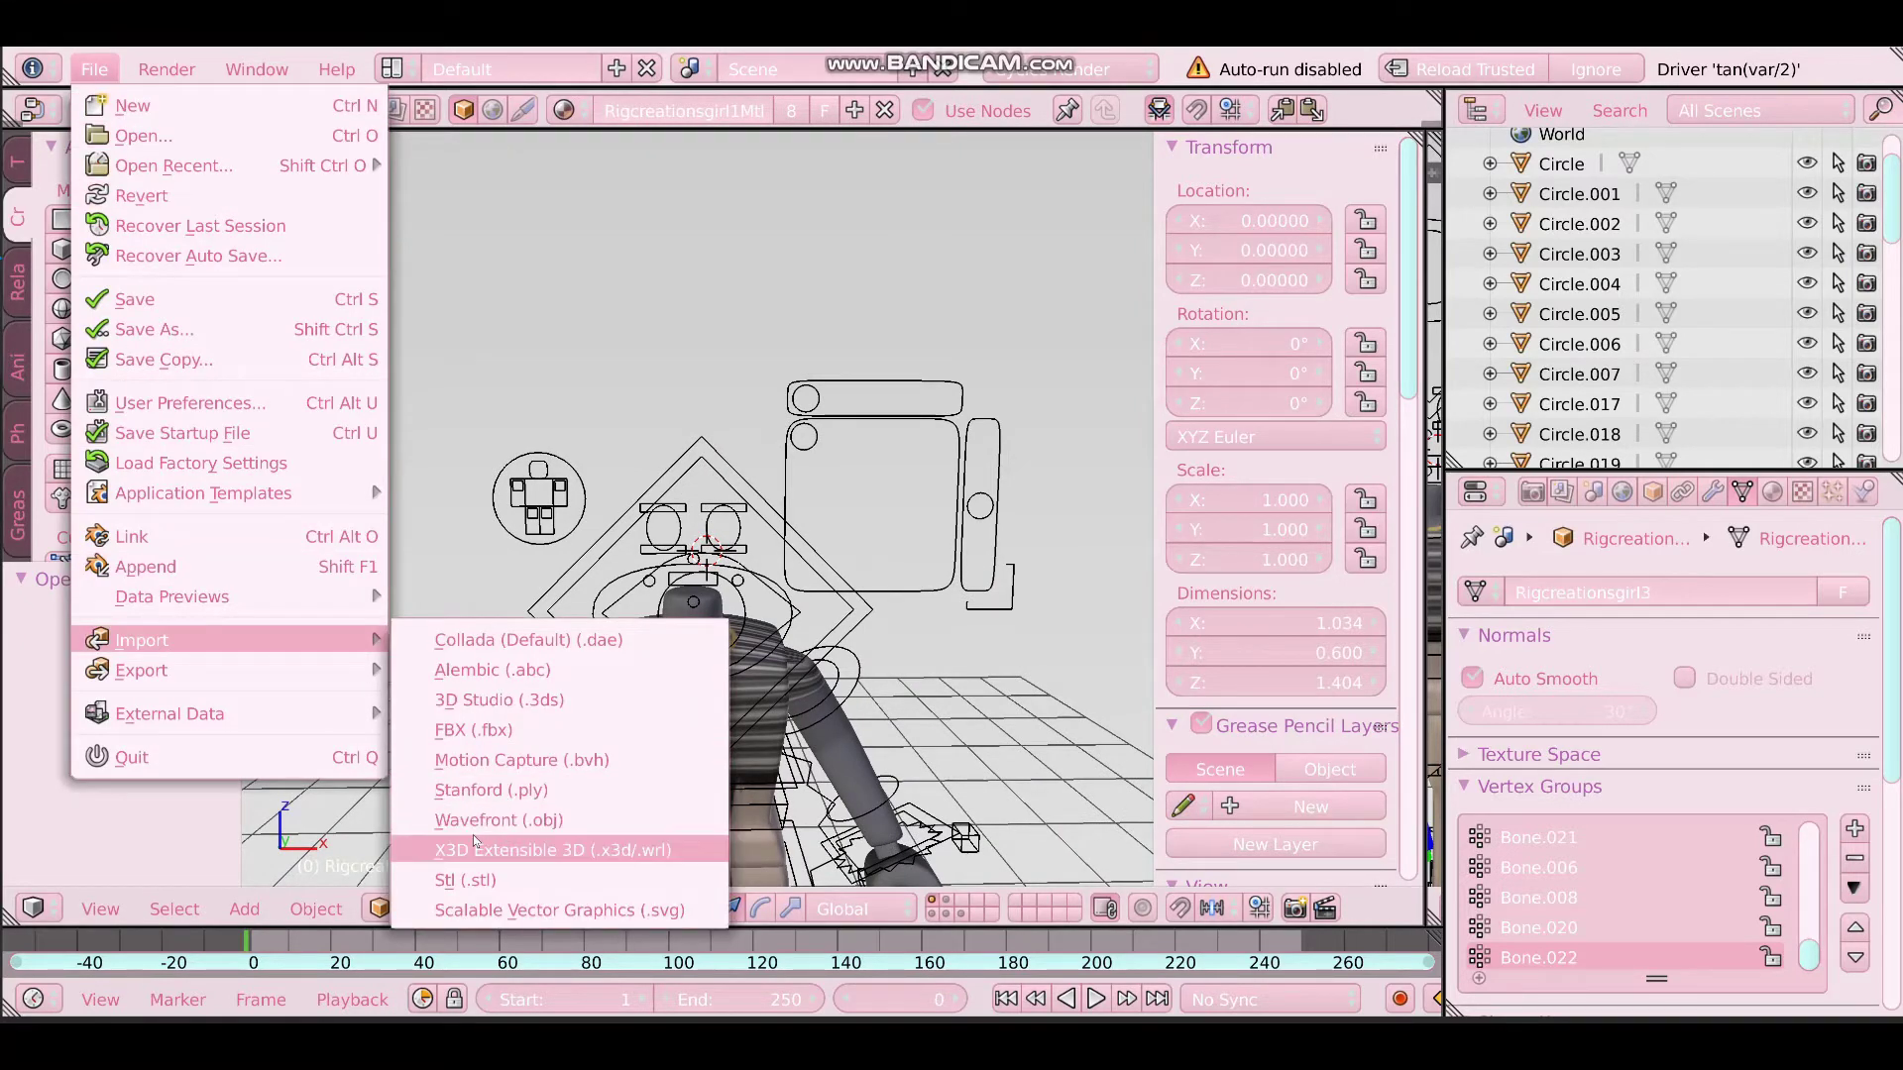
{"action": "left_click", "coordinate": [530, 820]}
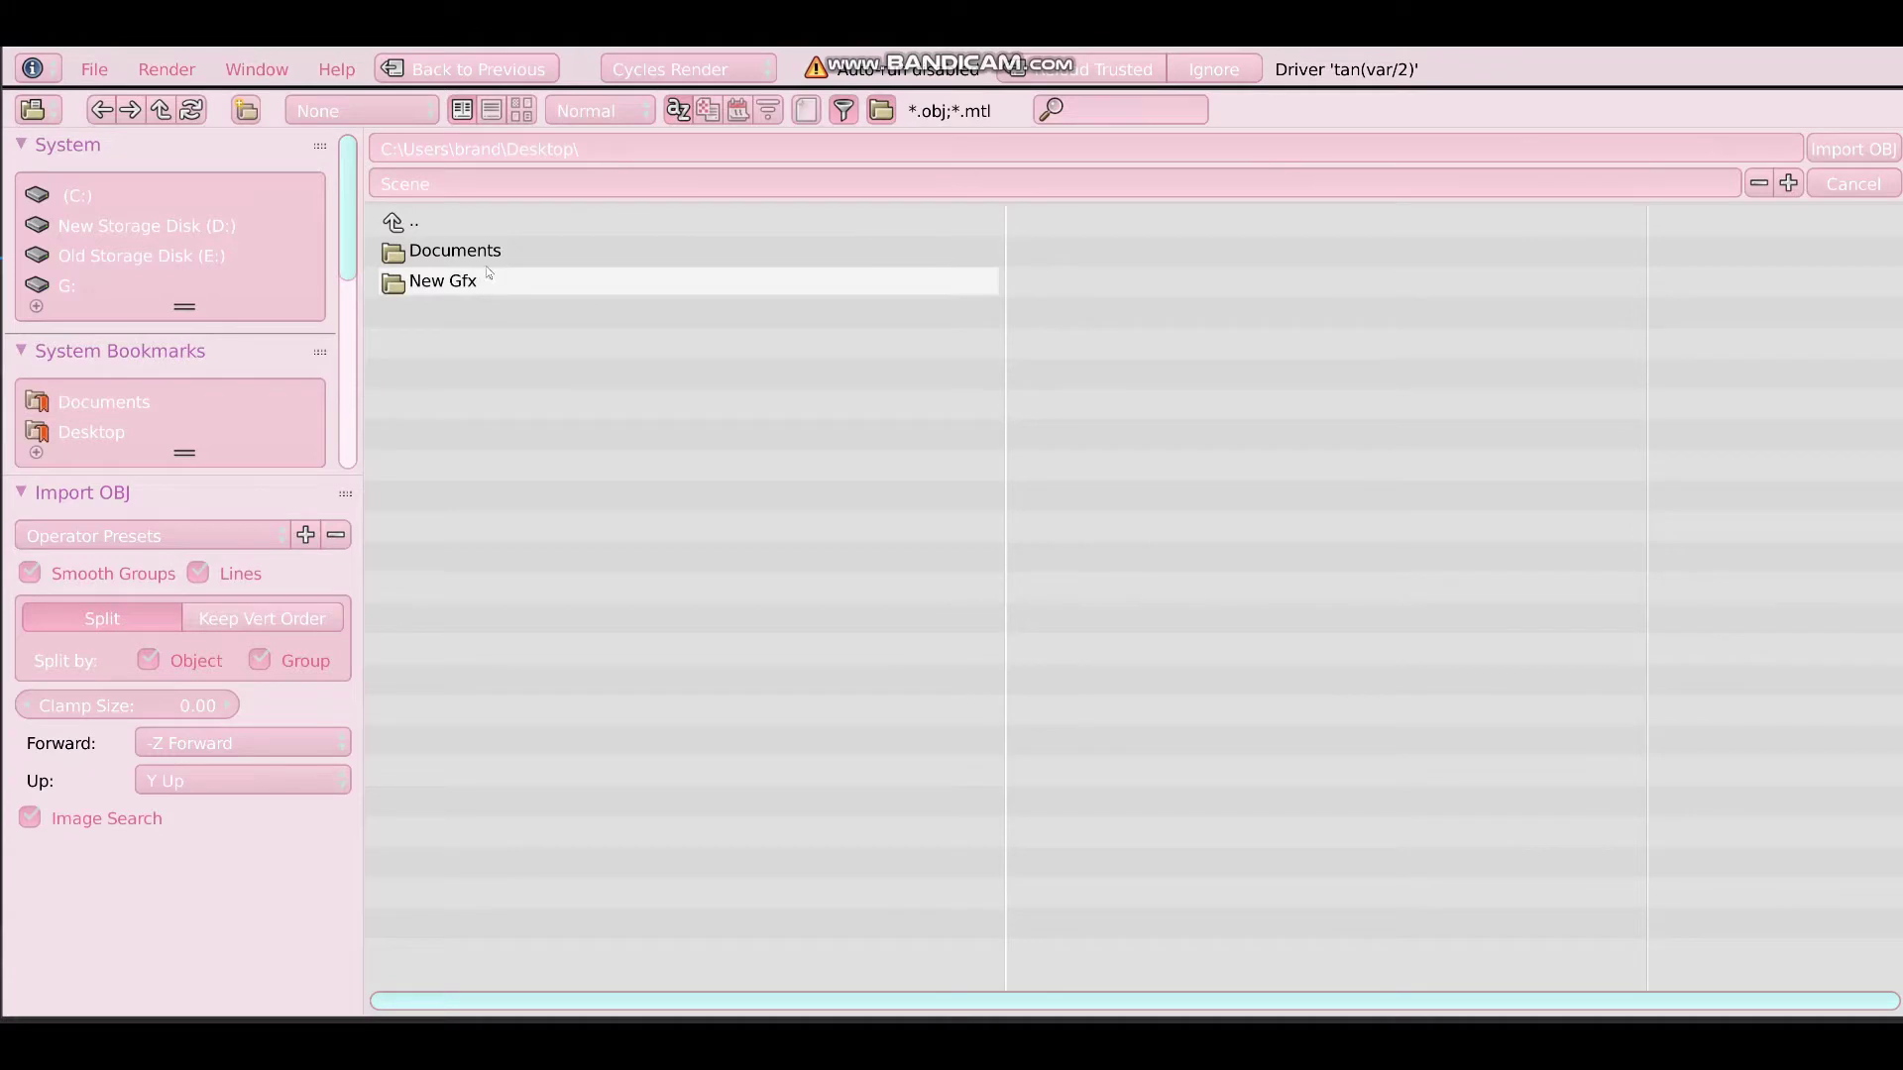
{"action": "left_click", "coordinate": [509, 287]}
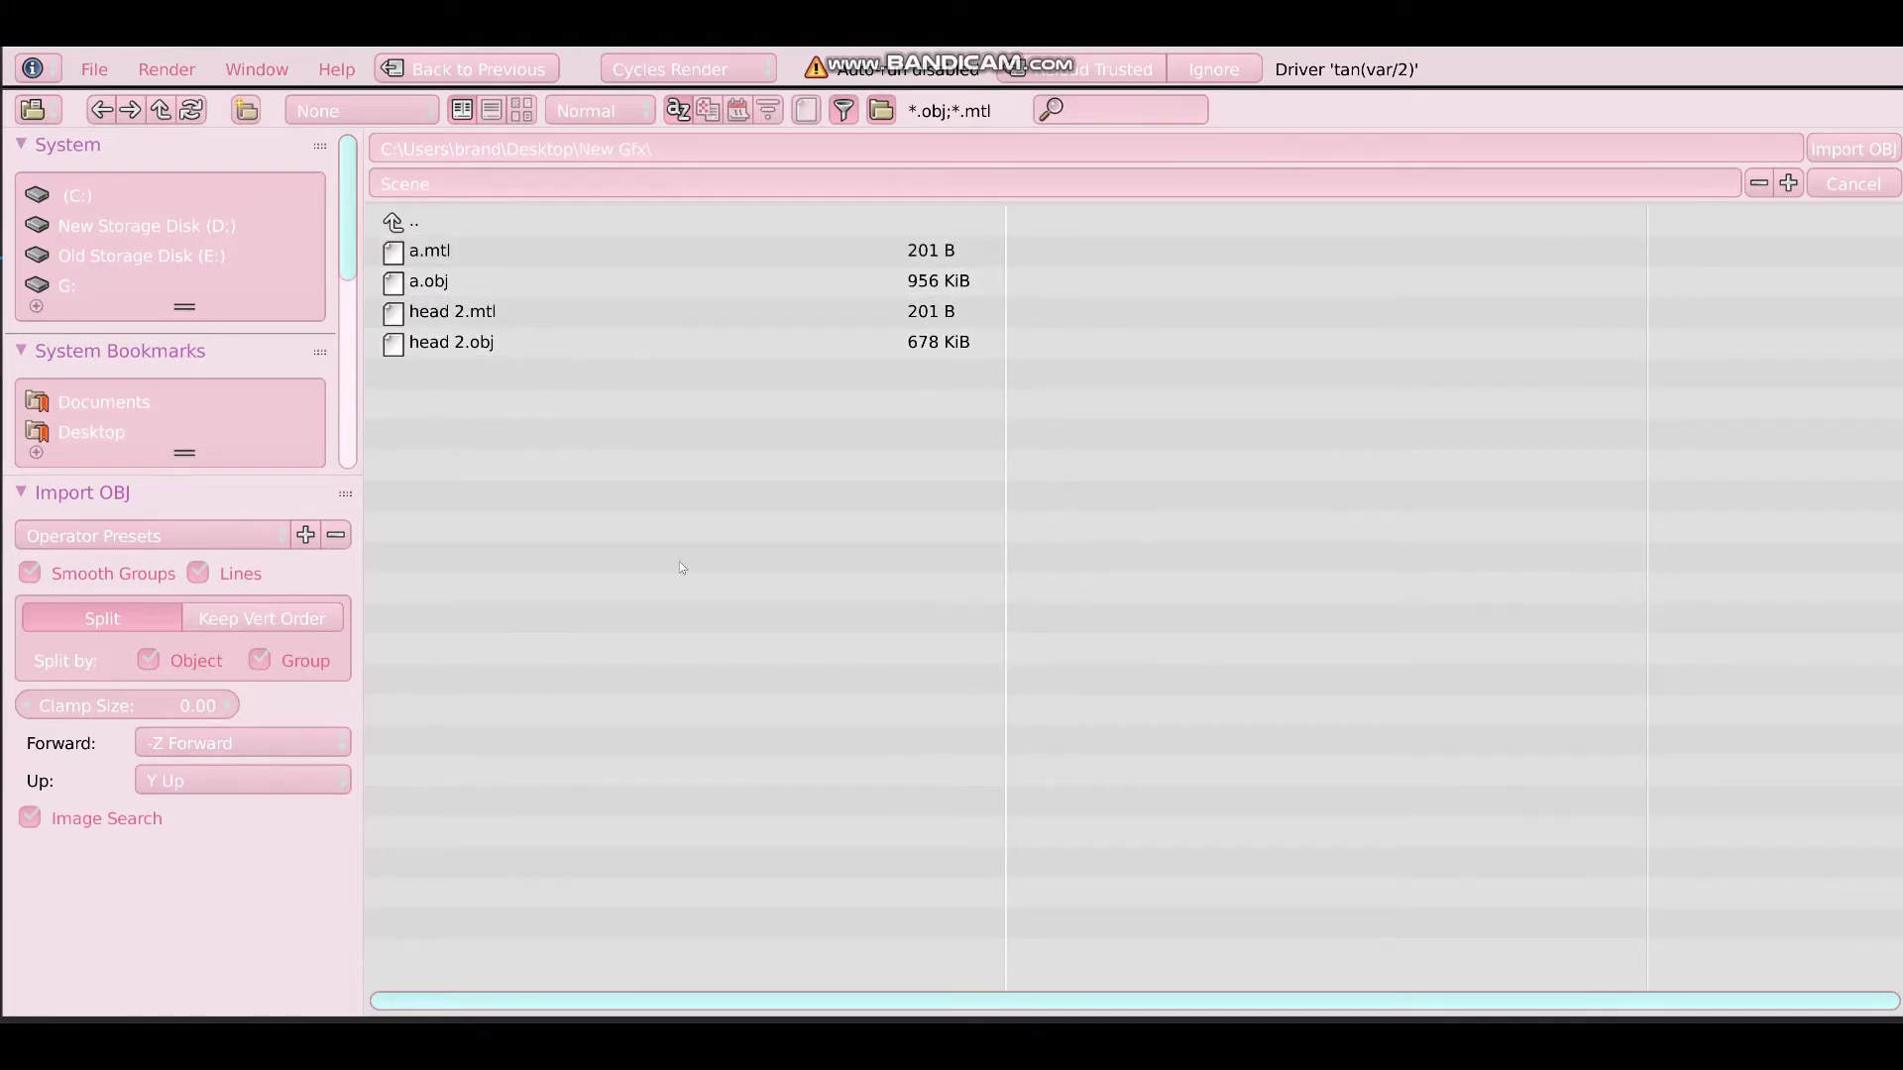
{"action": "left_click", "coordinate": [529, 337]}
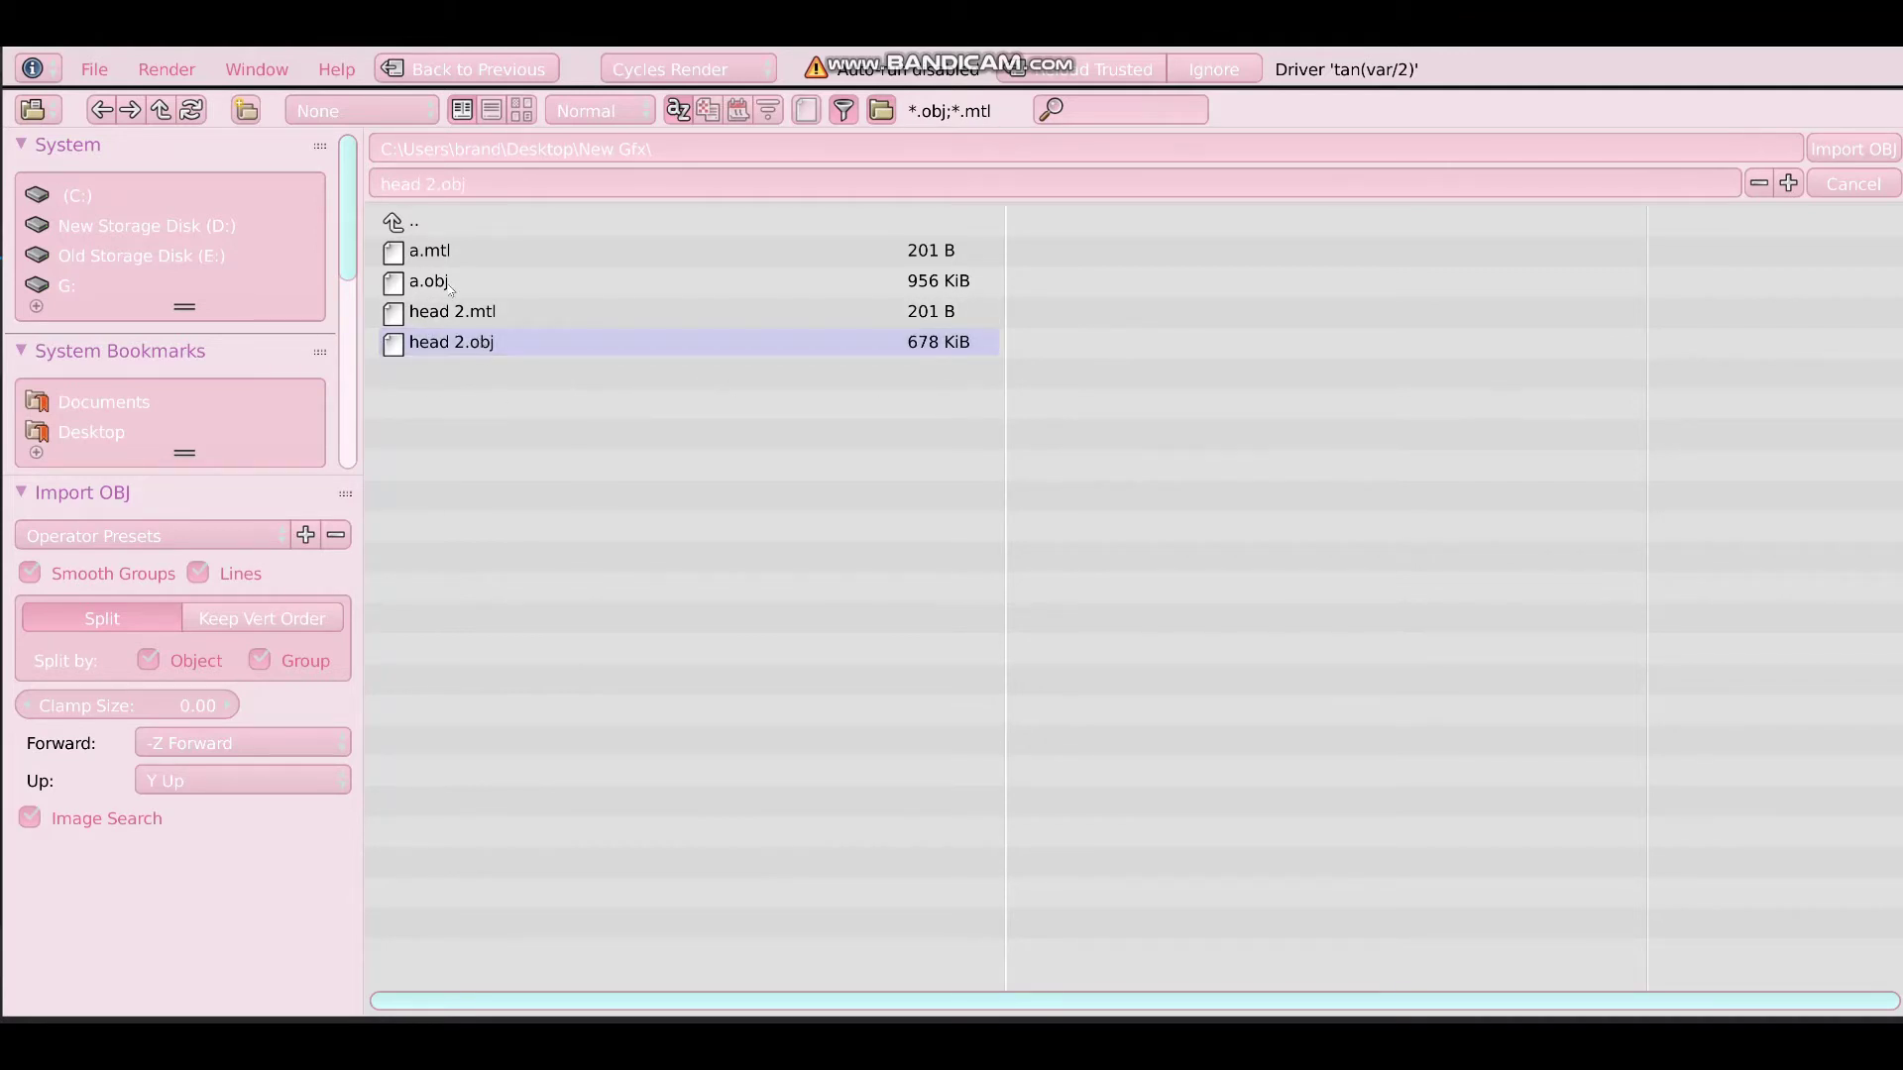
{"action": "left_click", "coordinate": [1825, 152]}
Show the 3D transform manipulator and move the imported head by -0.027 along the Y axis
{"action": "key", "text": "shift+f"}
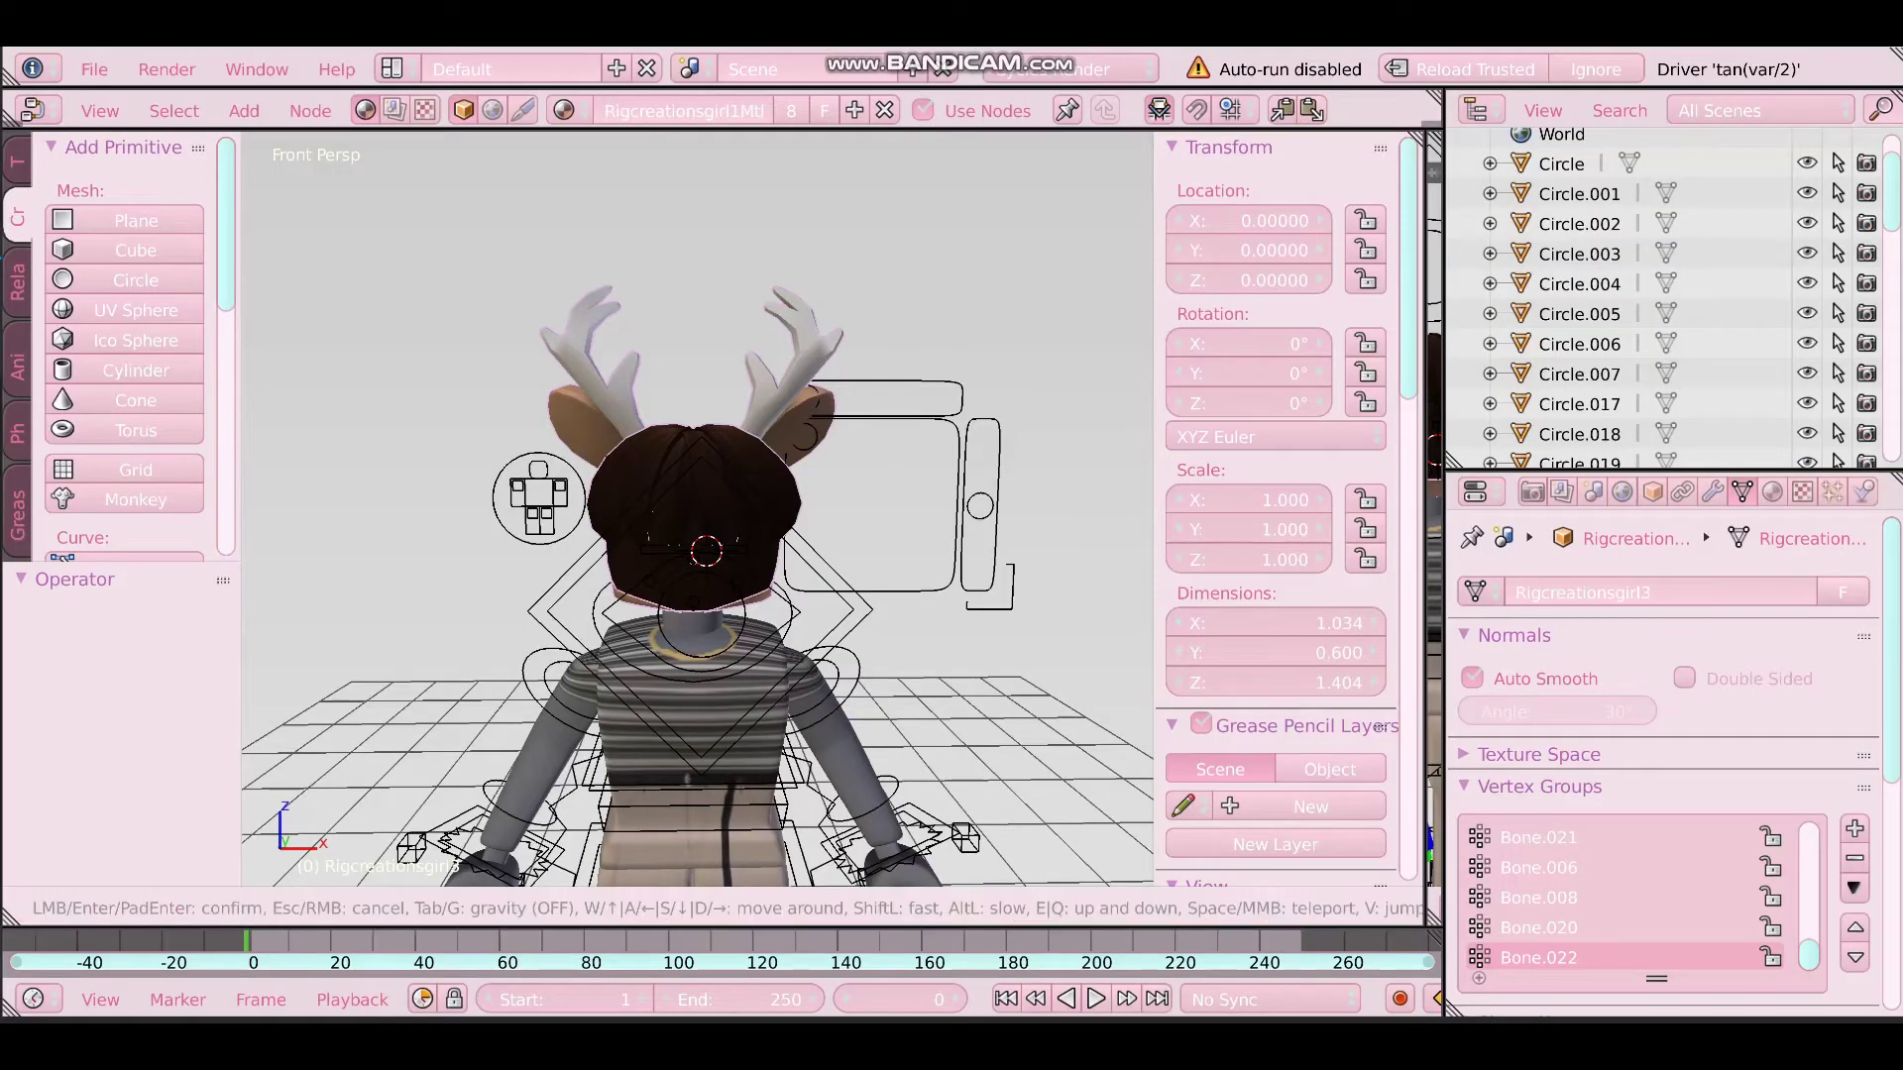
{"action": "key", "text": "s"}
{"action": "key", "text": "w"}
{"action": "key", "text": "a"}
{"action": "key", "text": "d"}
{"action": "key", "text": "s"}
{"action": "key", "text": "Return"}
{"action": "key", "text": "ctrl+space"}
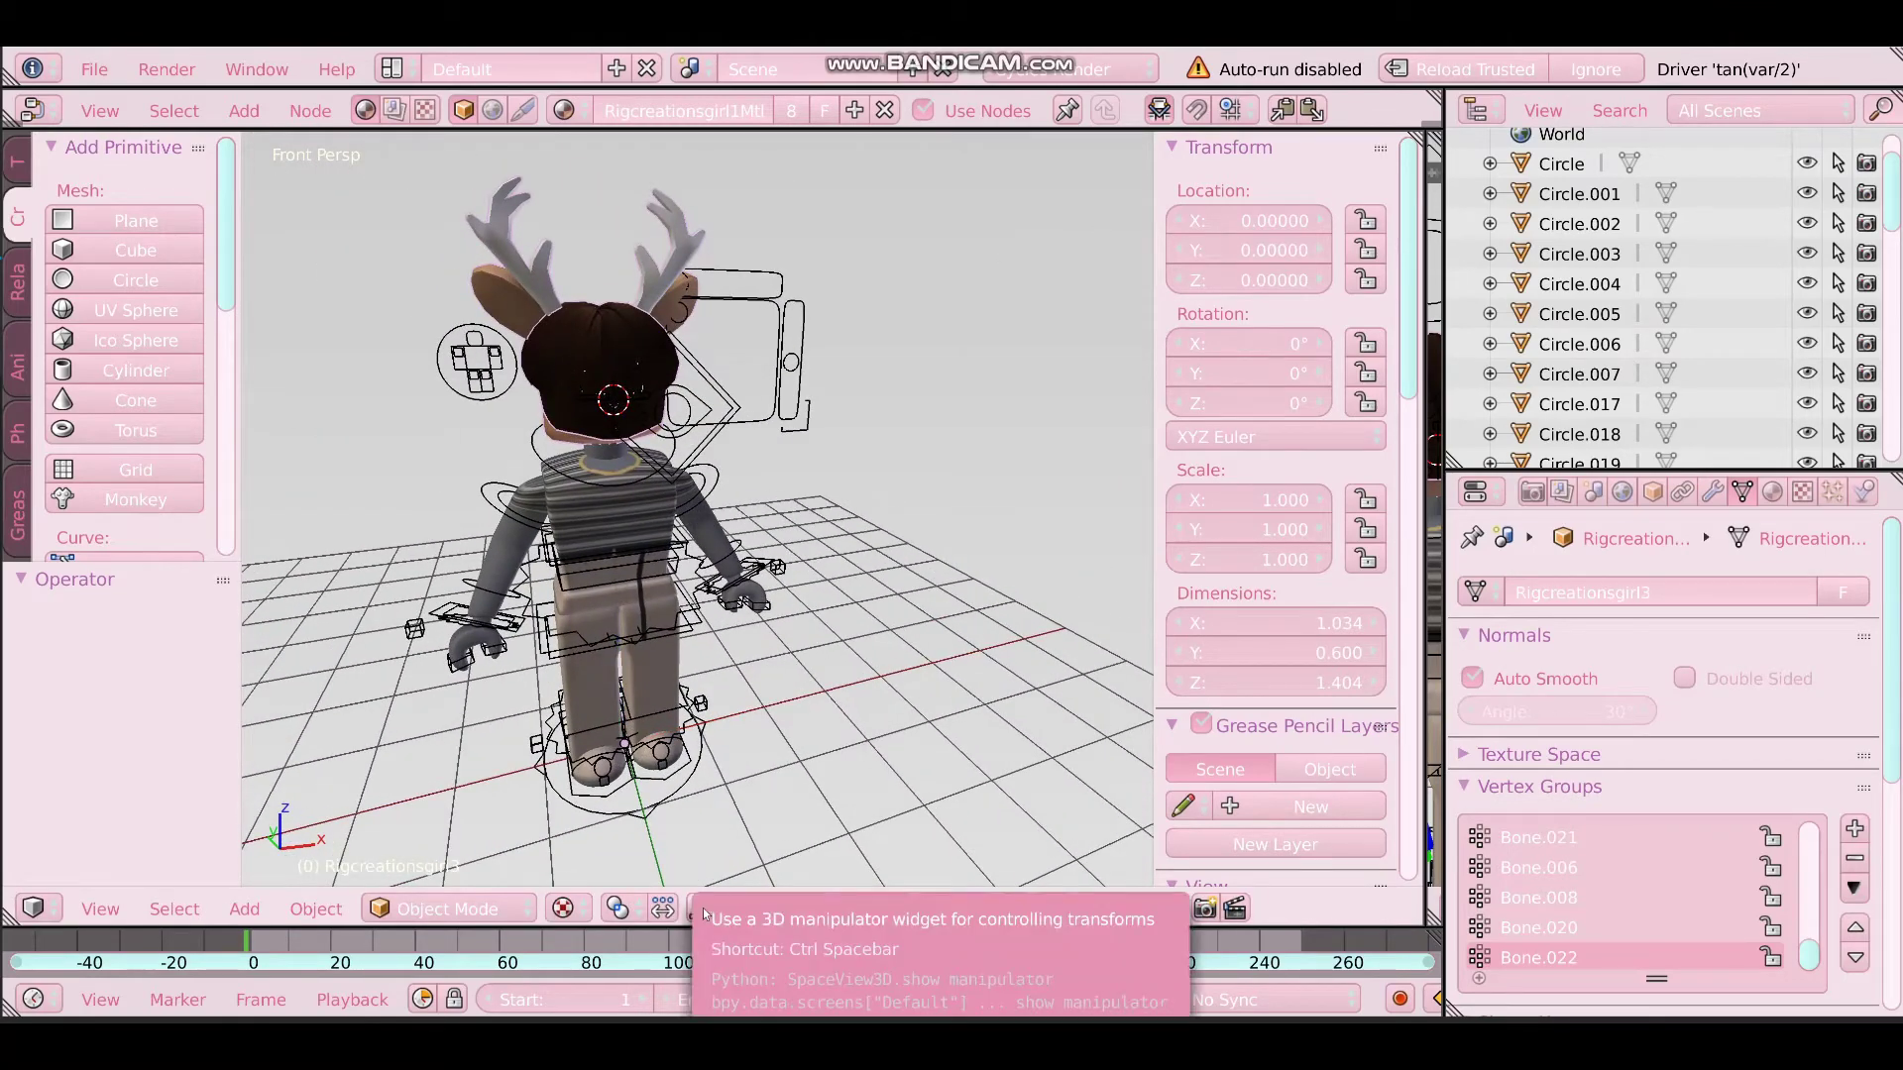
{"action": "left_click", "coordinate": [704, 910]}
{"action": "left_click", "coordinate": [759, 910]}
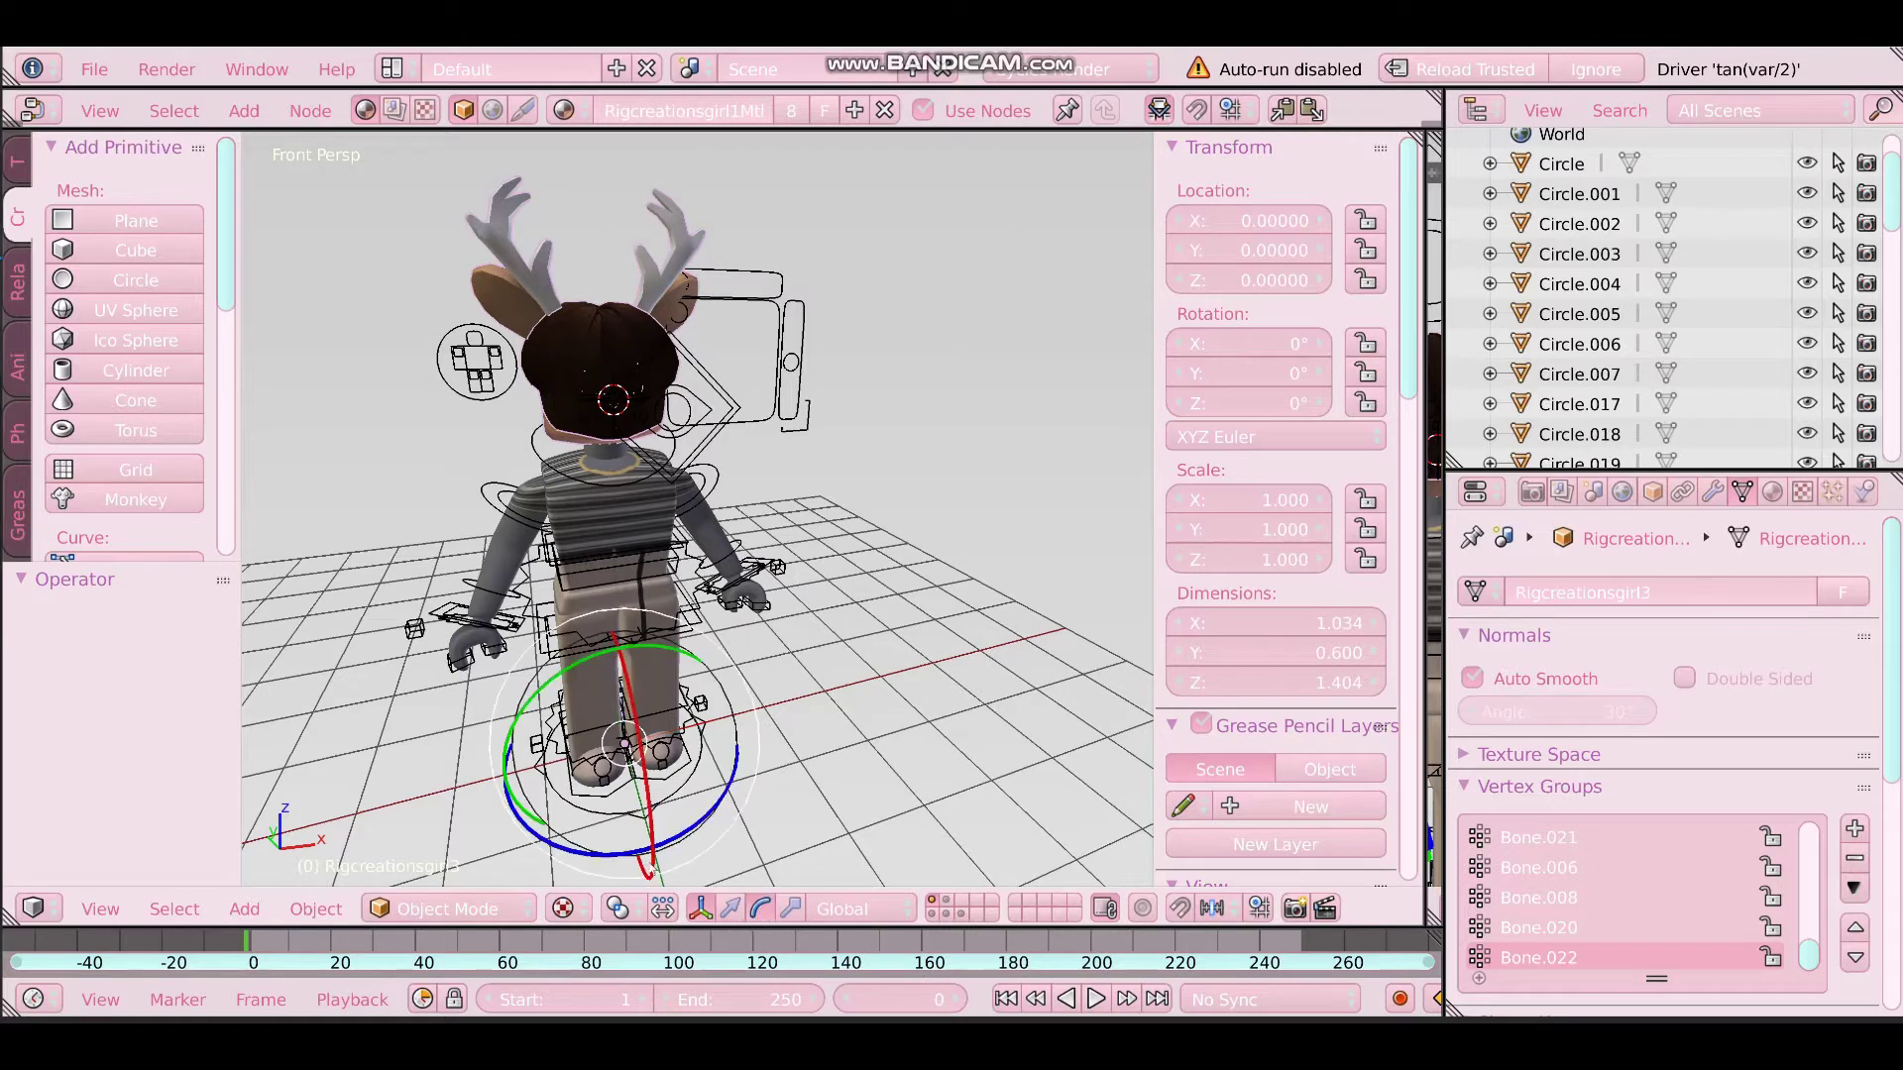
{"action": "left_click", "coordinate": [731, 910]}
{"action": "left_click_drag", "start_coordinate": [605, 677], "coordinate": [606, 685]}
Try to turn the imported head around the Z axis and scale it along Y, and undo both changes
{"action": "left_click", "coordinate": [759, 910]}
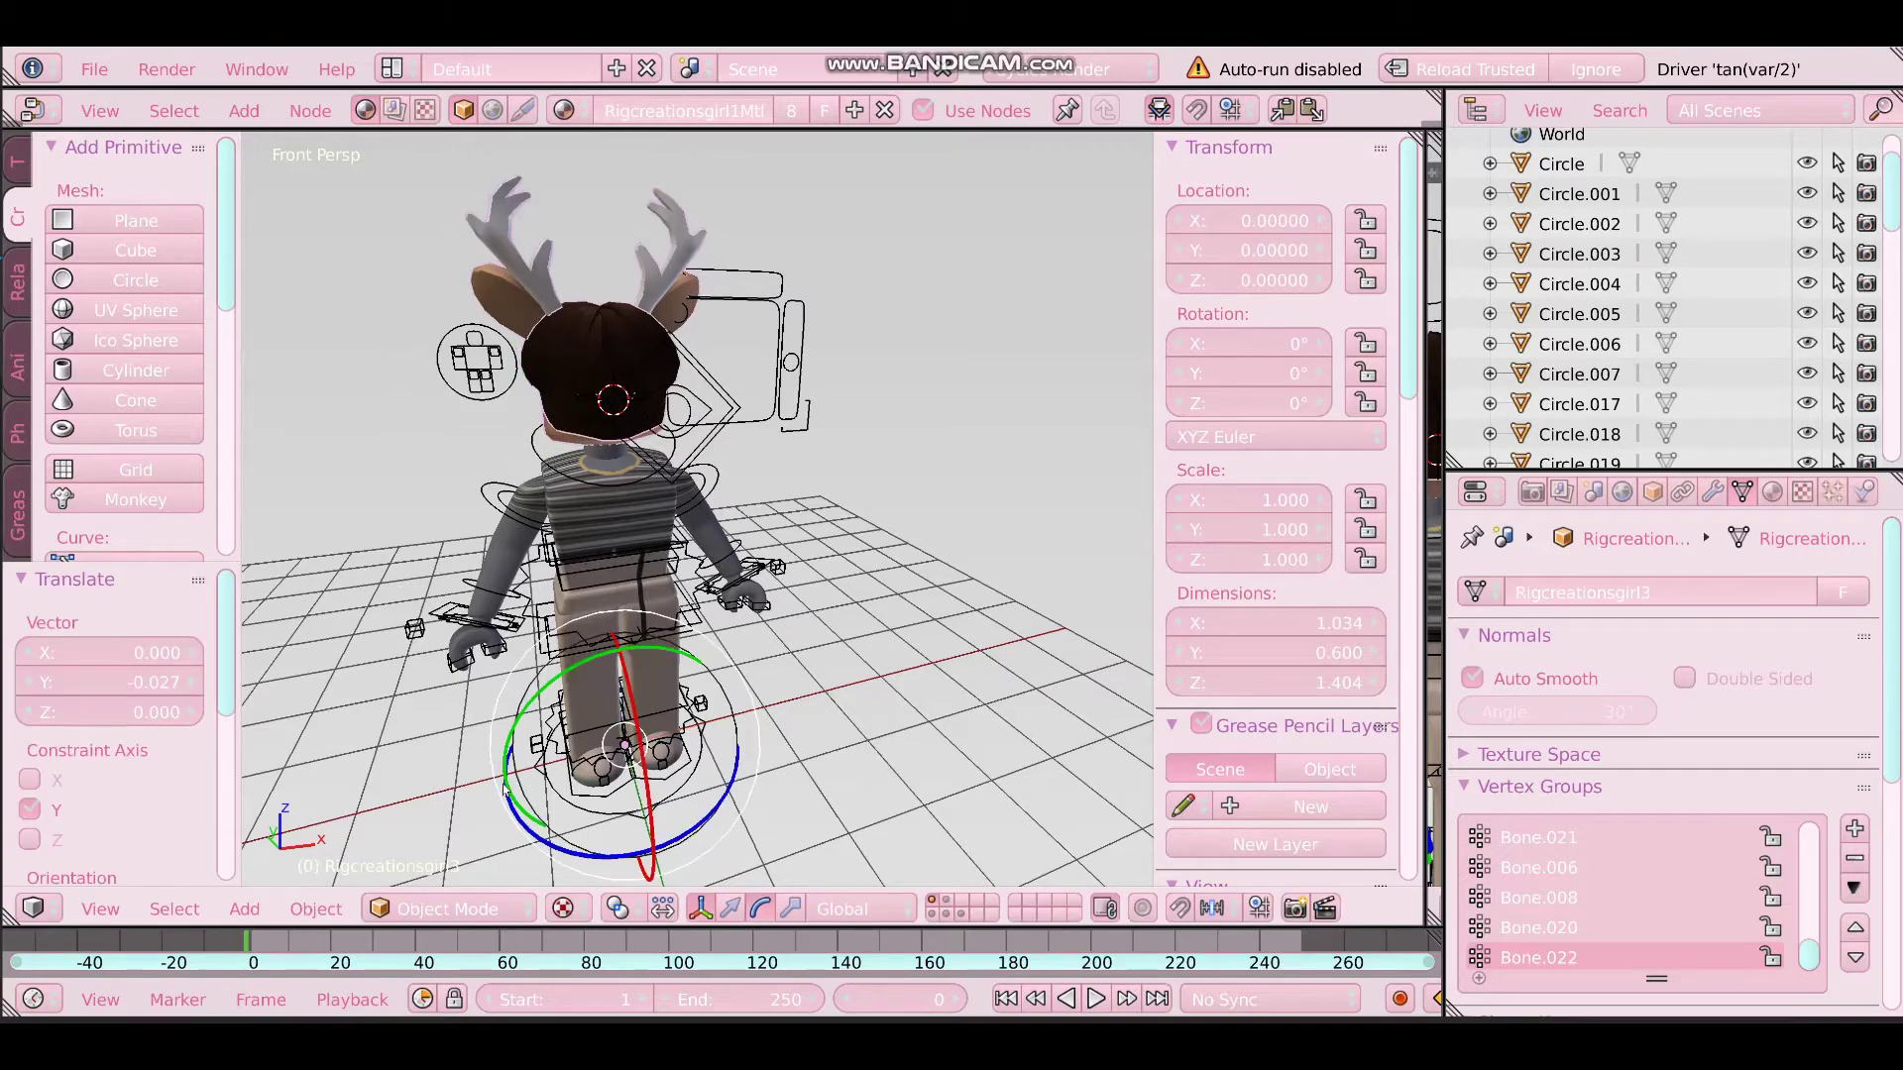
{"action": "left_click_drag", "start_coordinate": [535, 840], "coordinate": [802, 909]}
{"action": "left_click", "coordinate": [799, 905]}
{"action": "mouse_move", "coordinate": [609, 659]}
{"action": "left_mouse_down"}
{"action": "mouse_move", "coordinate": [600, 626]}
{"action": "mouse_move", "coordinate": [606, 662]}
{"action": "left_mouse_up"}
{"action": "left_click", "coordinate": [609, 667]}
{"action": "key", "text": "ctrl+z"}
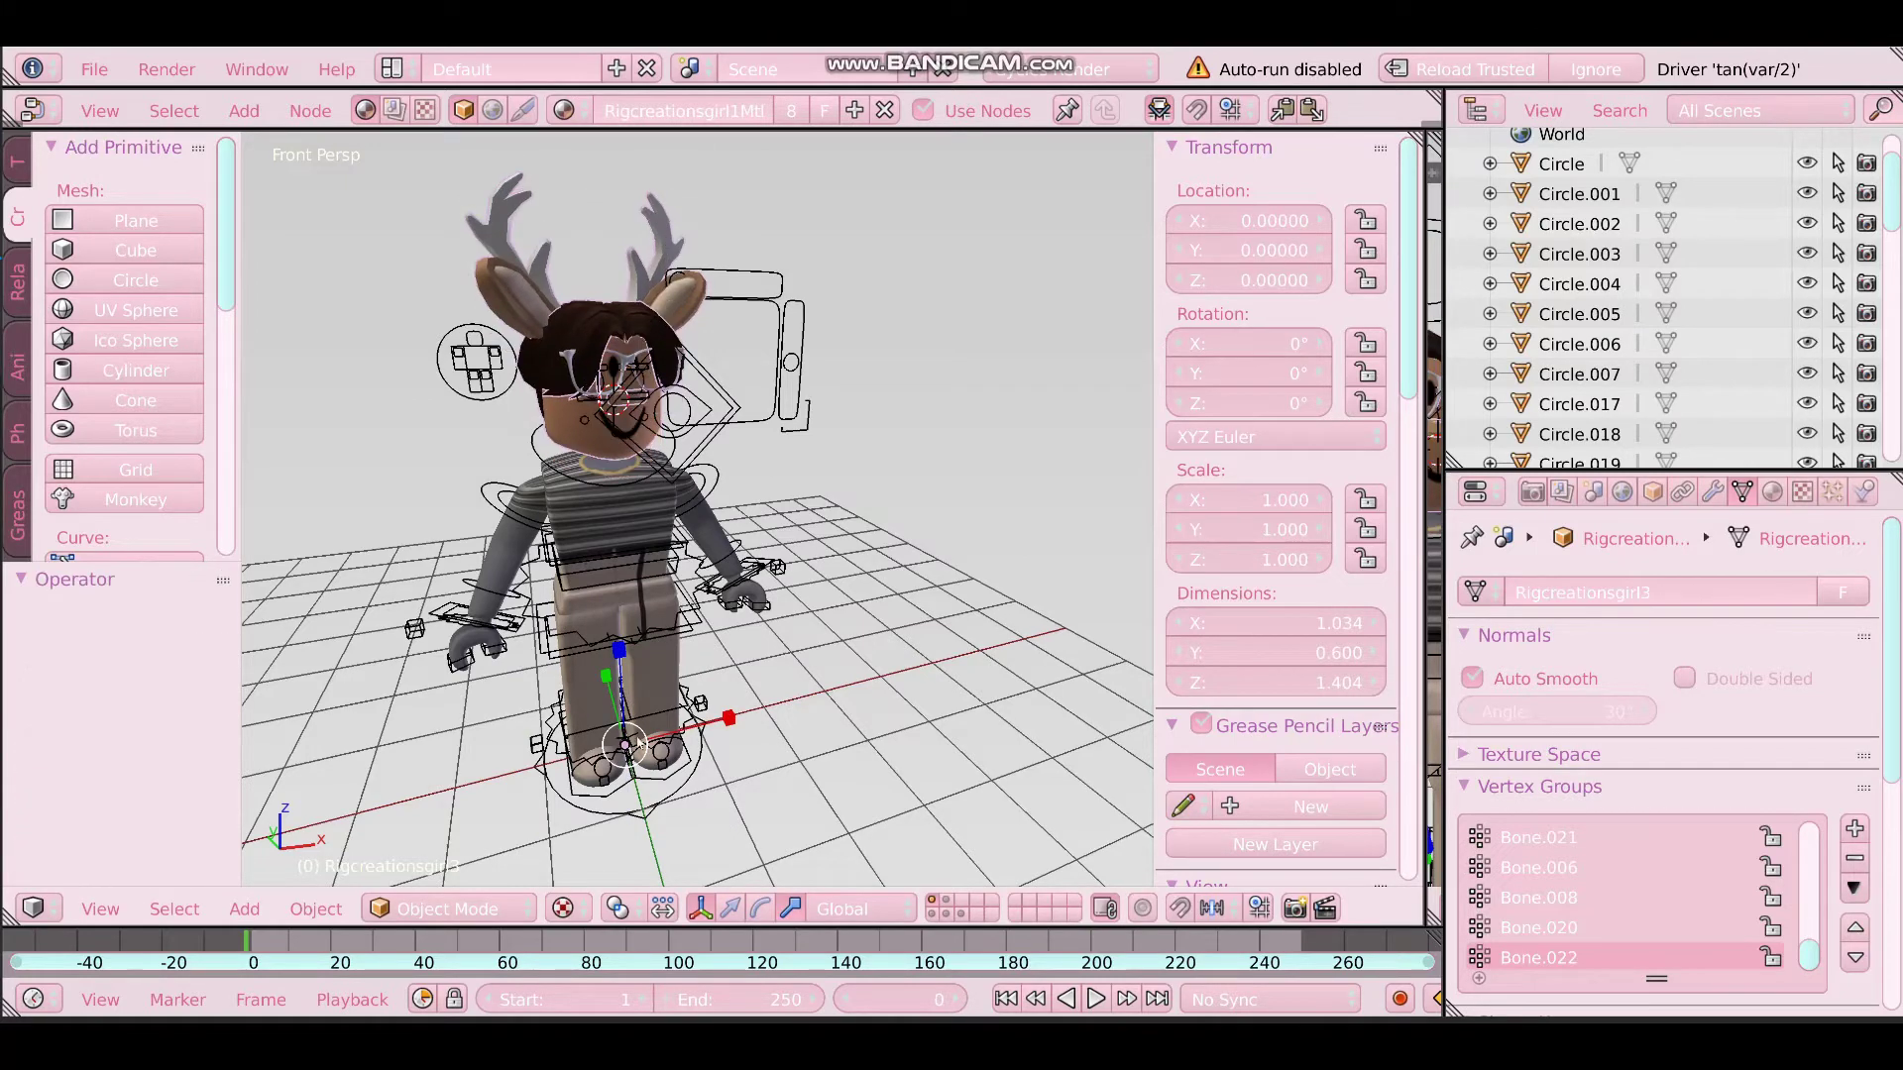
{"action": "key", "text": "ctrl+z"}
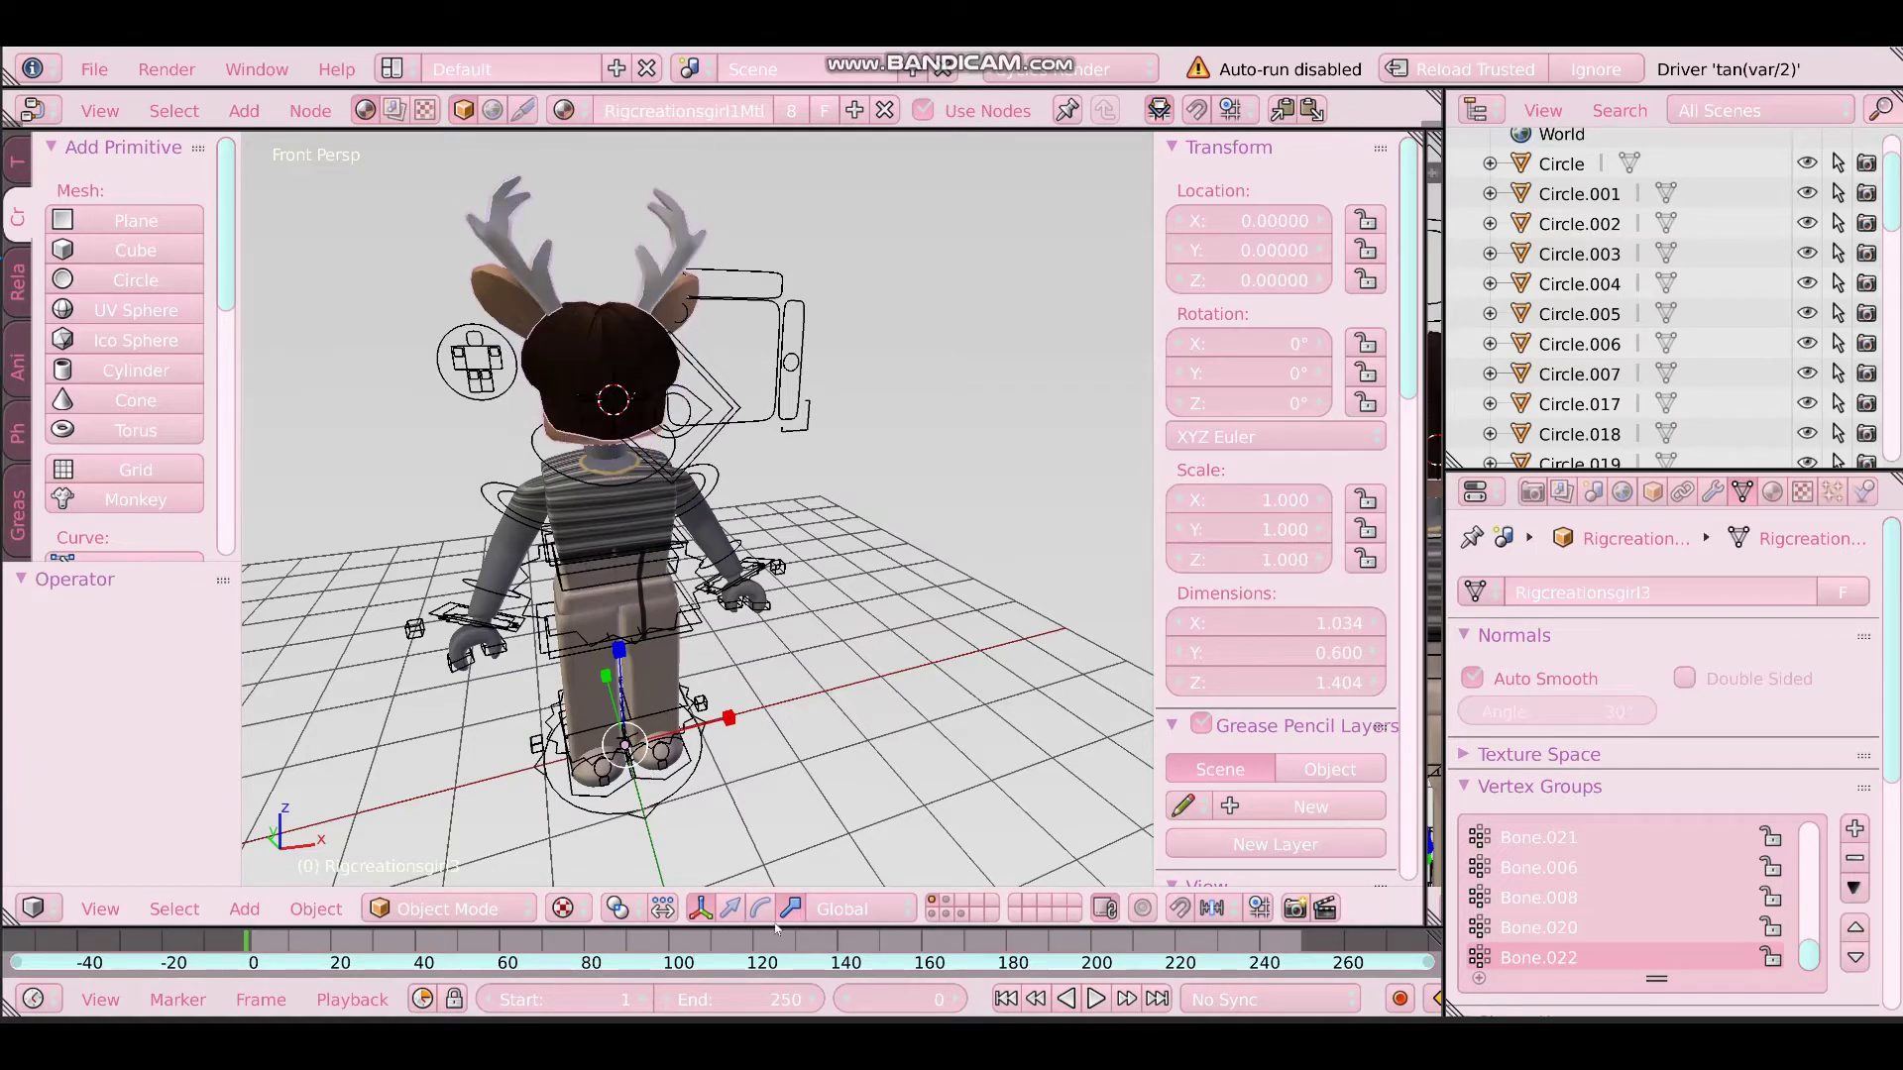
Rotate the imported head 181° around the global Z axis
{"action": "left_click", "coordinate": [732, 909]}
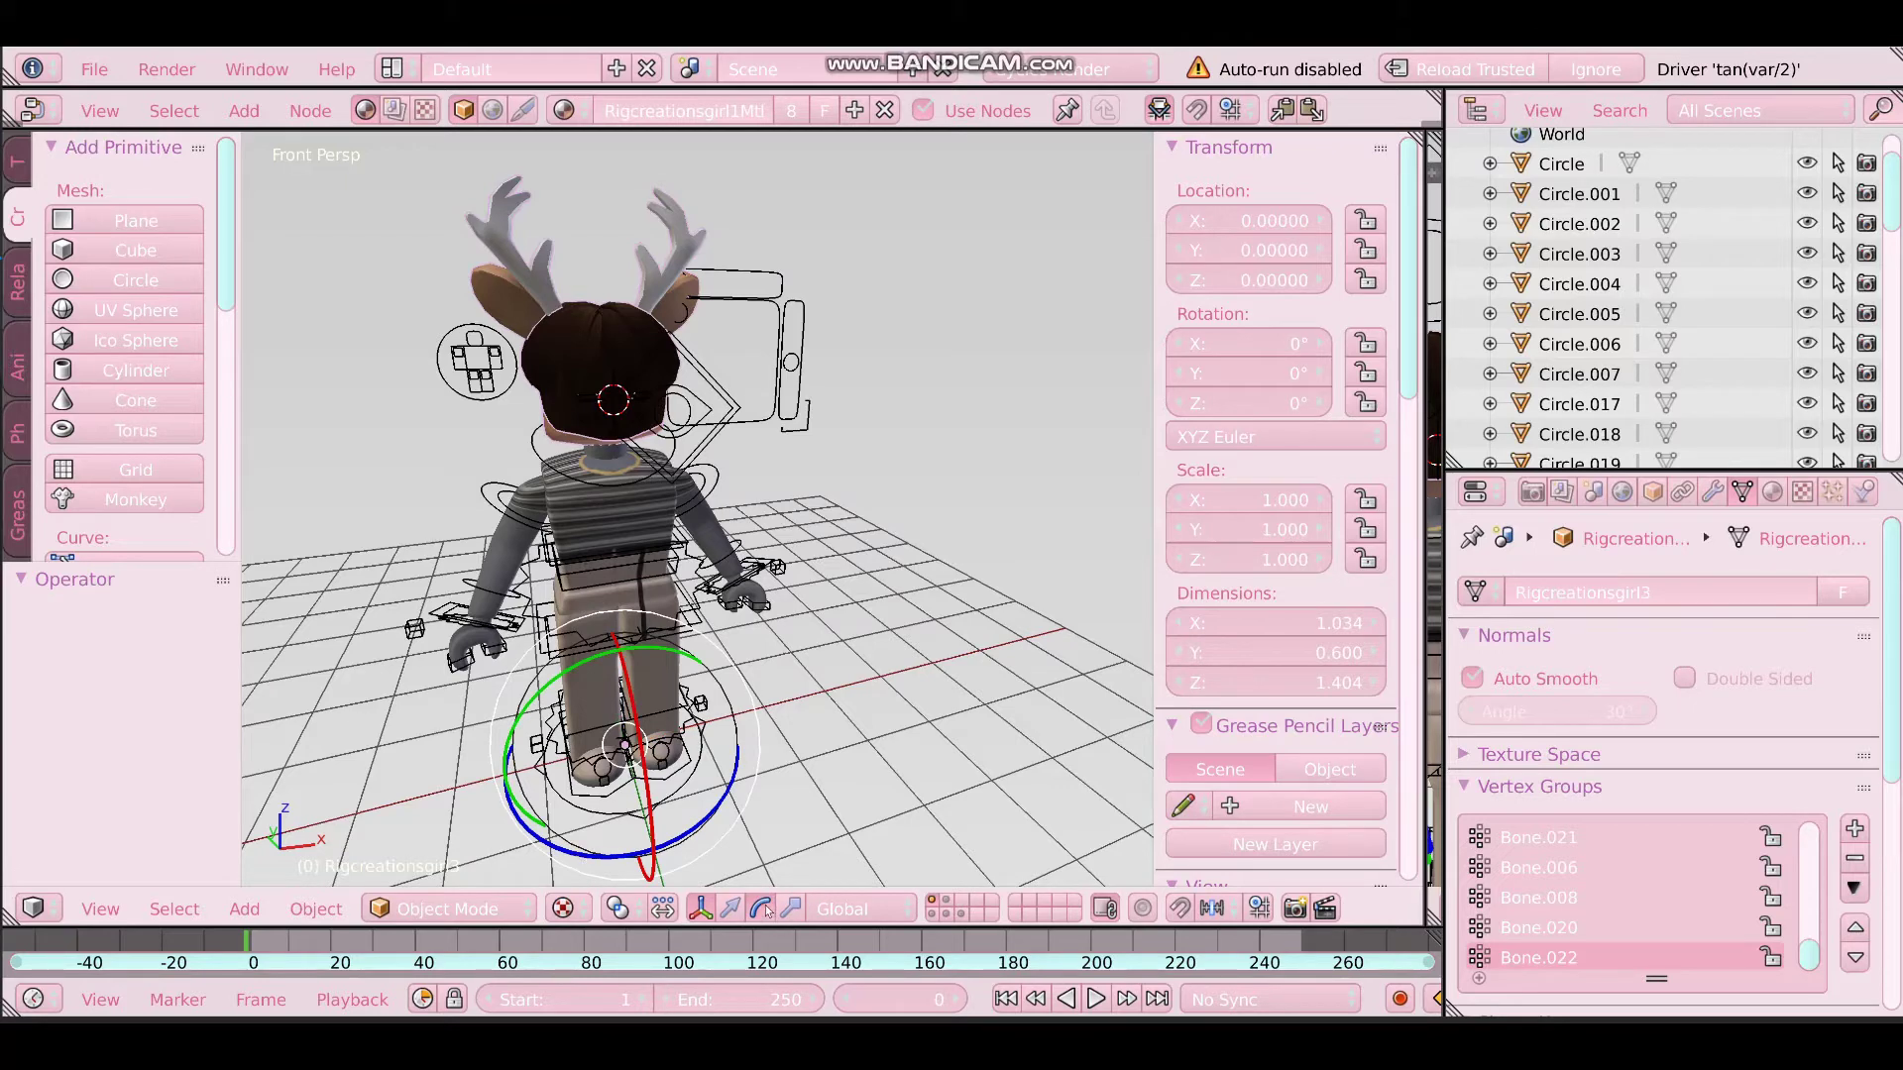
{"action": "left_click_drag", "start_coordinate": [561, 850], "coordinate": [690, 651]}
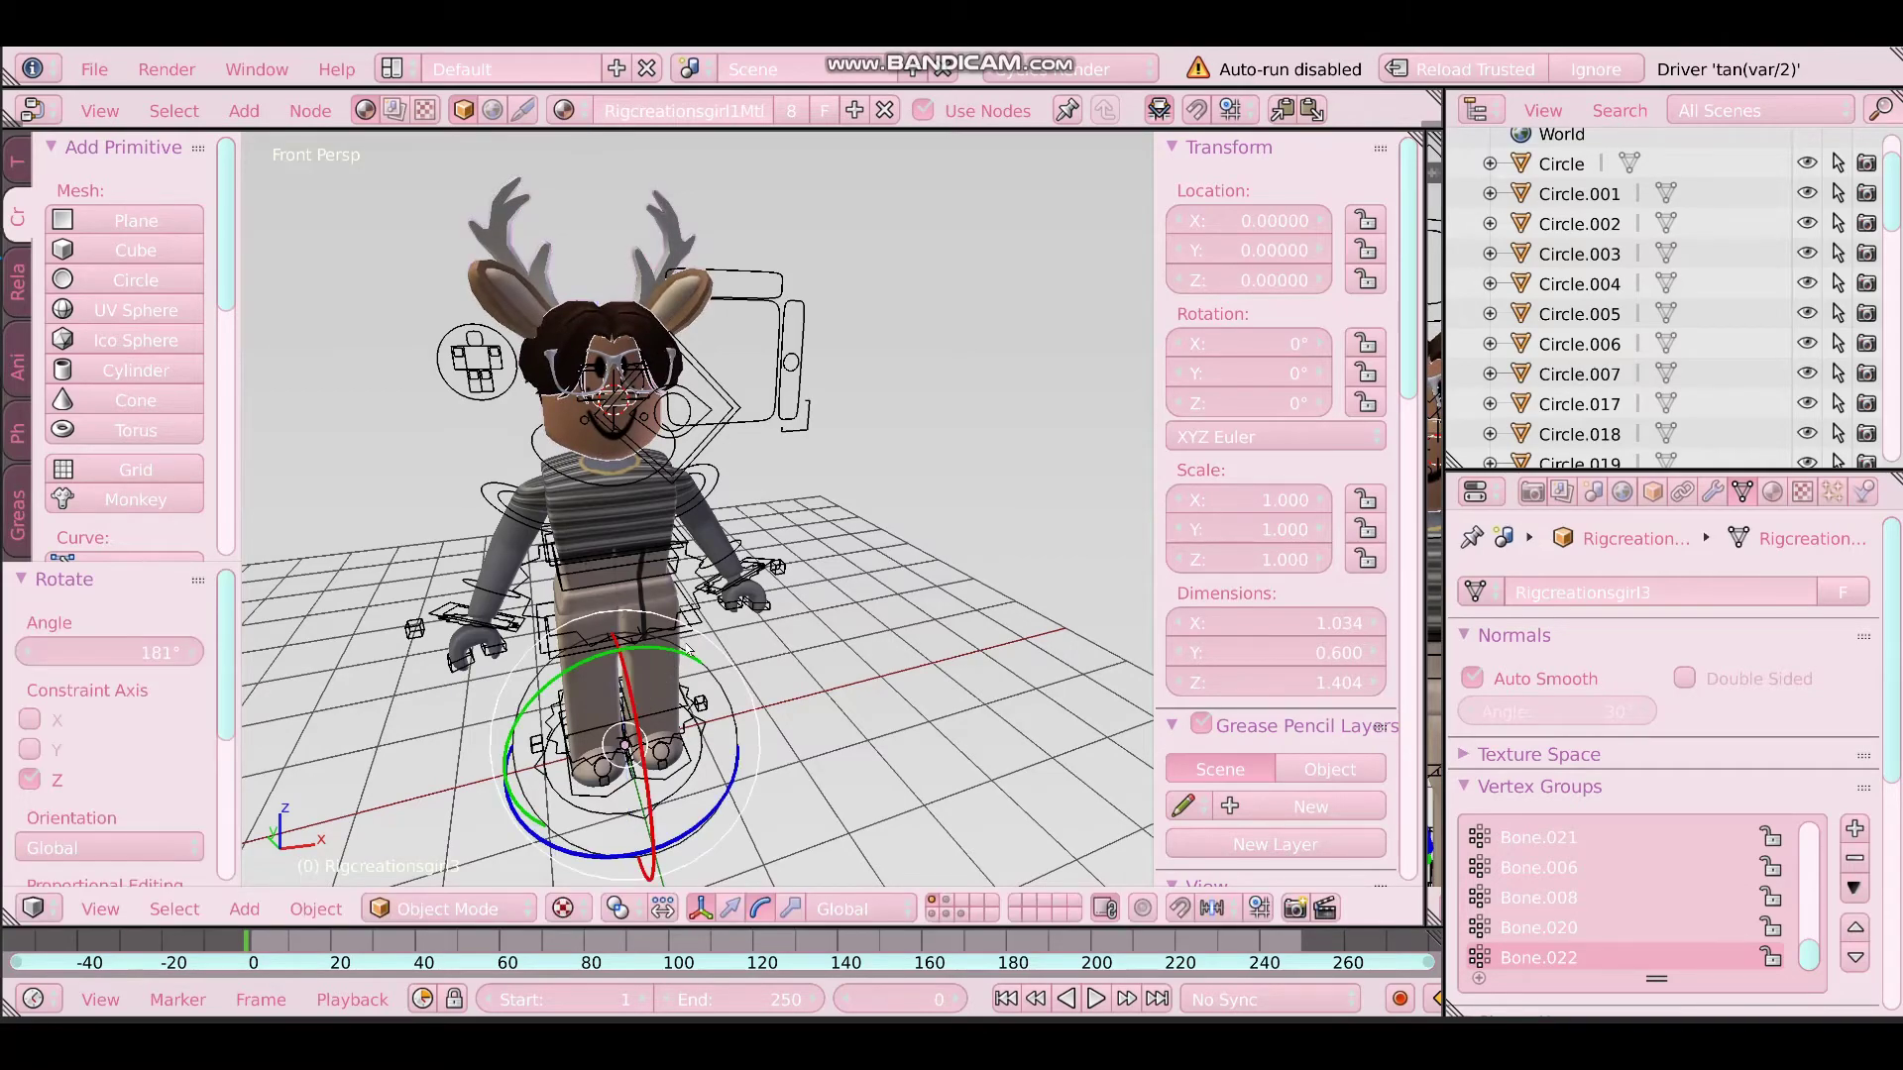
Select the rig's right upper-arm bone in Pose Mode and rotate it to raise the arm forward
{"action": "key", "text": "shift+f"}
{"action": "key", "text": "w"}
{"action": "key", "text": "w"}
{"action": "key", "text": "s"}
{"action": "key", "text": "w"}
{"action": "key", "text": "s"}
{"action": "key", "text": "w"}
{"action": "key", "text": "s"}
{"action": "key", "text": "w"}
{"action": "key", "text": "s"}
{"action": "key", "text": "w"}
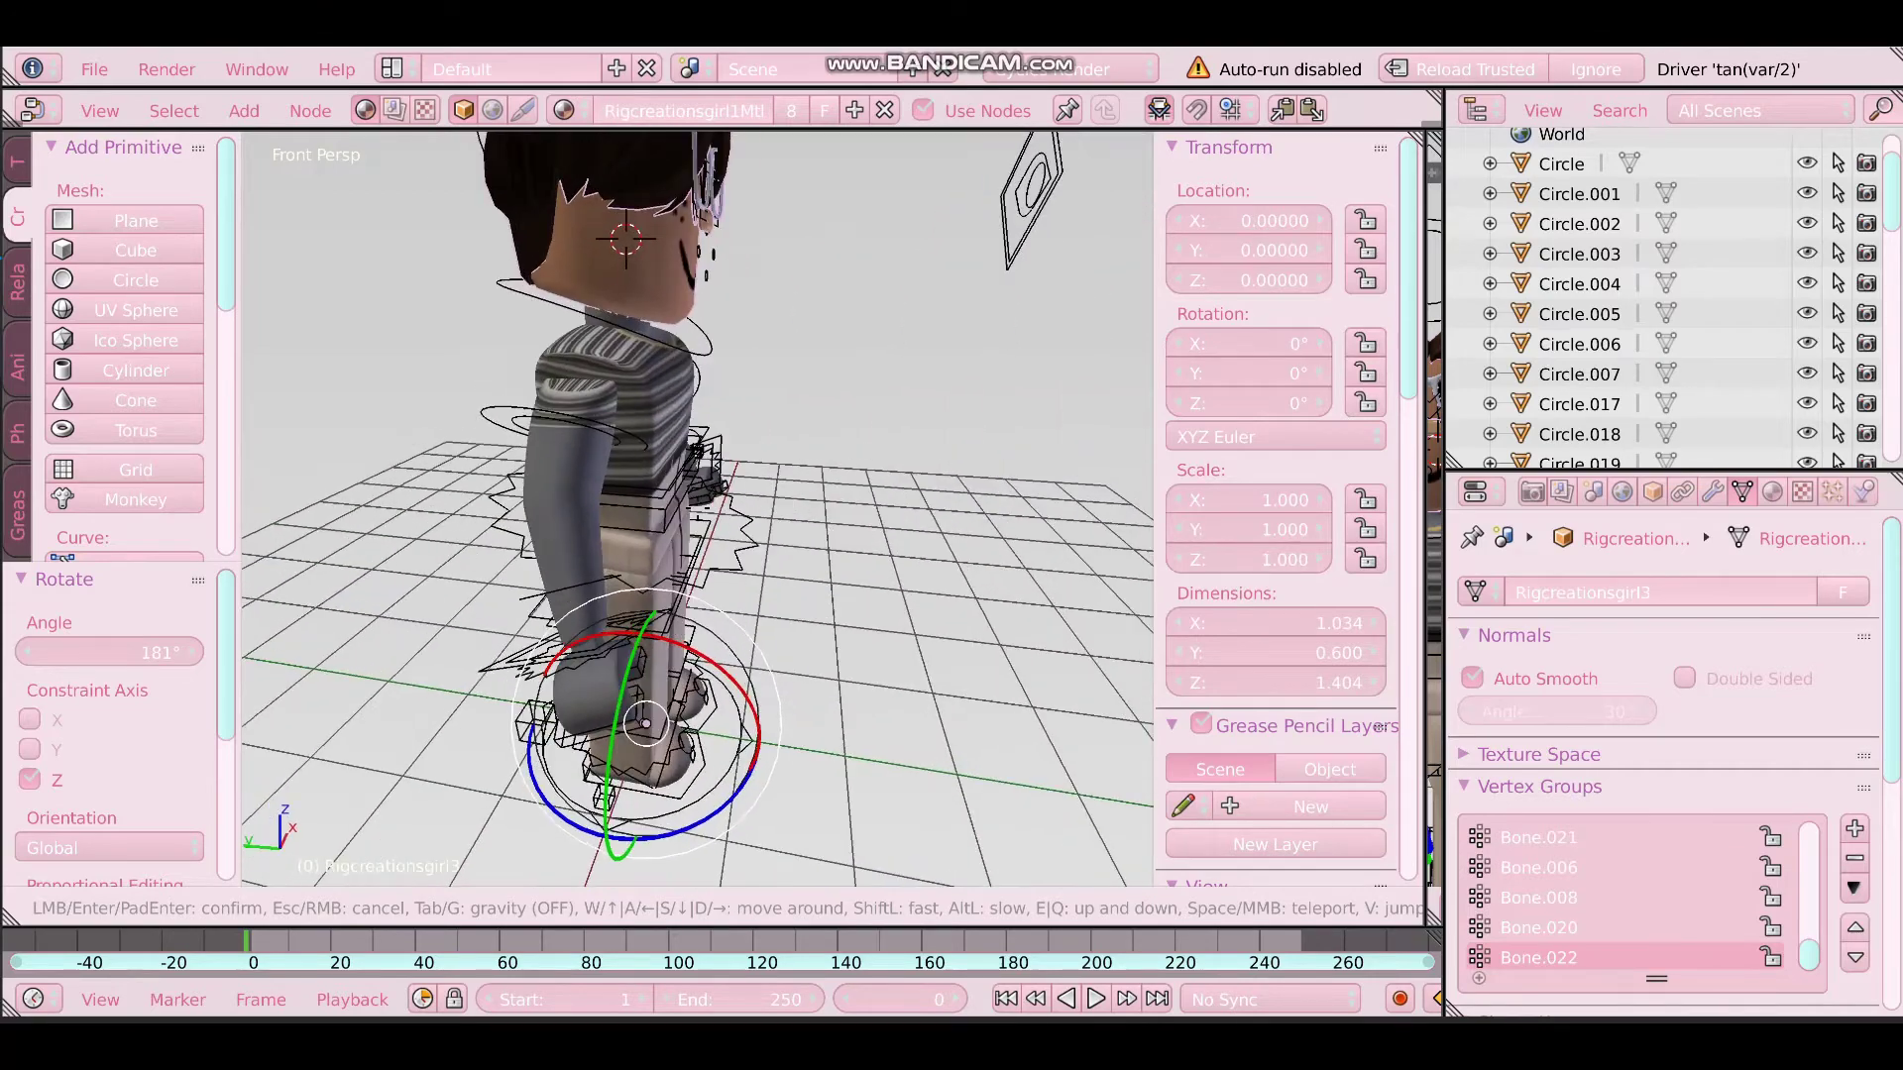
{"action": "key", "text": "d"}
{"action": "left_click", "coordinate": [402, 411]}
{"action": "right_click", "coordinate": [427, 428]}
{"action": "left_click", "coordinate": [437, 424]}
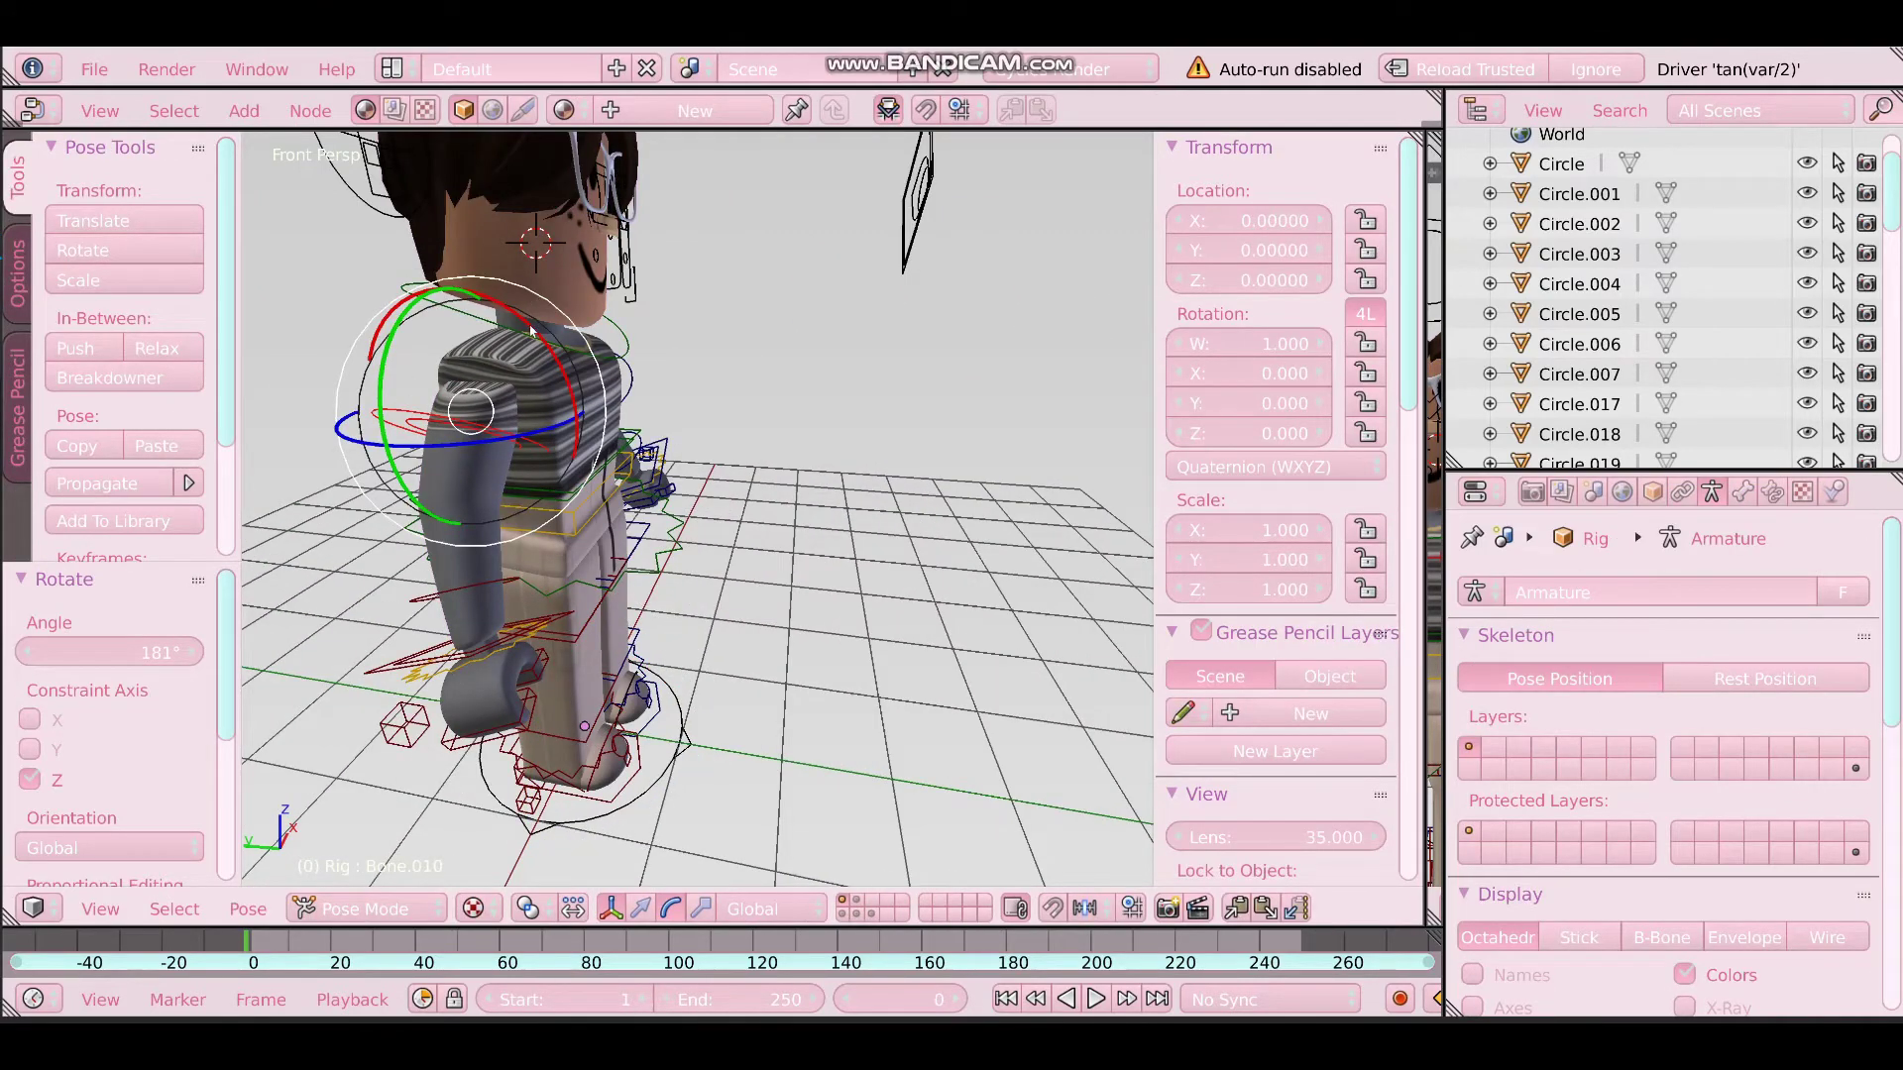
{"action": "left_click_drag", "start_coordinate": [536, 338], "coordinate": [424, 407]}
{"action": "left_click_drag", "start_coordinate": [561, 369], "coordinate": [565, 386]}
Bend the rig's right forearm up in front of the chest, rotating its bone -49.3° around the X axis
{"action": "right_click", "coordinate": [531, 565]}
{"action": "left_click_drag", "start_coordinate": [588, 535], "coordinate": [539, 541]}
{"action": "key", "text": "shift+f"}
{"action": "key", "text": "d"}
{"action": "key", "text": "s"}
{"action": "left_click", "coordinate": [697, 510]}
{"action": "left_click_drag", "start_coordinate": [698, 509], "coordinate": [720, 509]}
{"action": "left_click", "coordinate": [700, 511]}
{"action": "key", "text": "r"}
{"action": "left_click", "coordinate": [713, 511]}
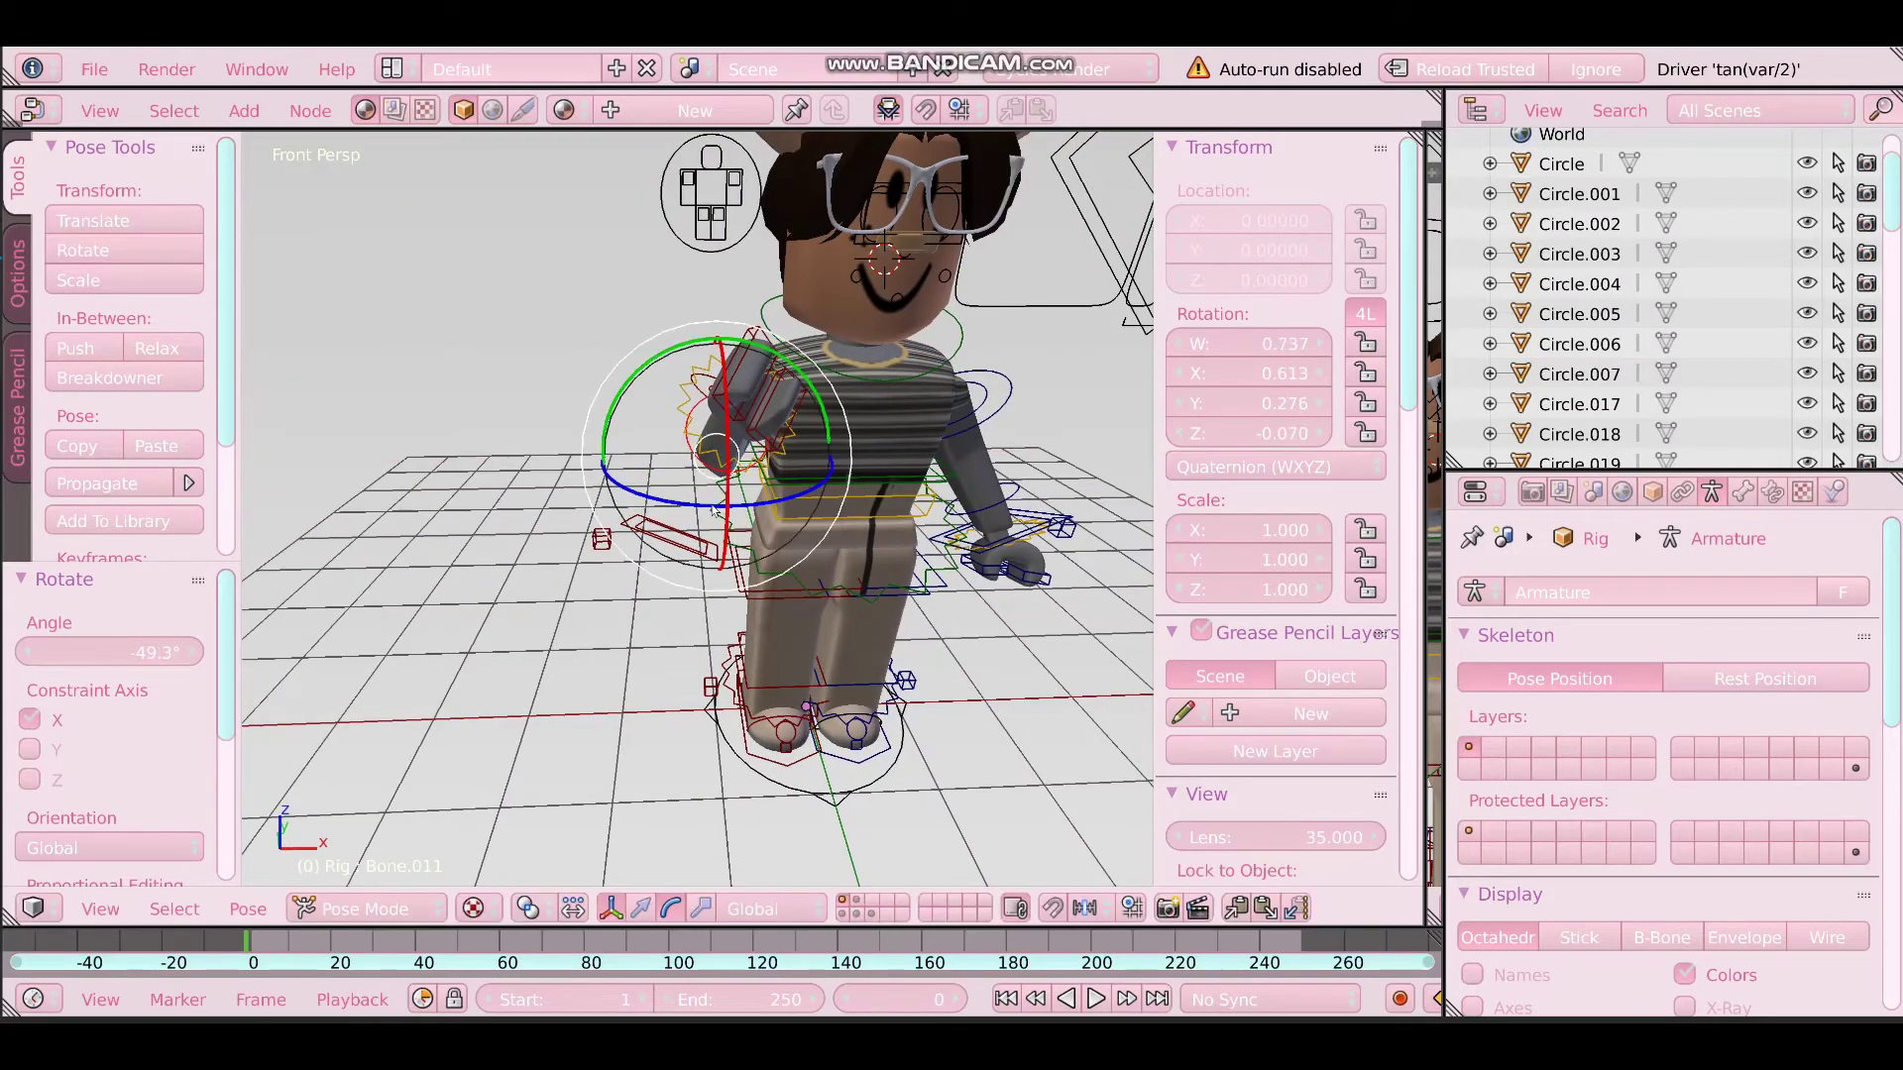
Bend the rig's right knee backward by rotating the lower-leg bone 57.5° around the X axis
{"action": "key", "text": "shift+f"}
{"action": "key", "text": "w"}
{"action": "key", "text": "a"}
{"action": "left_click", "coordinate": [698, 510]}
{"action": "right_click", "coordinate": [692, 534]}
{"action": "left_click_drag", "start_coordinate": [751, 308], "coordinate": [738, 404]}
Select Bone.007 of the rig and rotate it 24.2° around the X axis
{"action": "key", "text": "shift+f"}
{"action": "key", "text": "s"}
{"action": "key", "text": "d"}
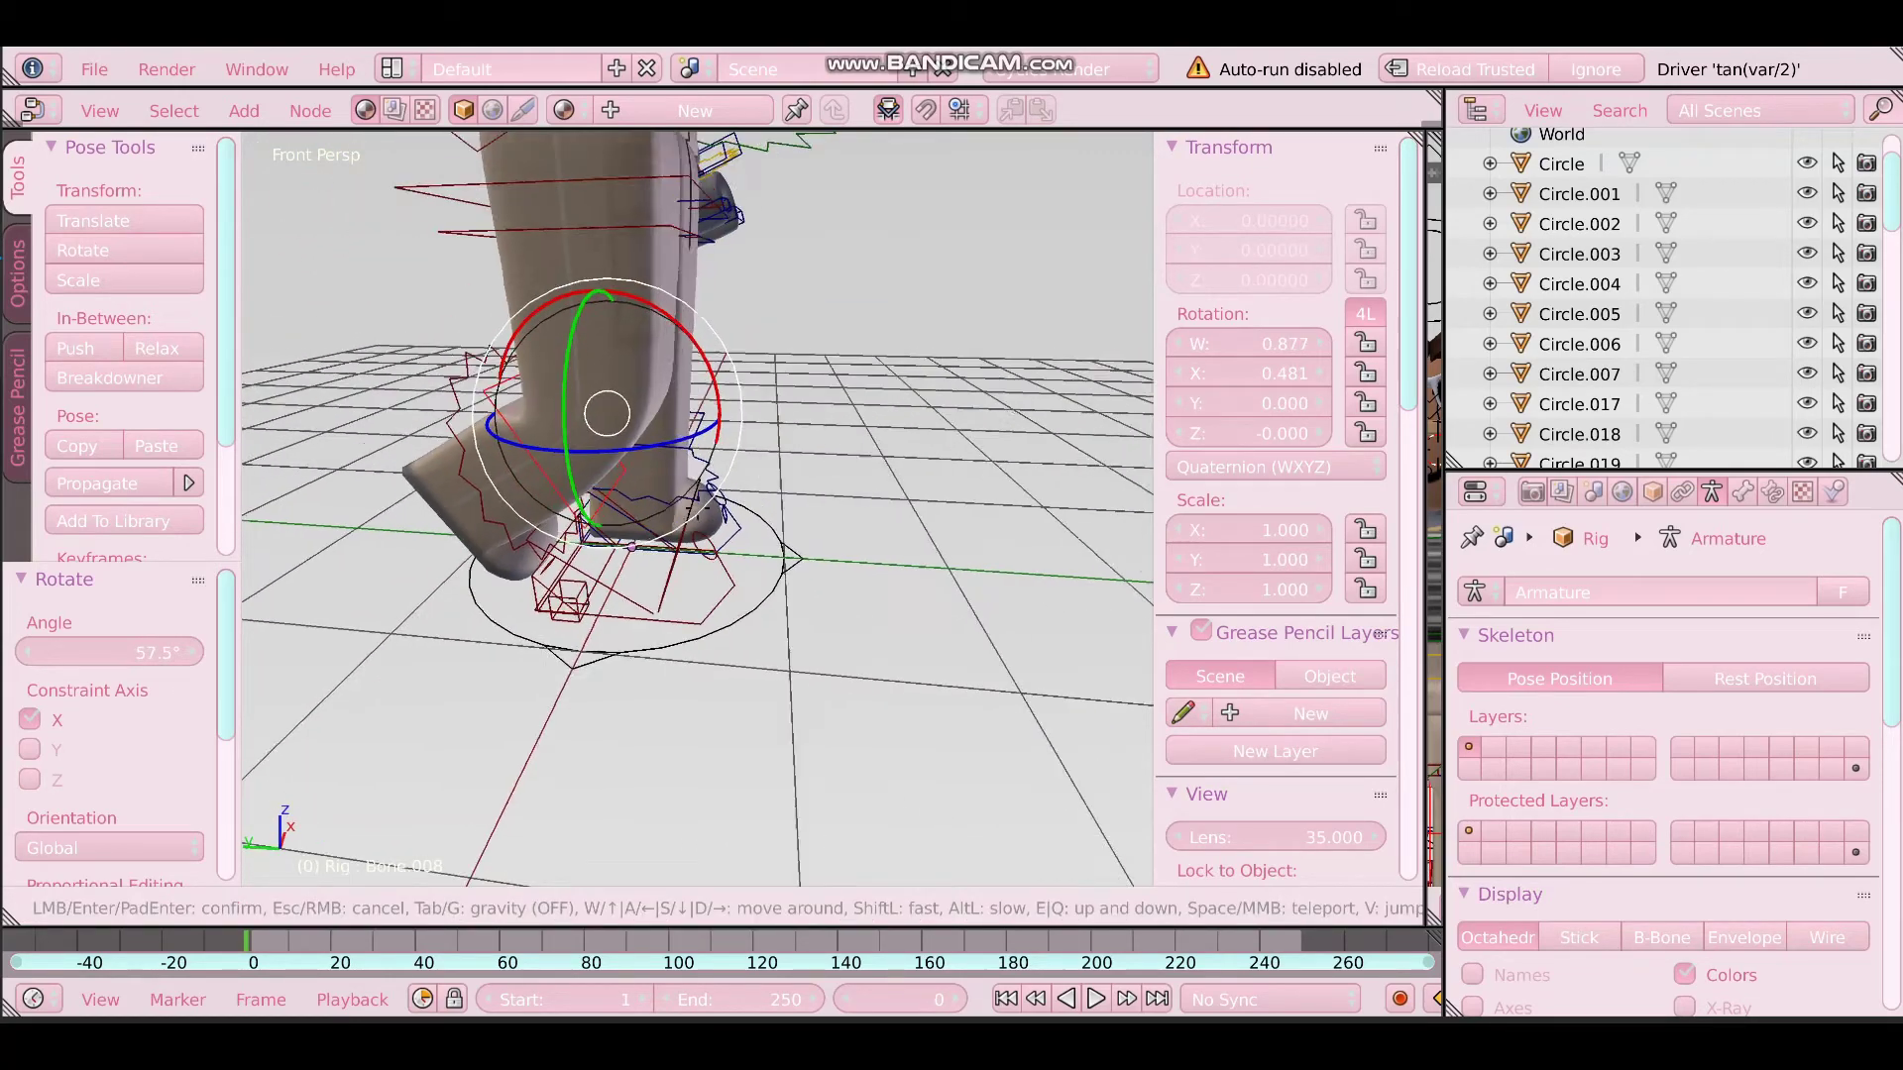
{"action": "key", "text": "w"}
{"action": "left_click", "coordinate": [697, 509]}
{"action": "right_click", "coordinate": [746, 596]}
{"action": "mouse_move", "coordinate": [643, 500]}
{"action": "left_mouse_down"}
{"action": "mouse_move", "coordinate": [670, 481]}
{"action": "mouse_move", "coordinate": [644, 570]}
{"action": "mouse_move", "coordinate": [630, 535]}
{"action": "left_mouse_up"}
{"action": "left_click", "coordinate": [671, 480]}
Select the avatar head in Object Mode and rotate it 3.83° around the Y axis
{"action": "key", "text": "shift+f"}
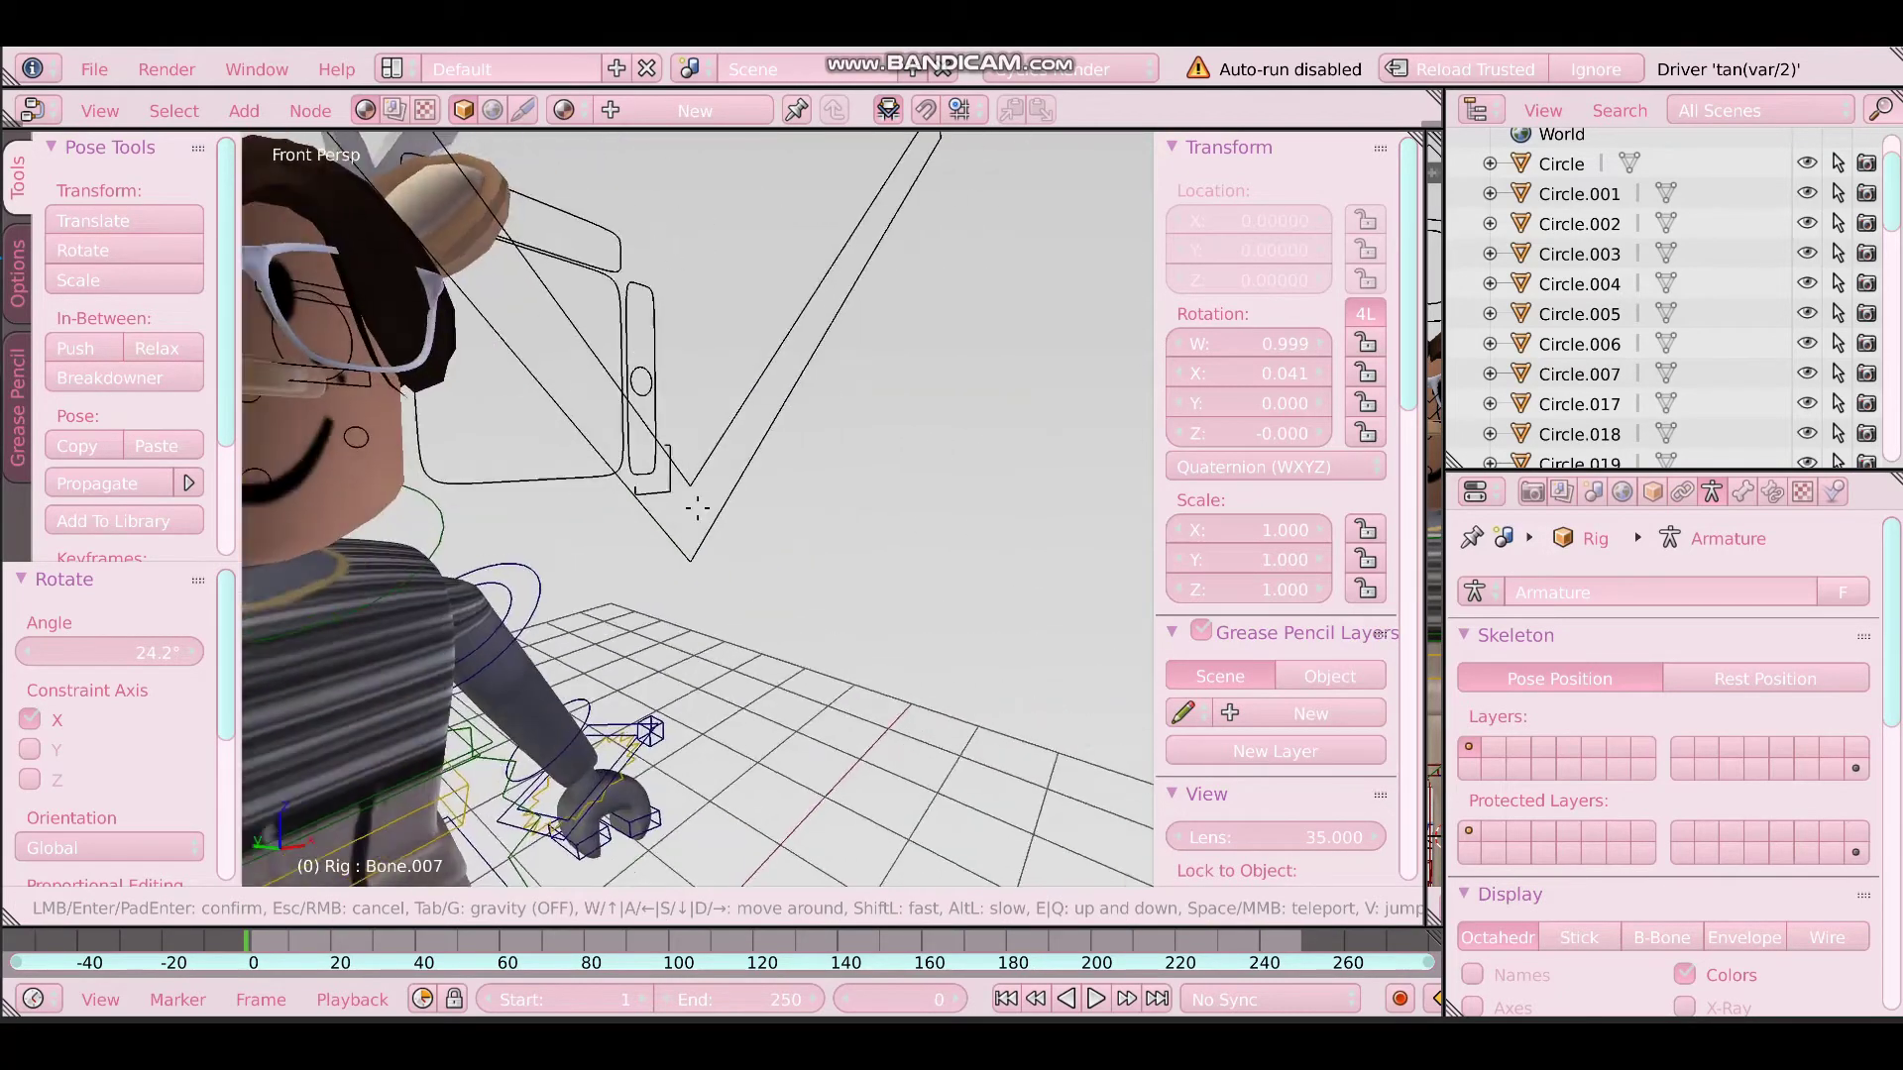
{"action": "key", "text": "s"}
{"action": "left_click", "coordinate": [698, 508]}
{"action": "right_click", "coordinate": [648, 348]}
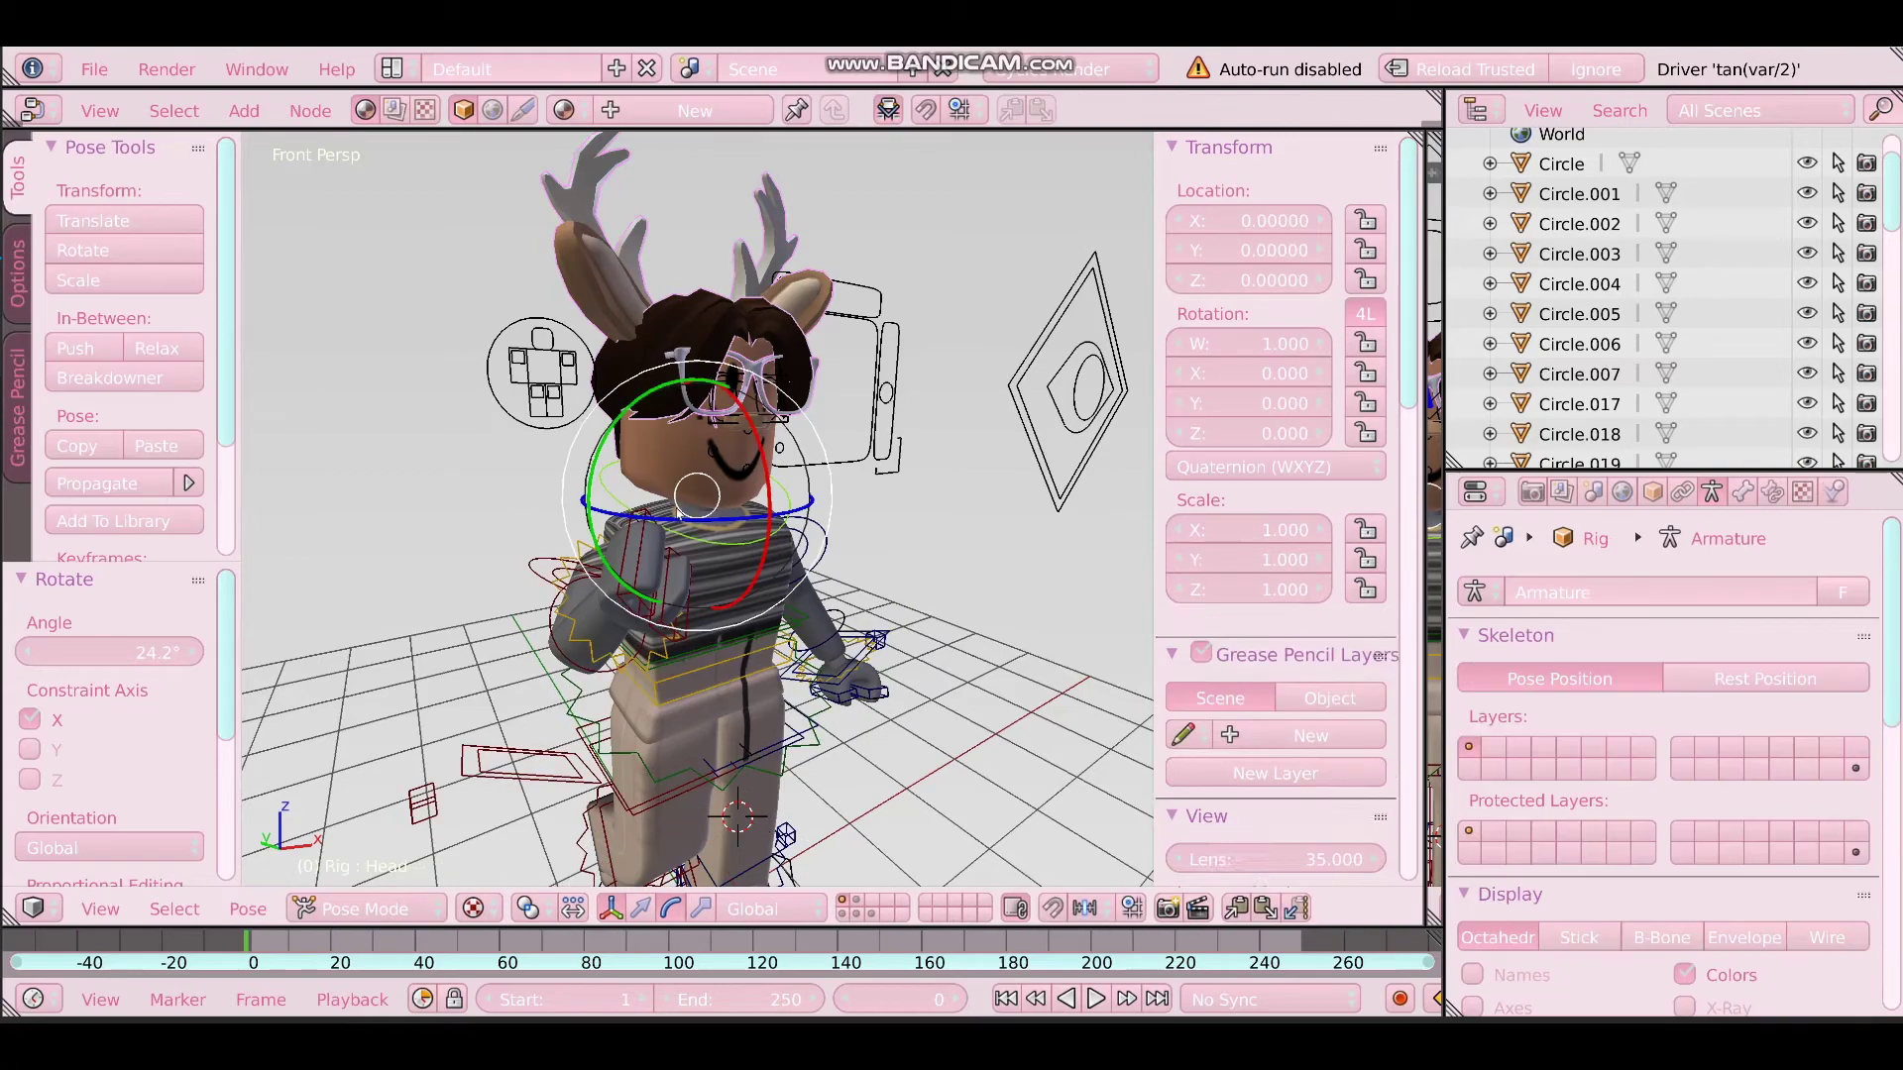
{"action": "right_click", "coordinate": [710, 357]}
{"action": "left_click_drag", "start_coordinate": [674, 834], "coordinate": [681, 831]}
Move the avatar head -0.159 along the X axis to line it up with the rig's neck
{"action": "key", "text": "shift+f"}
{"action": "key", "text": "d"}
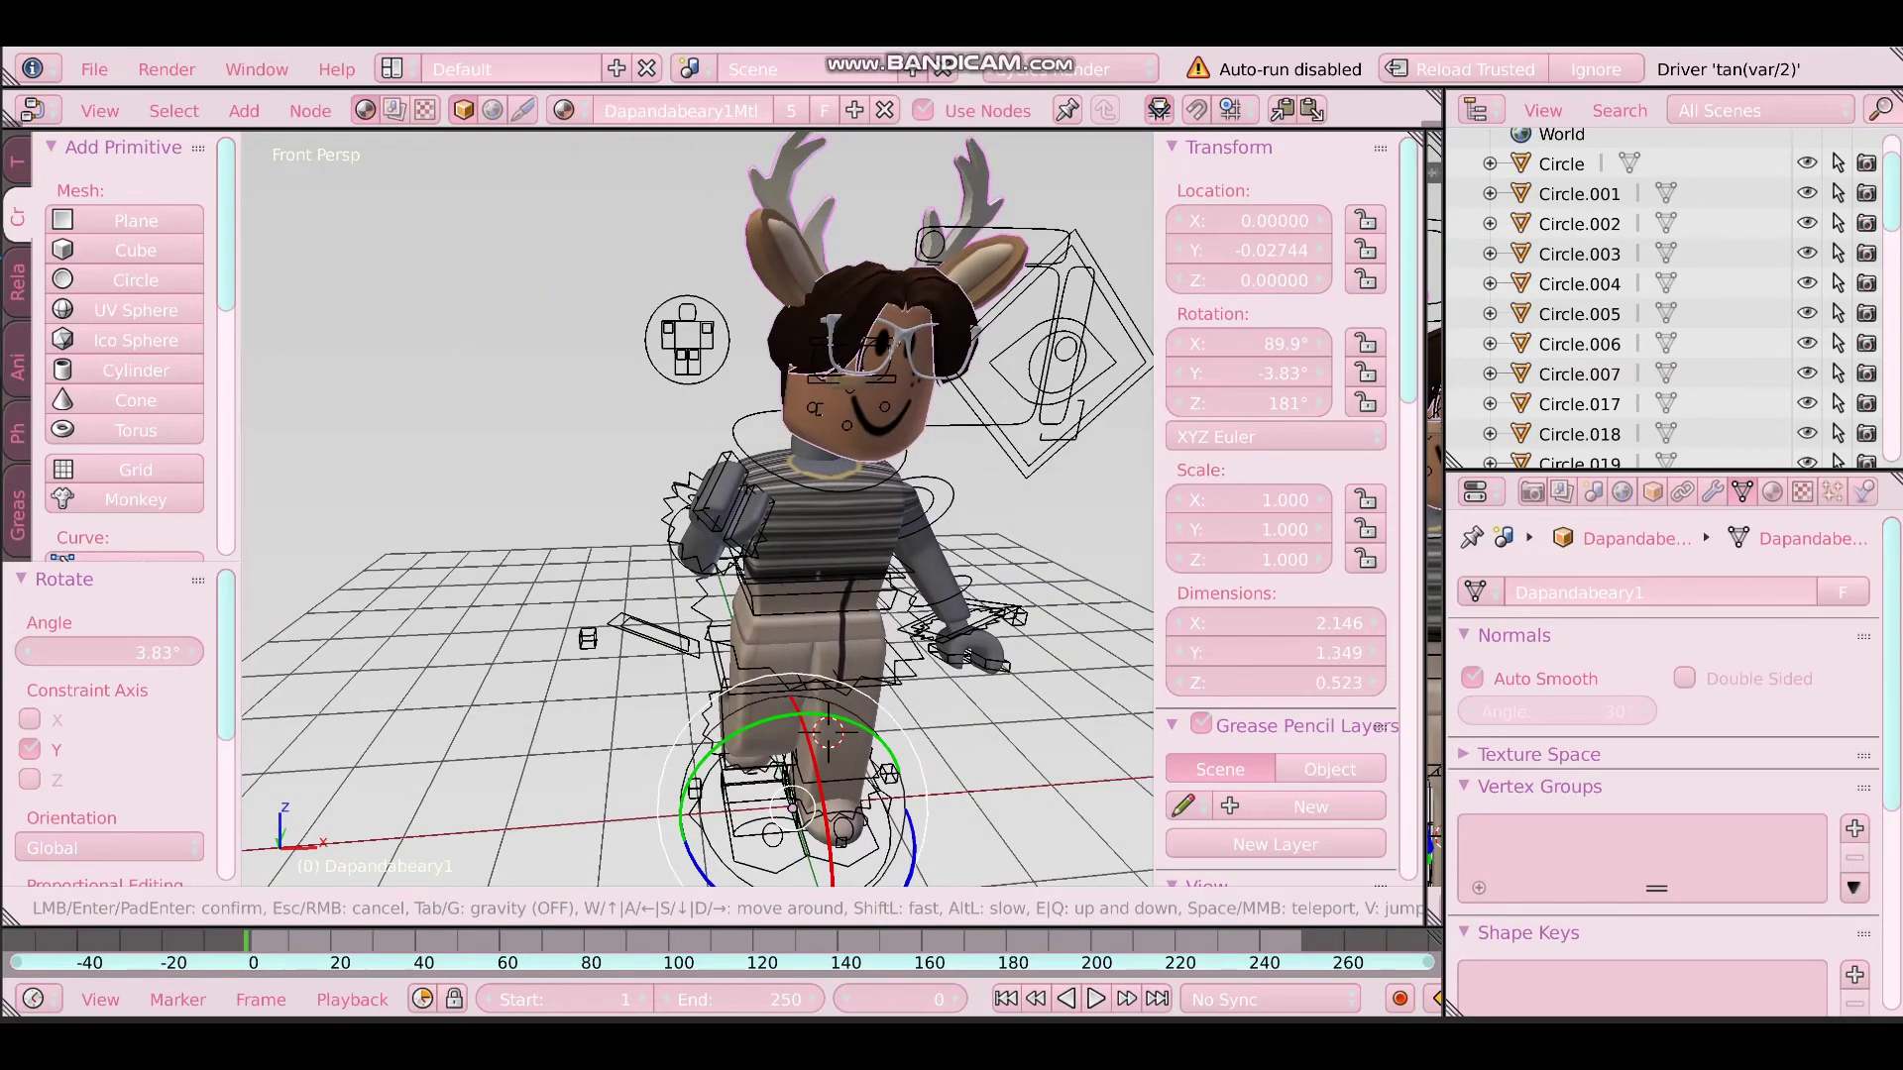
{"action": "key", "text": "s"}
{"action": "left_click", "coordinate": [697, 508]}
{"action": "left_click", "coordinate": [731, 905]}
{"action": "left_click_drag", "start_coordinate": [862, 766], "coordinate": [842, 767]}
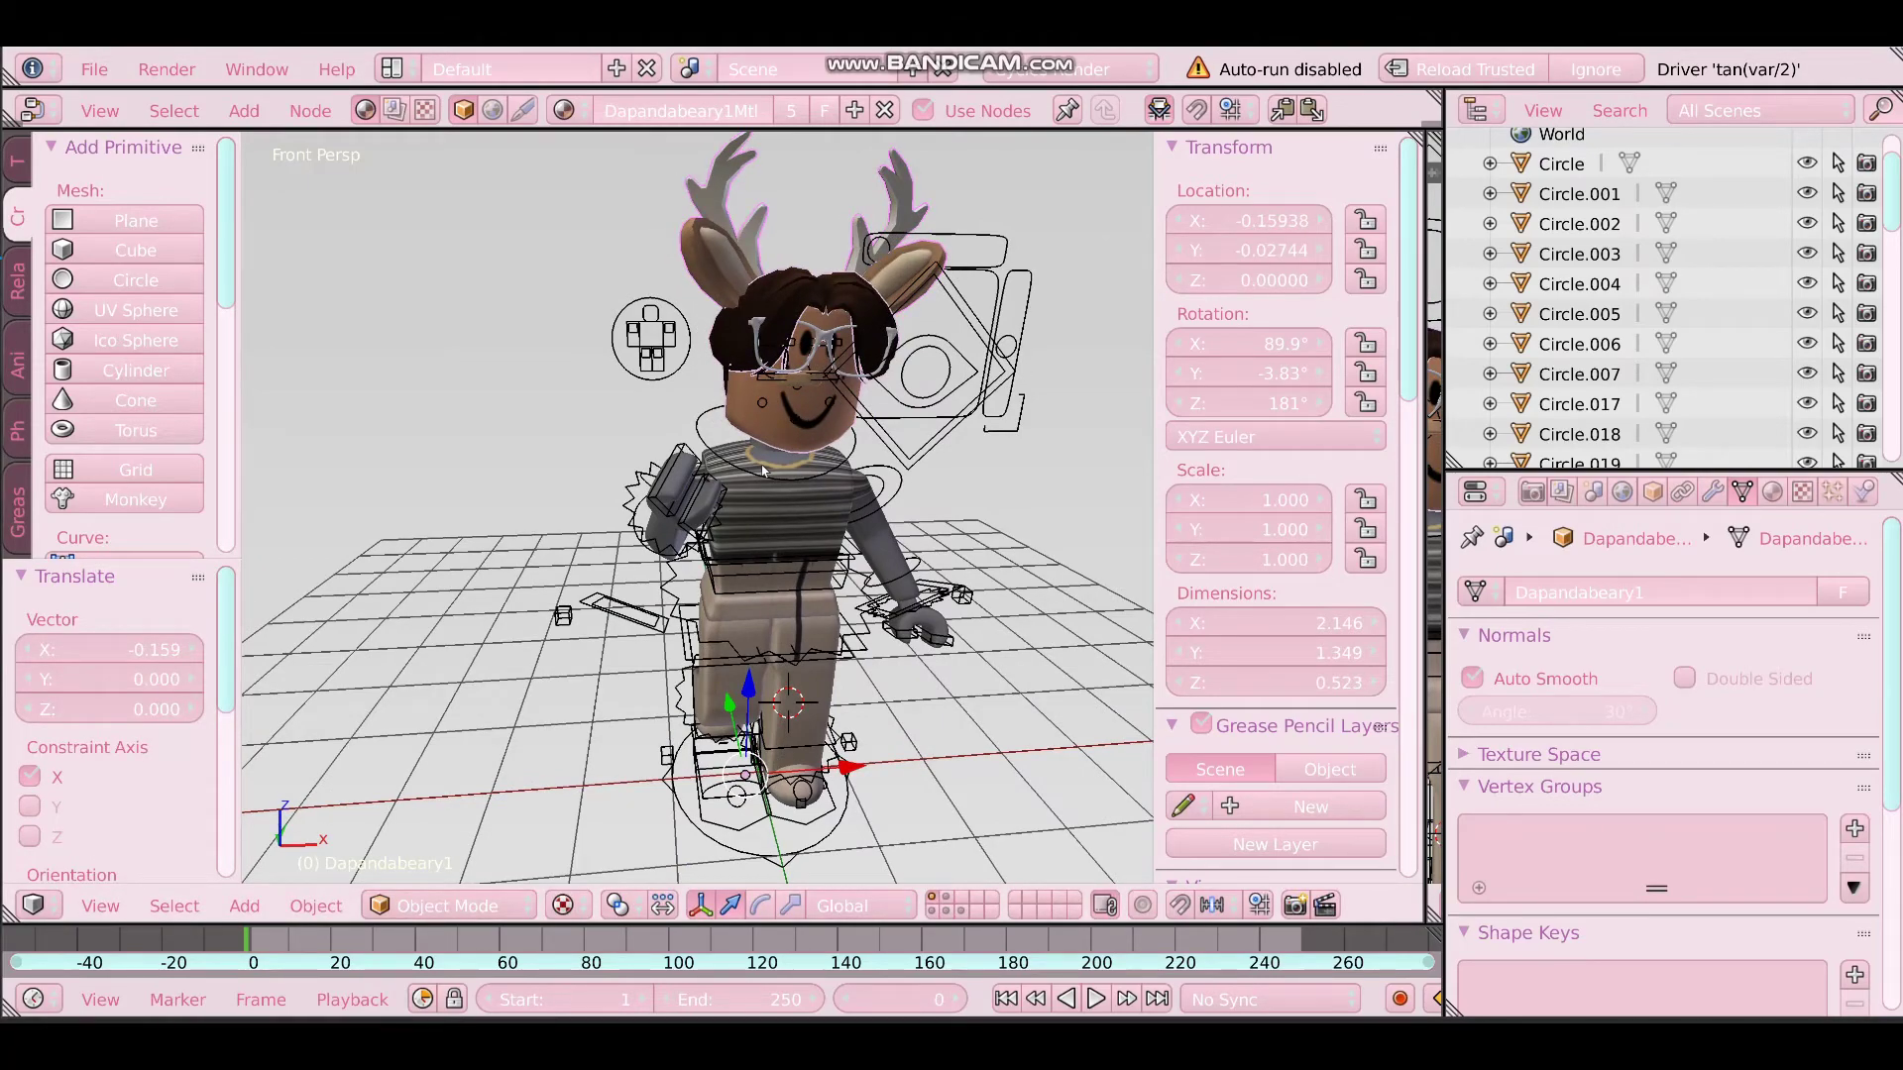
Fine-tune the avatar head's placement over the neck along X, ending at an X location of about -0.241
{"action": "key", "text": "shift+f"}
{"action": "key", "text": "w"}
{"action": "key", "text": "s"}
{"action": "left_click", "coordinate": [698, 509]}
{"action": "left_click_drag", "start_coordinate": [779, 771], "coordinate": [774, 772]}
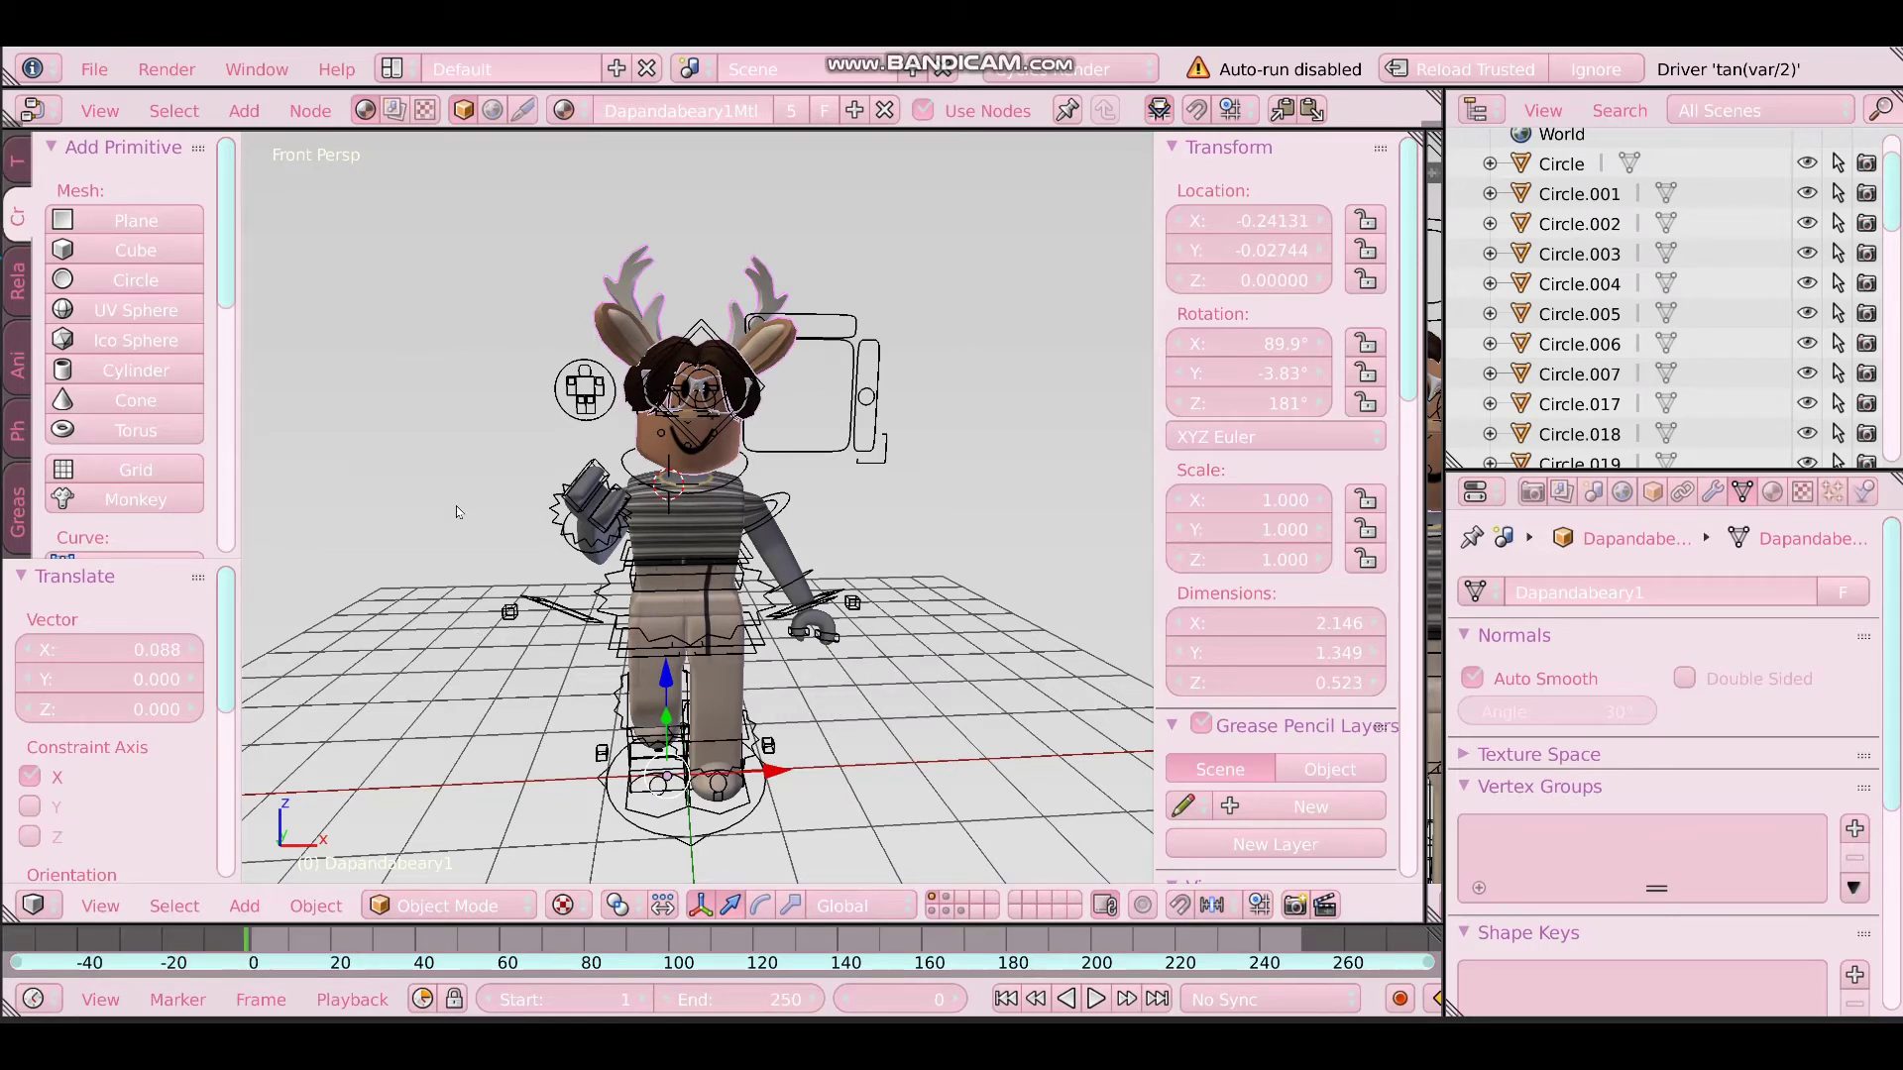
Add a camera at the 3D cursor, beside the character's raised hand
{"action": "right_click", "coordinate": [625, 535]}
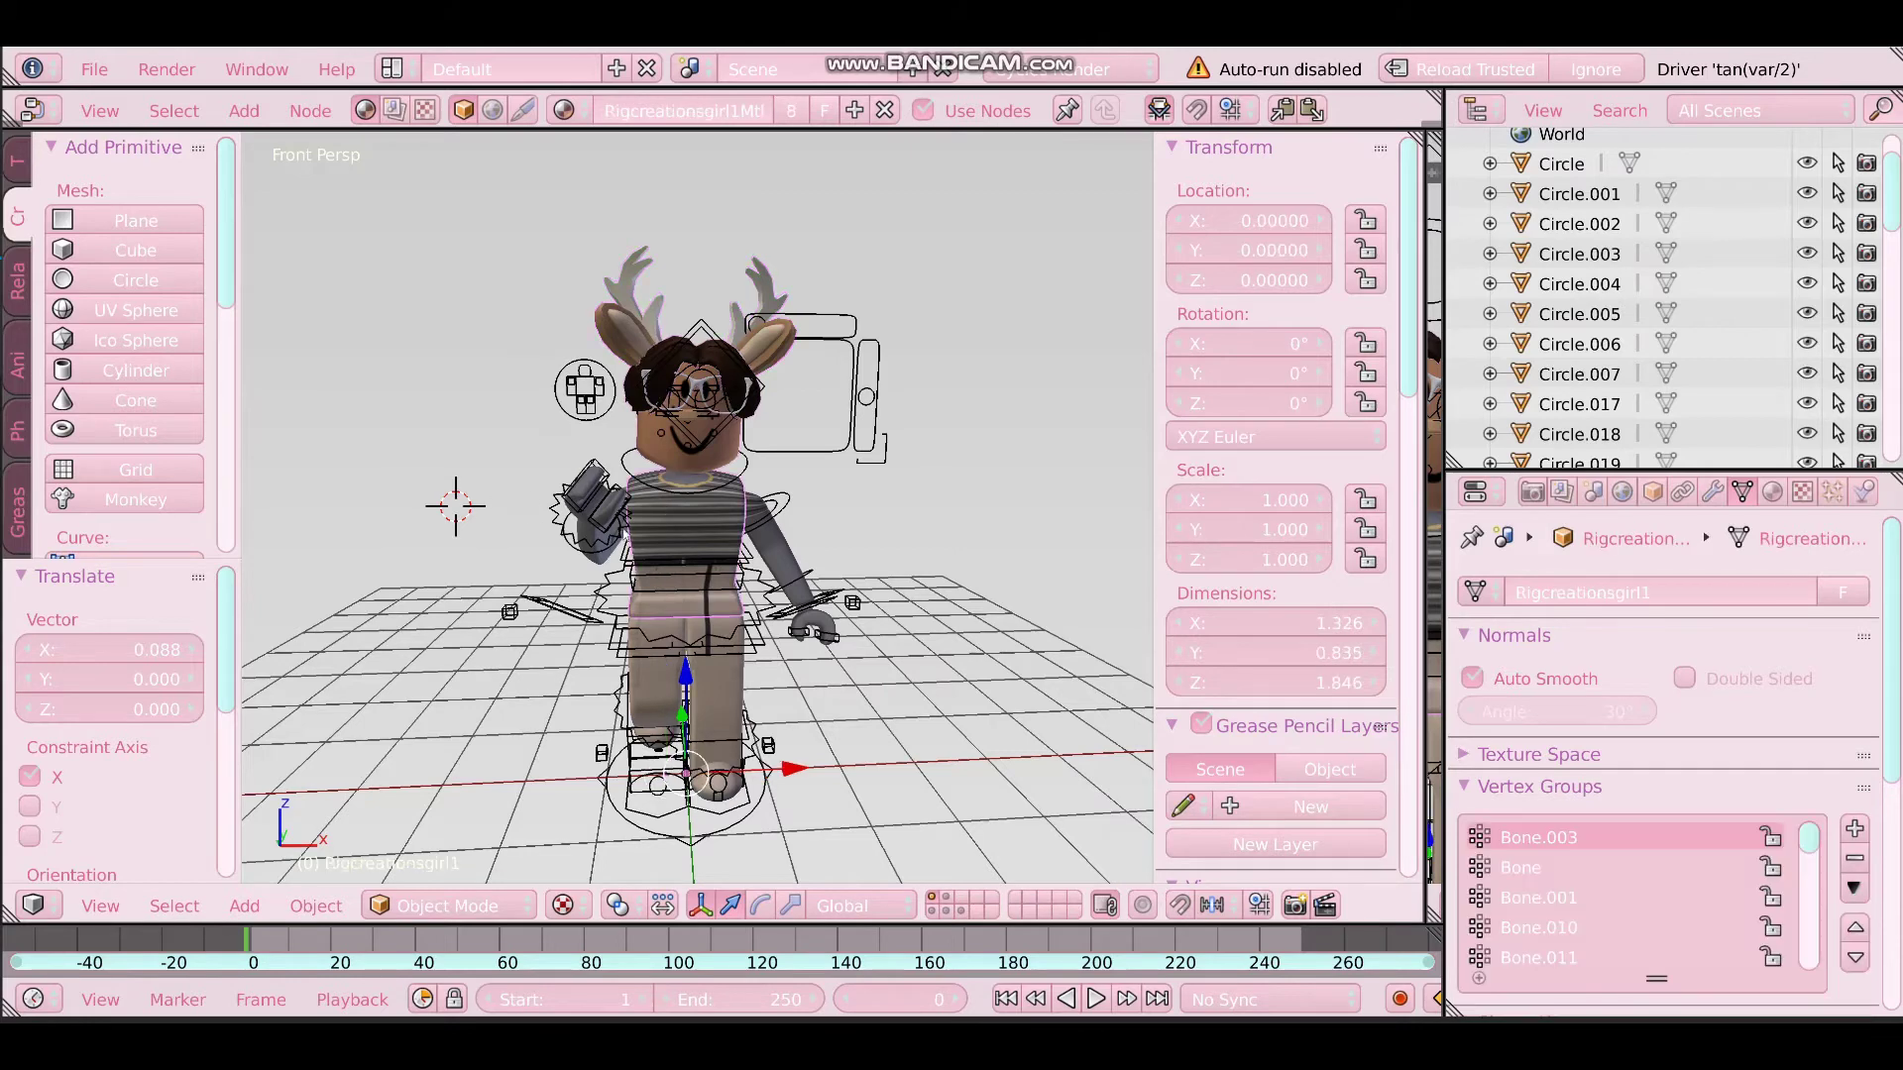
{"action": "right_click", "coordinate": [561, 543]}
{"action": "right_click", "coordinate": [640, 545]}
{"action": "key", "text": "shift+a"}
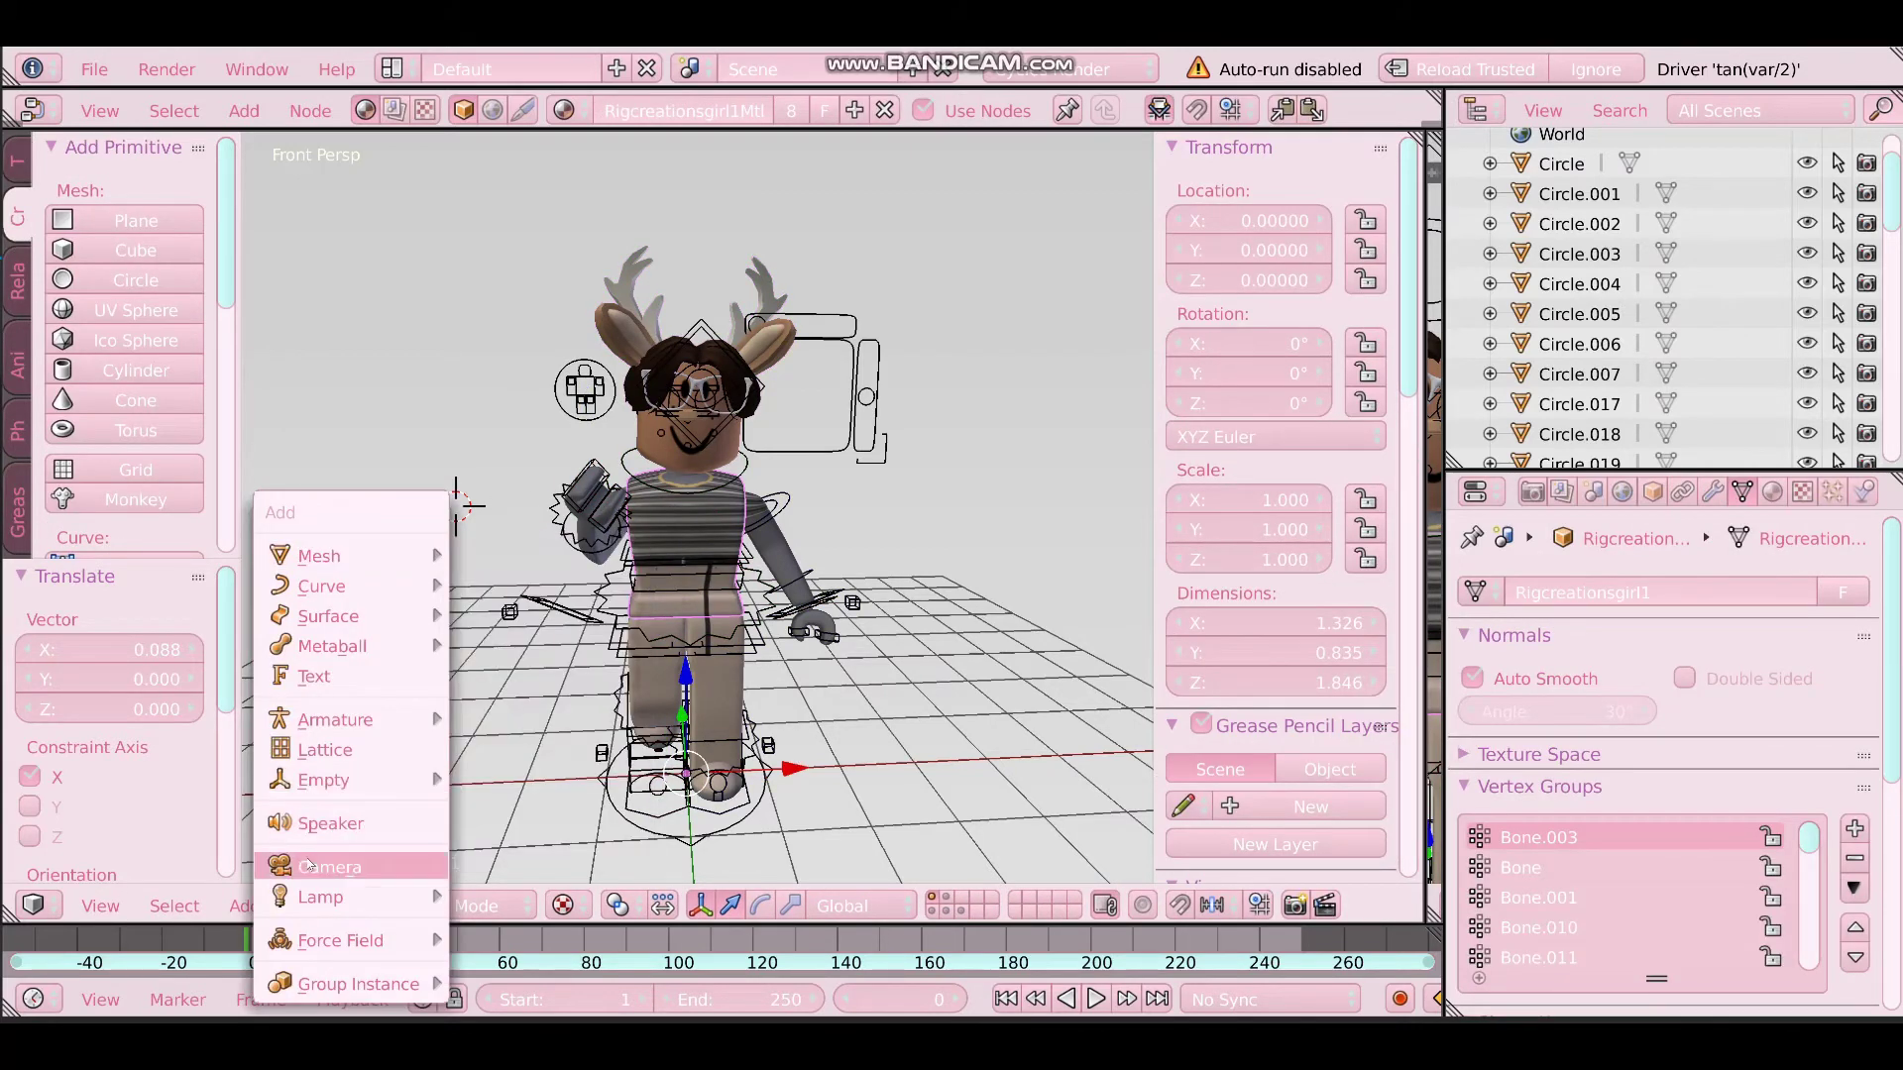
{"action": "left_click", "coordinate": [309, 865]}
Look through the new camera in the viewport
{"action": "left_click", "coordinate": [100, 906]}
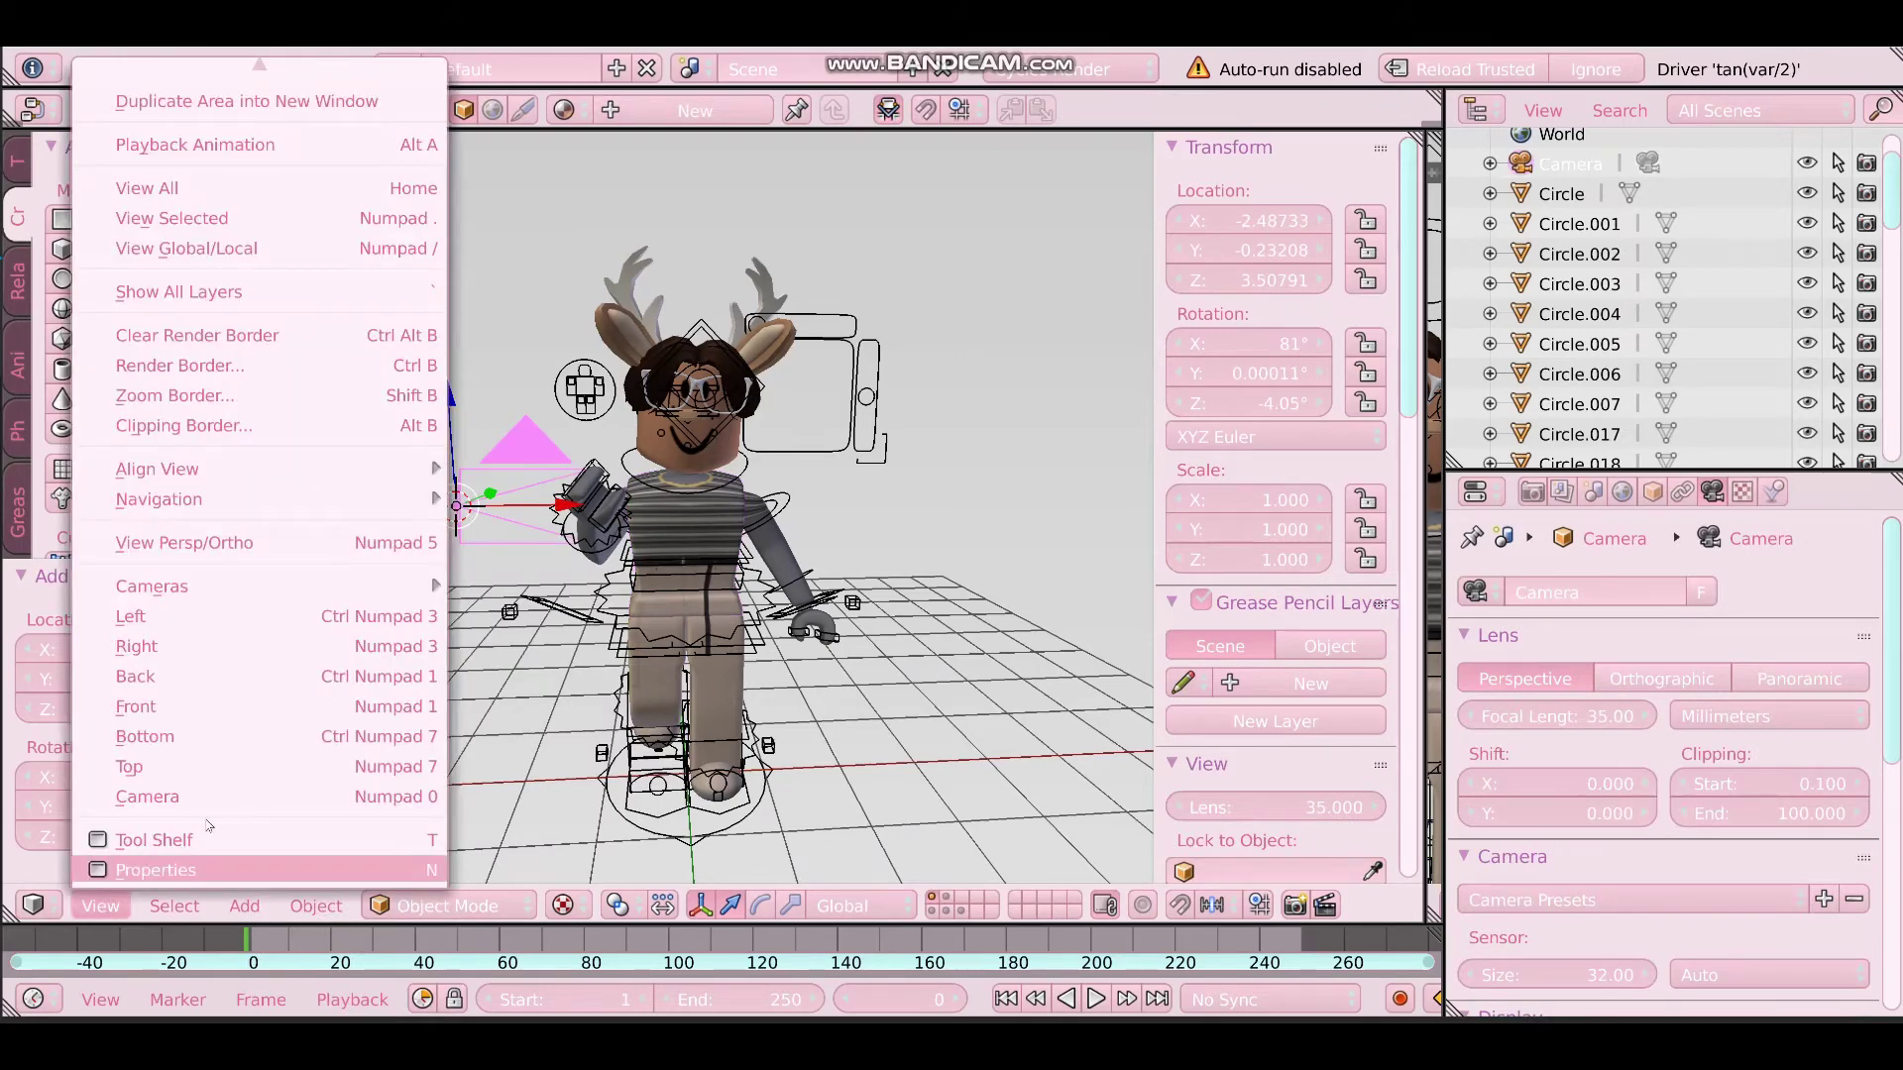
{"action": "left_click", "coordinate": [100, 906]}
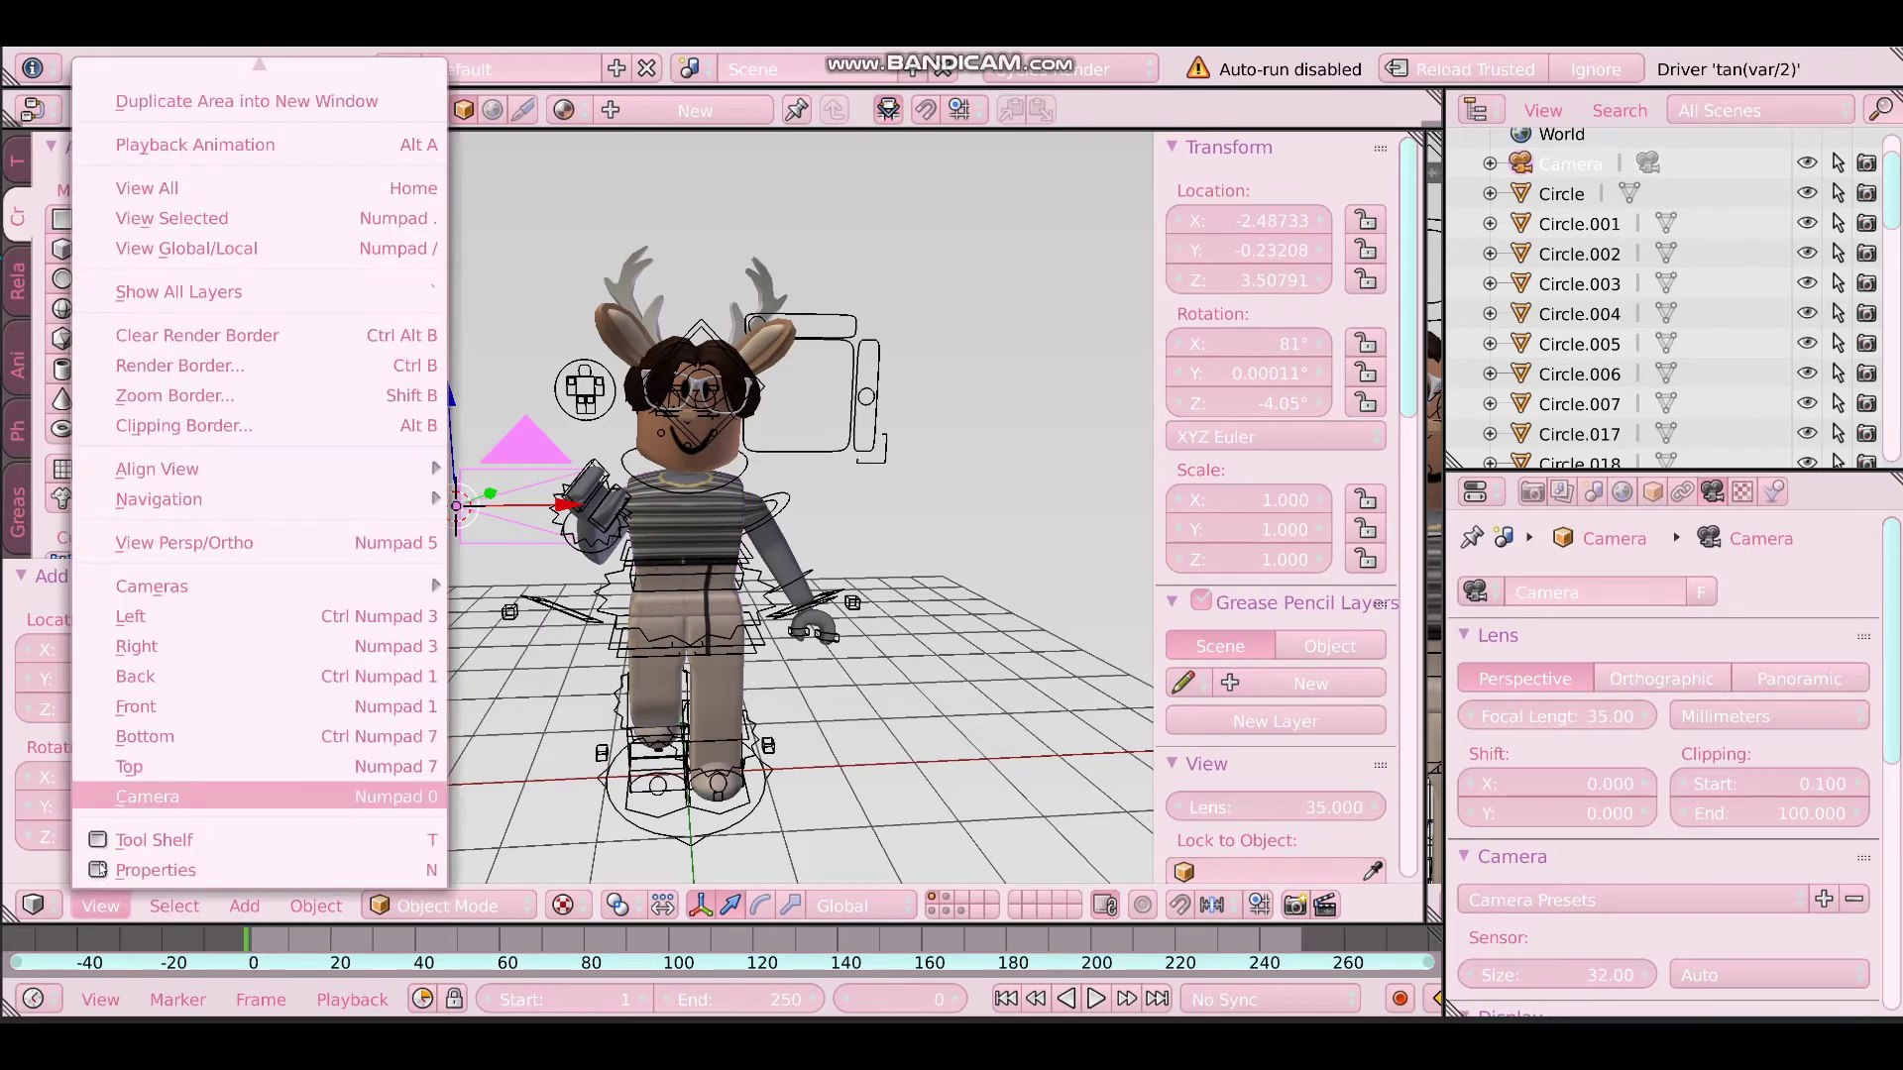
{"action": "left_click", "coordinate": [109, 903]}
{"action": "left_click", "coordinate": [101, 906]}
{"action": "left_click", "coordinate": [129, 795]}
Fly the camera back in front of the character to frame the head and upper body, at about X -0.069, Y -9.435, Z 3.719
{"action": "key", "text": "shift+f"}
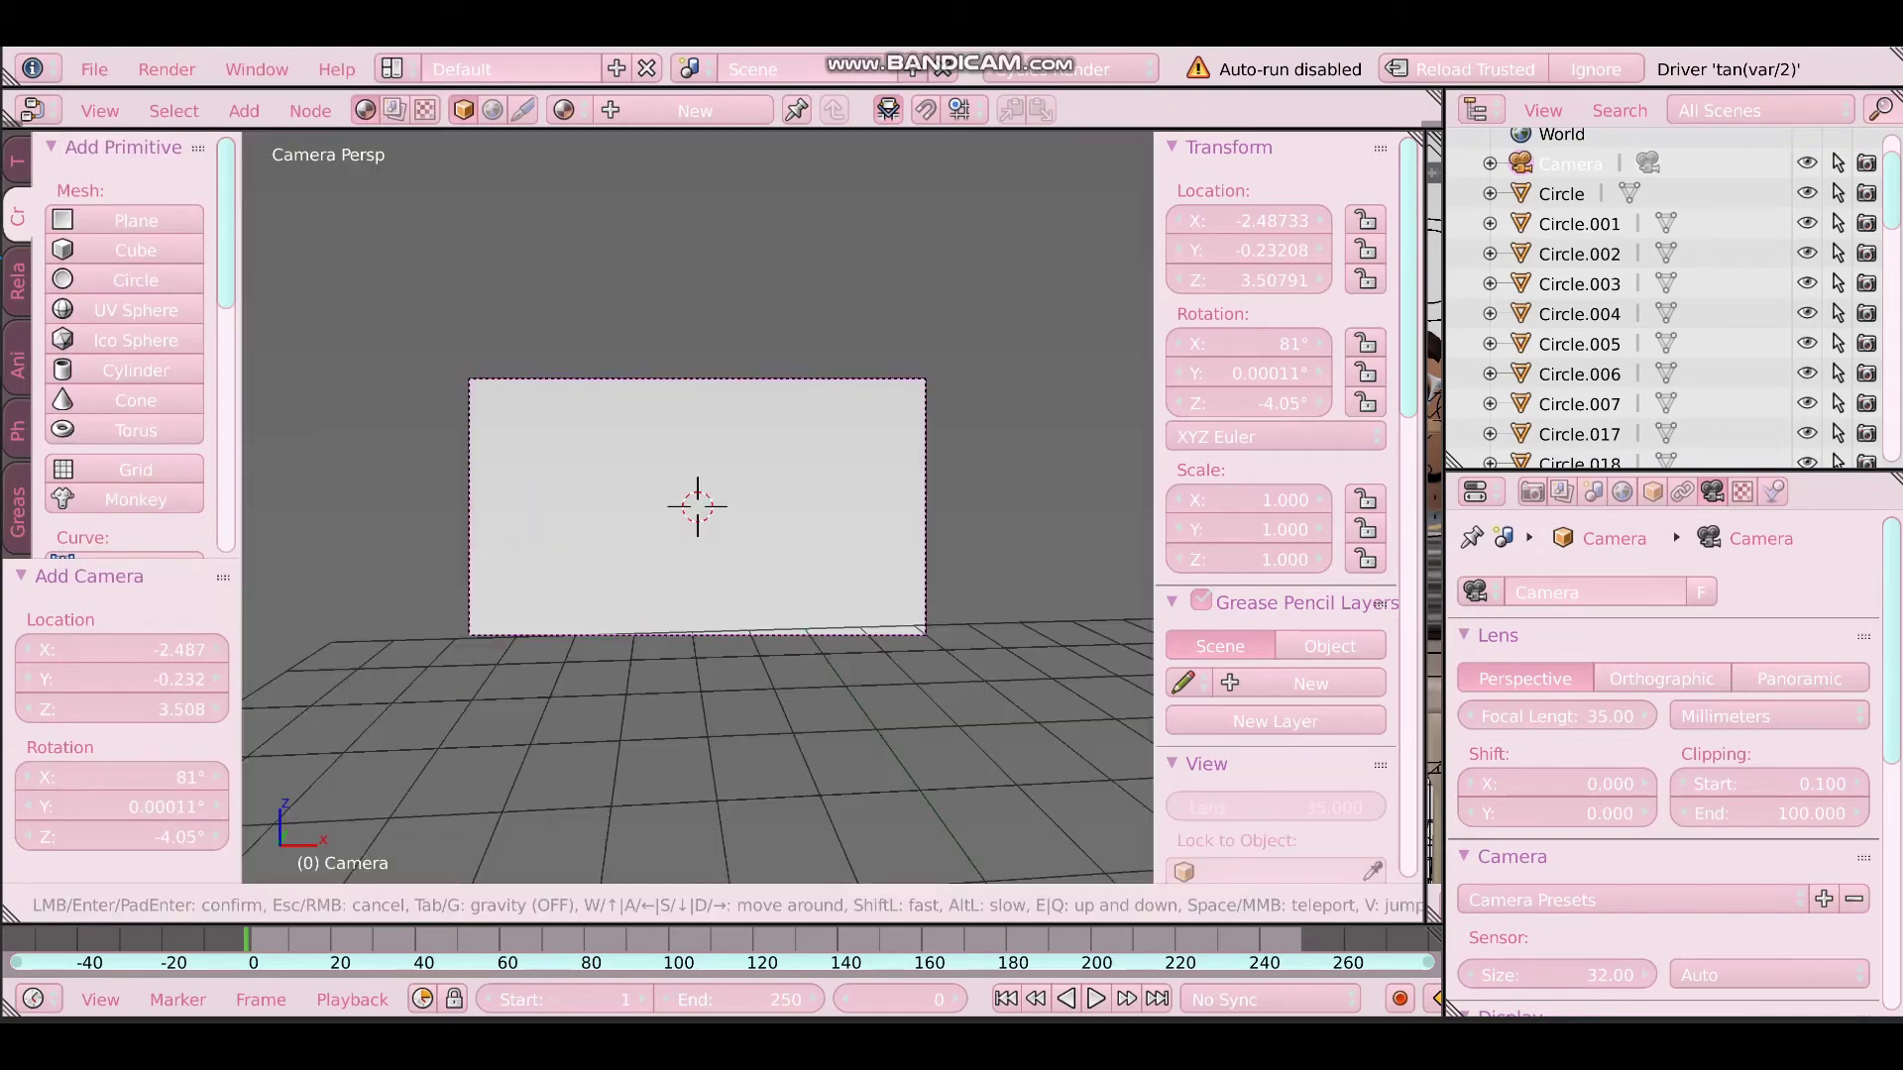
{"action": "key", "text": "w"}
{"action": "key", "text": "s"}
{"action": "key", "text": "w"}
{"action": "key", "text": "s"}
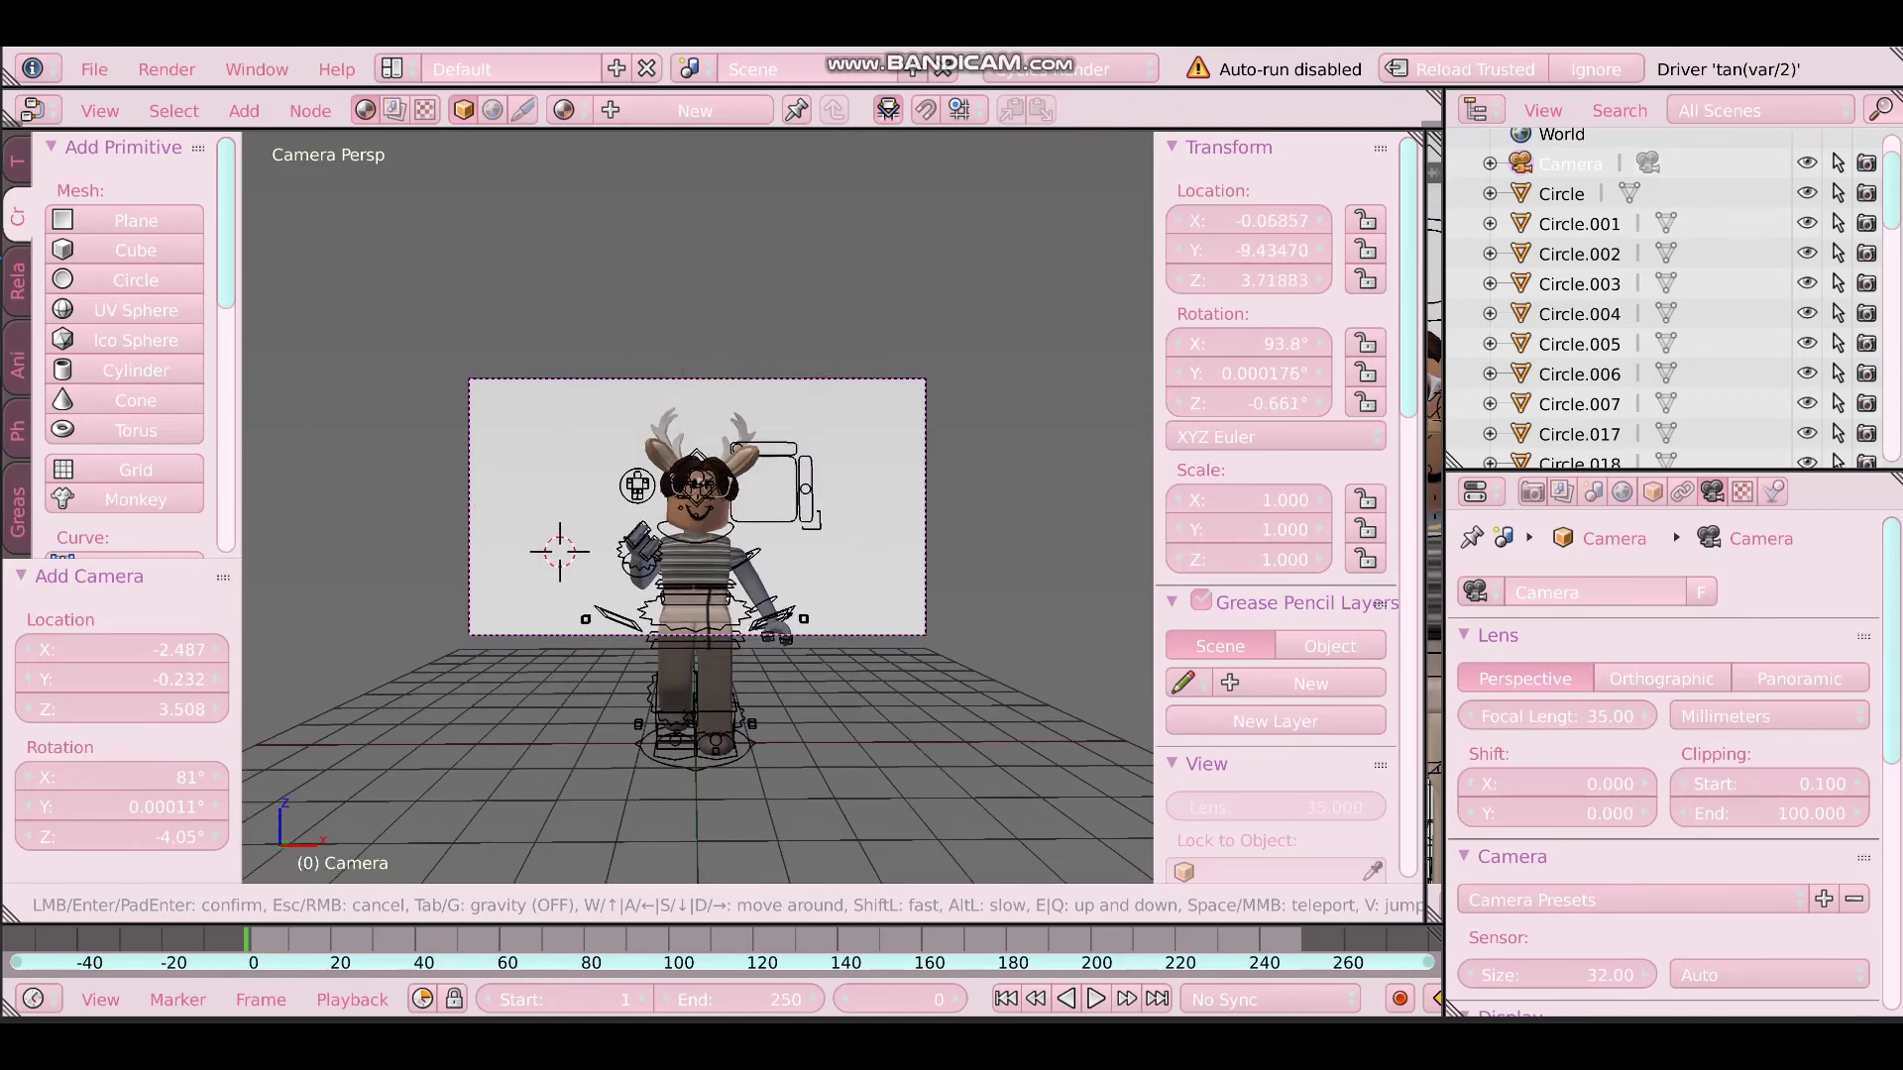
{"action": "key", "text": "Return"}
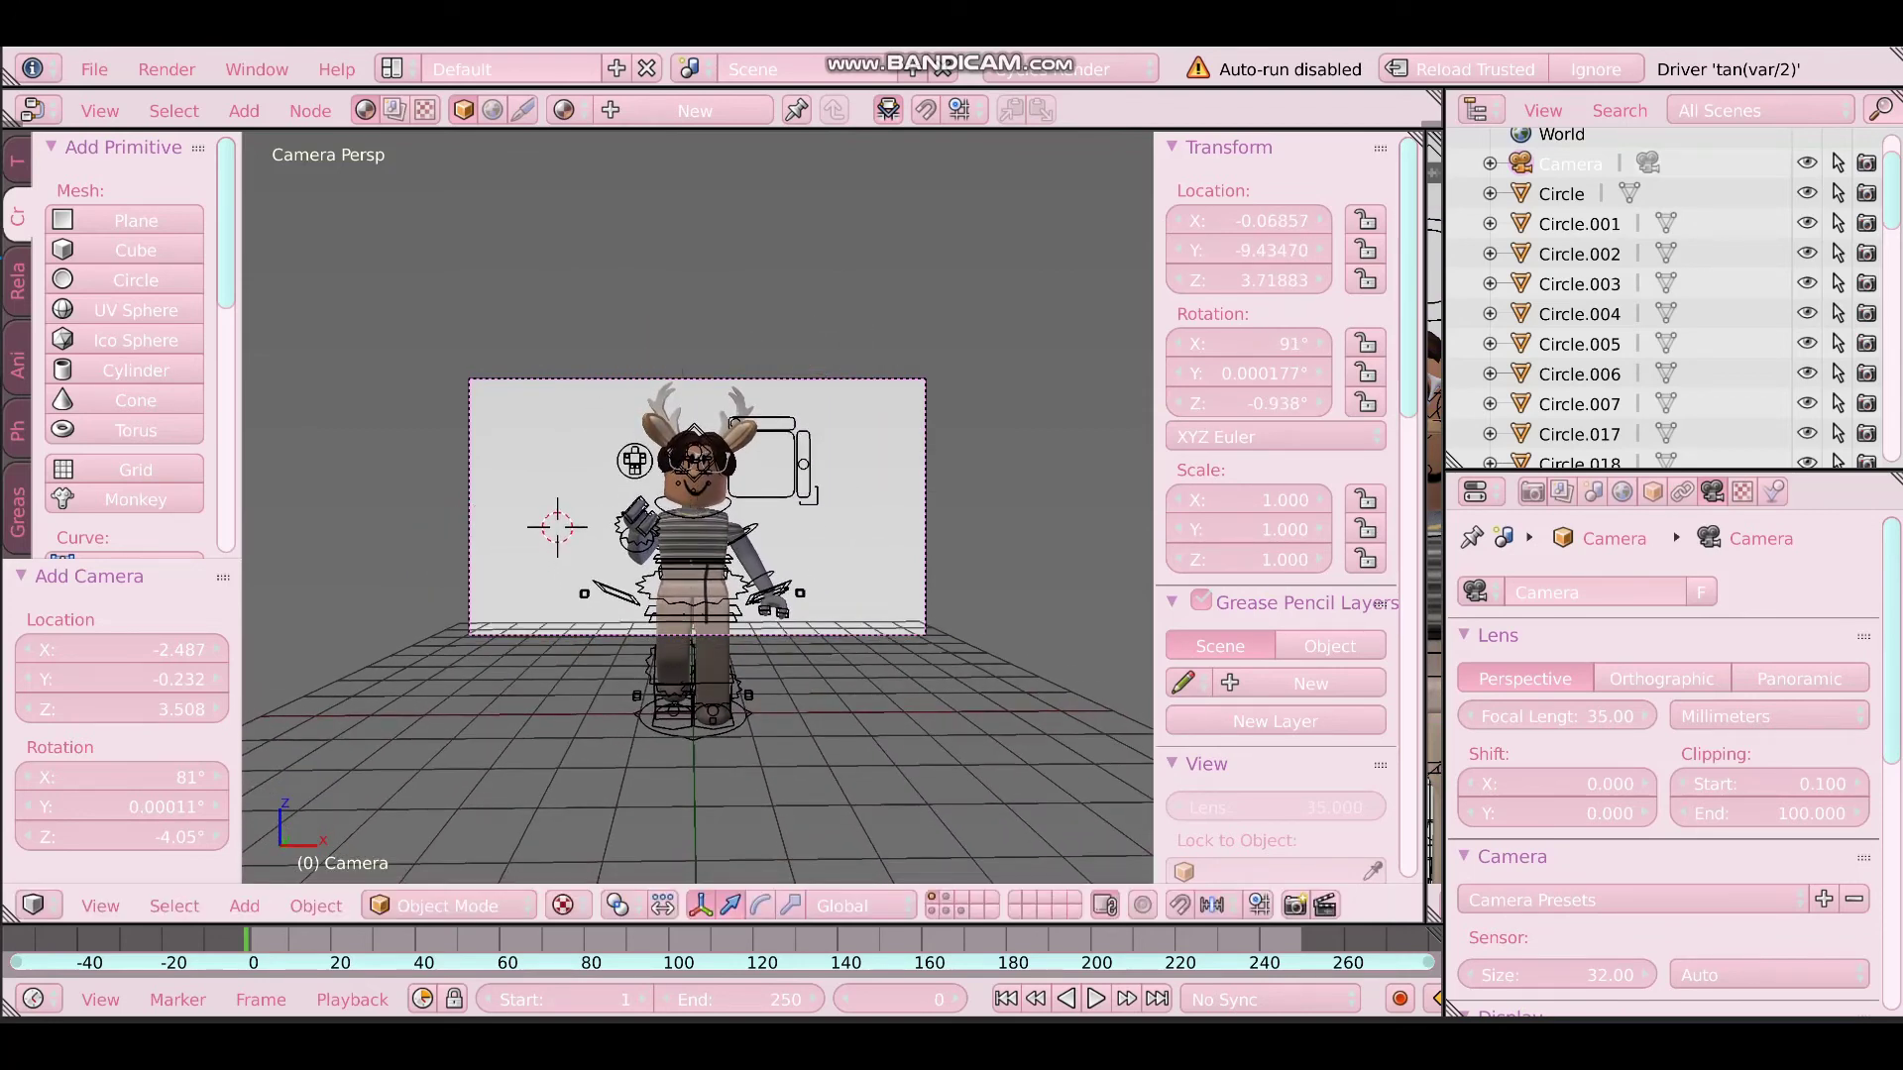
Set the horizontal render resolution to 1918 px
{"action": "left_click", "coordinate": [1532, 496]}
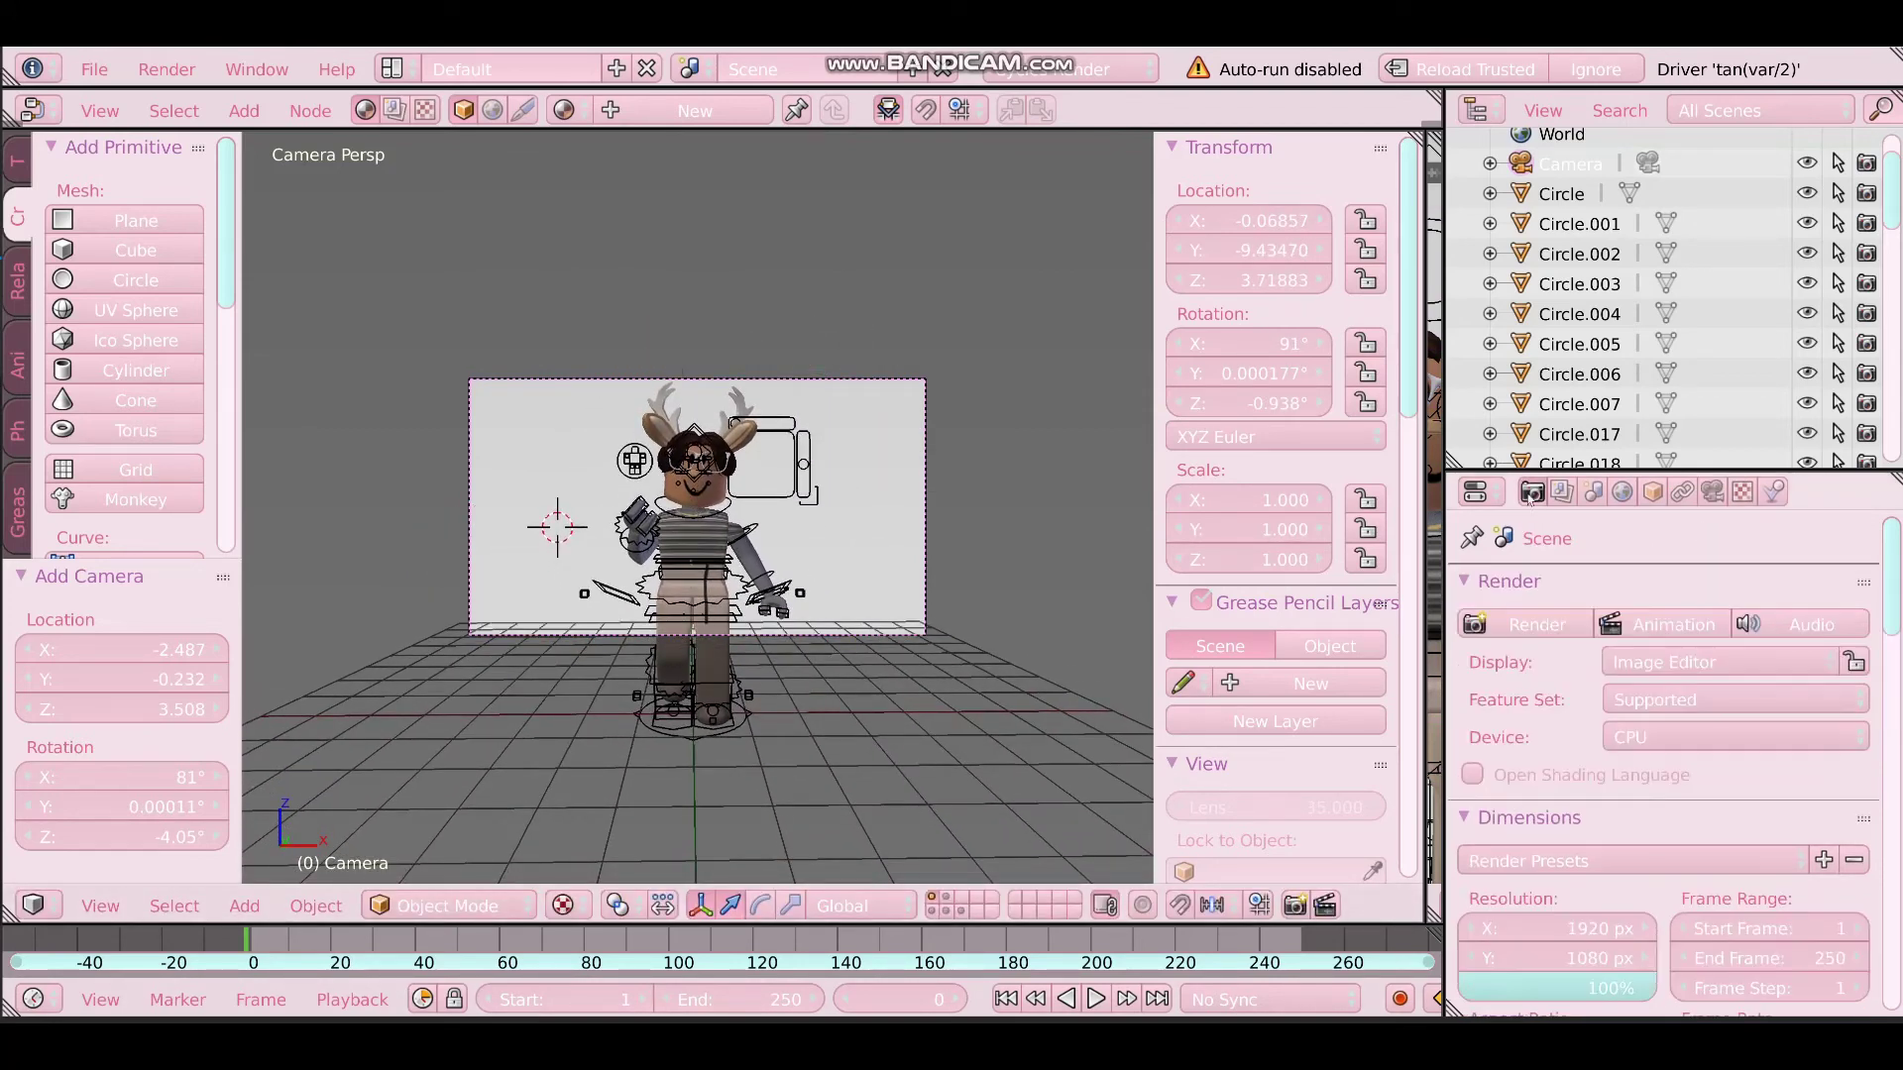
{"action": "scroll", "coordinate": [1596, 572], "scroll_direction": "down", "scroll_amount": 3}
{"action": "left_click_drag", "start_coordinate": [1535, 829], "coordinate": [1576, 829]}
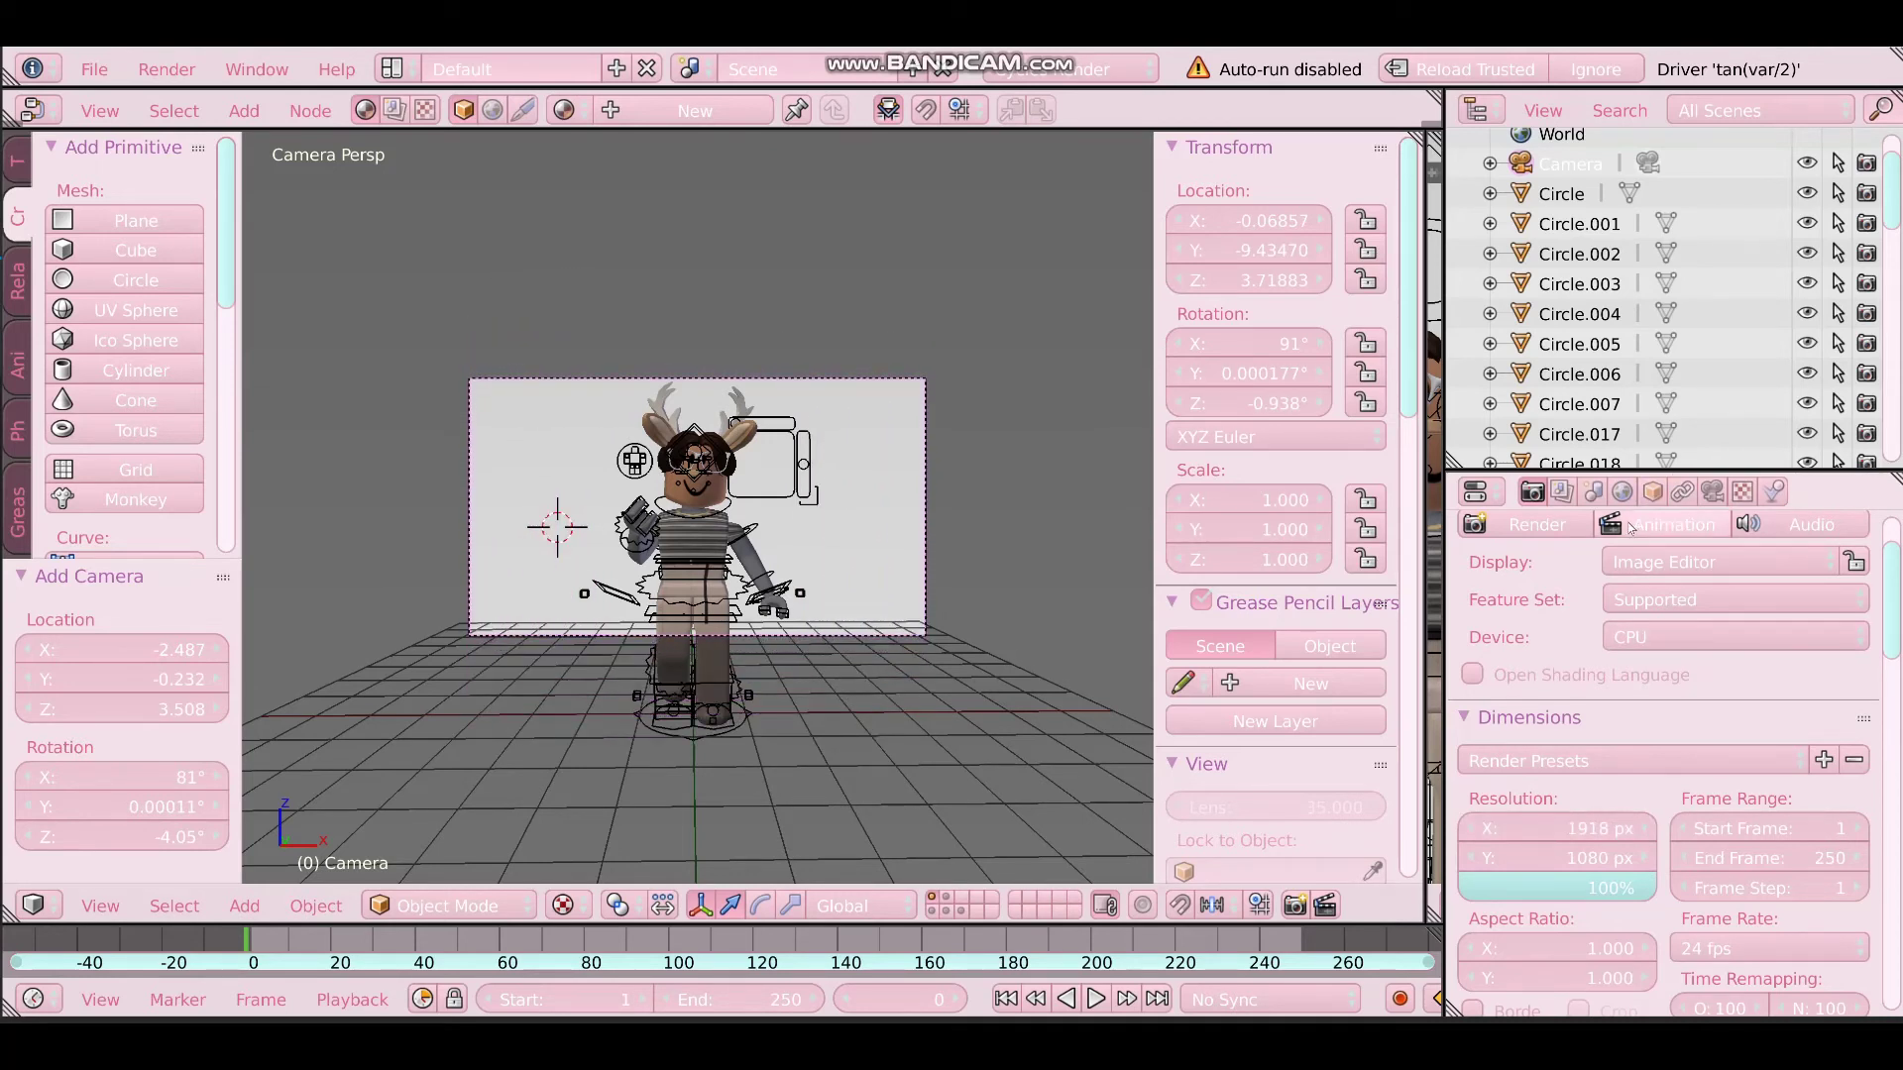
Switch the viewport shading to Rendered
{"action": "left_click", "coordinate": [579, 910]}
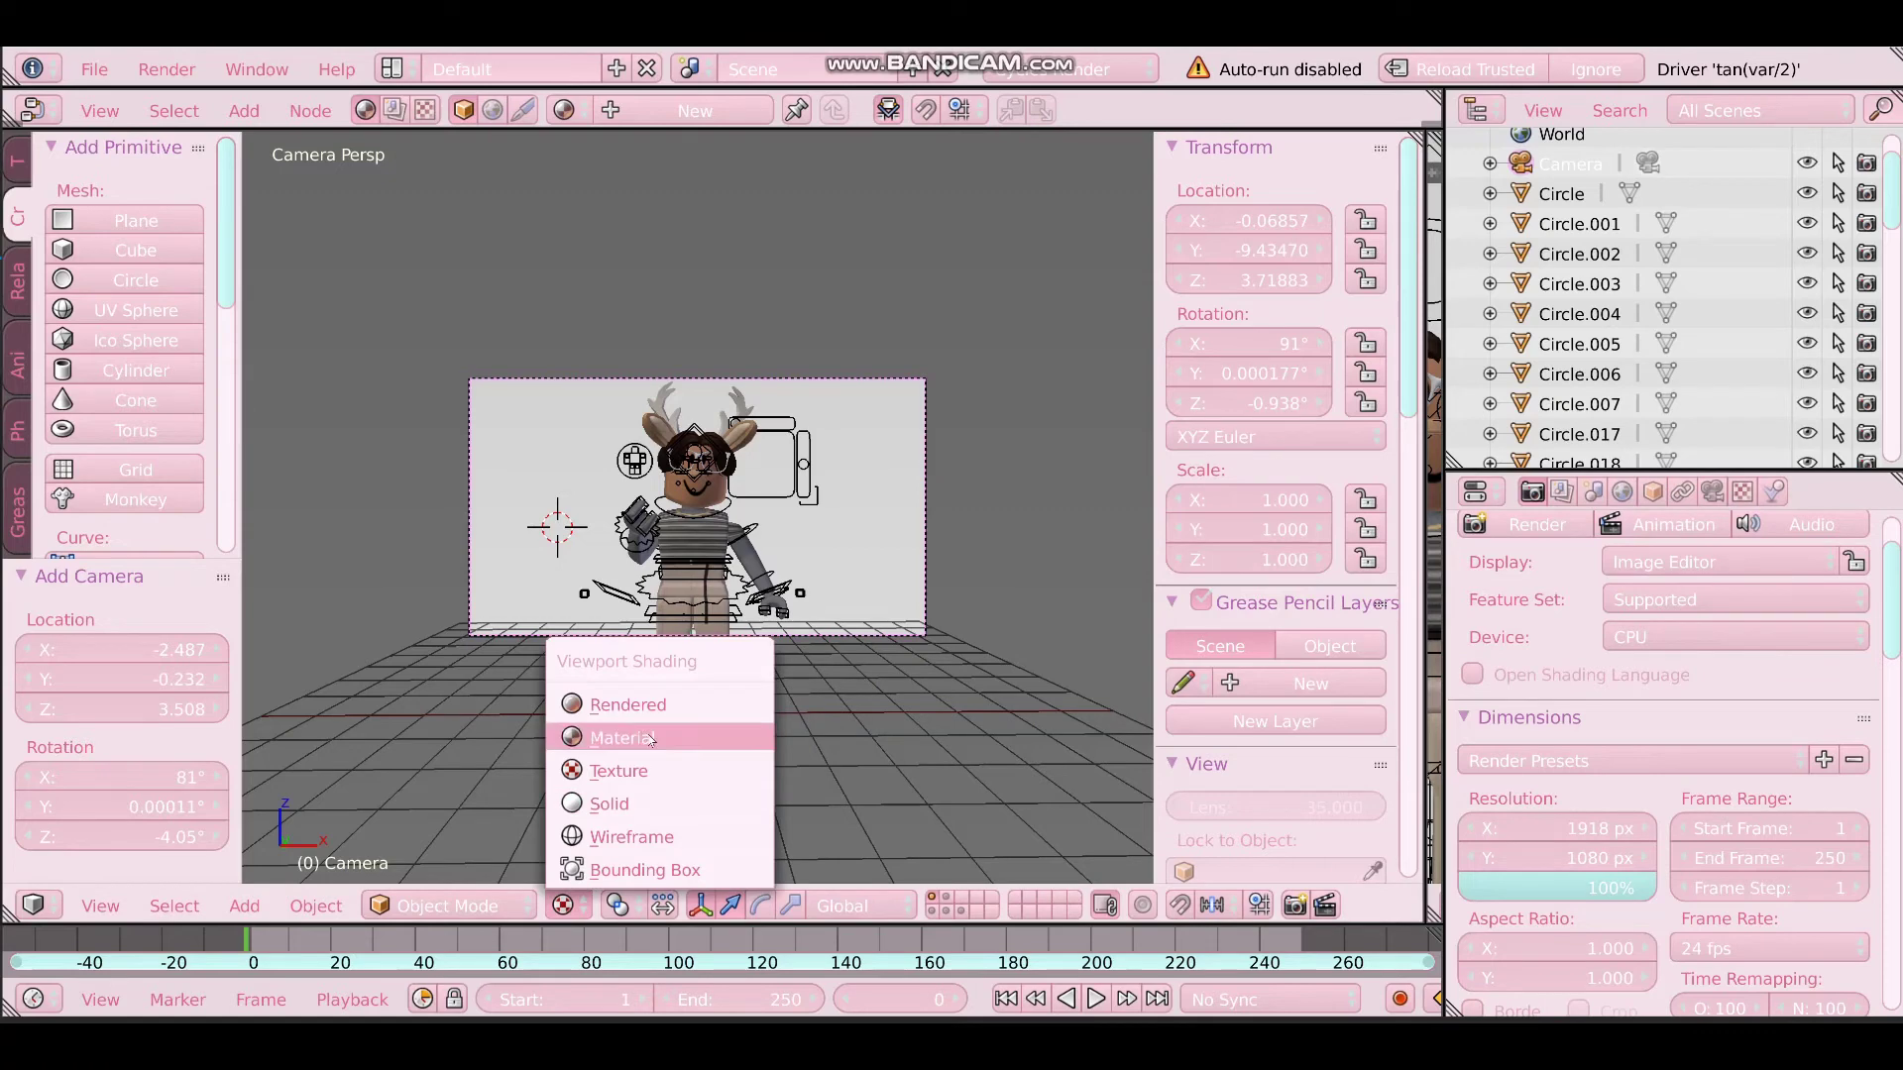
{"action": "left_click", "coordinate": [569, 913]}
{"action": "left_click", "coordinate": [577, 914]}
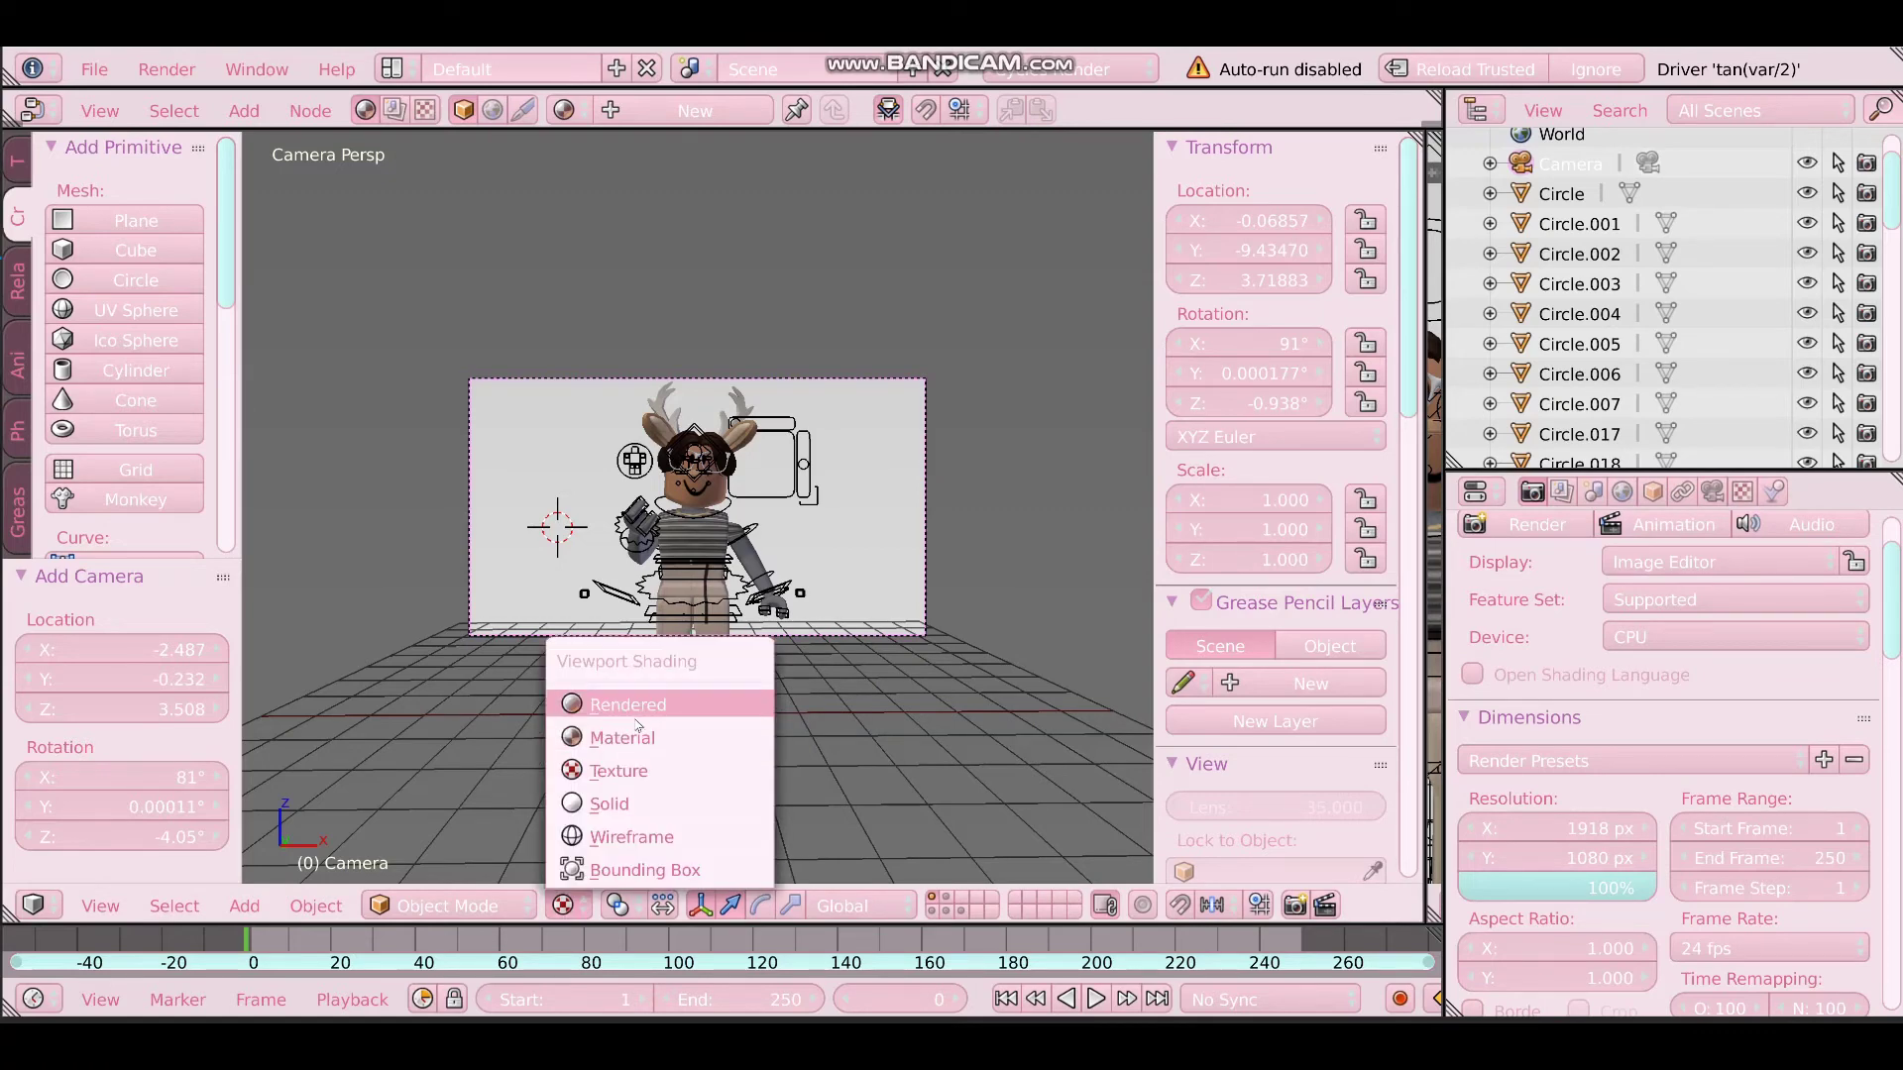
{"action": "left_click", "coordinate": [640, 710]}
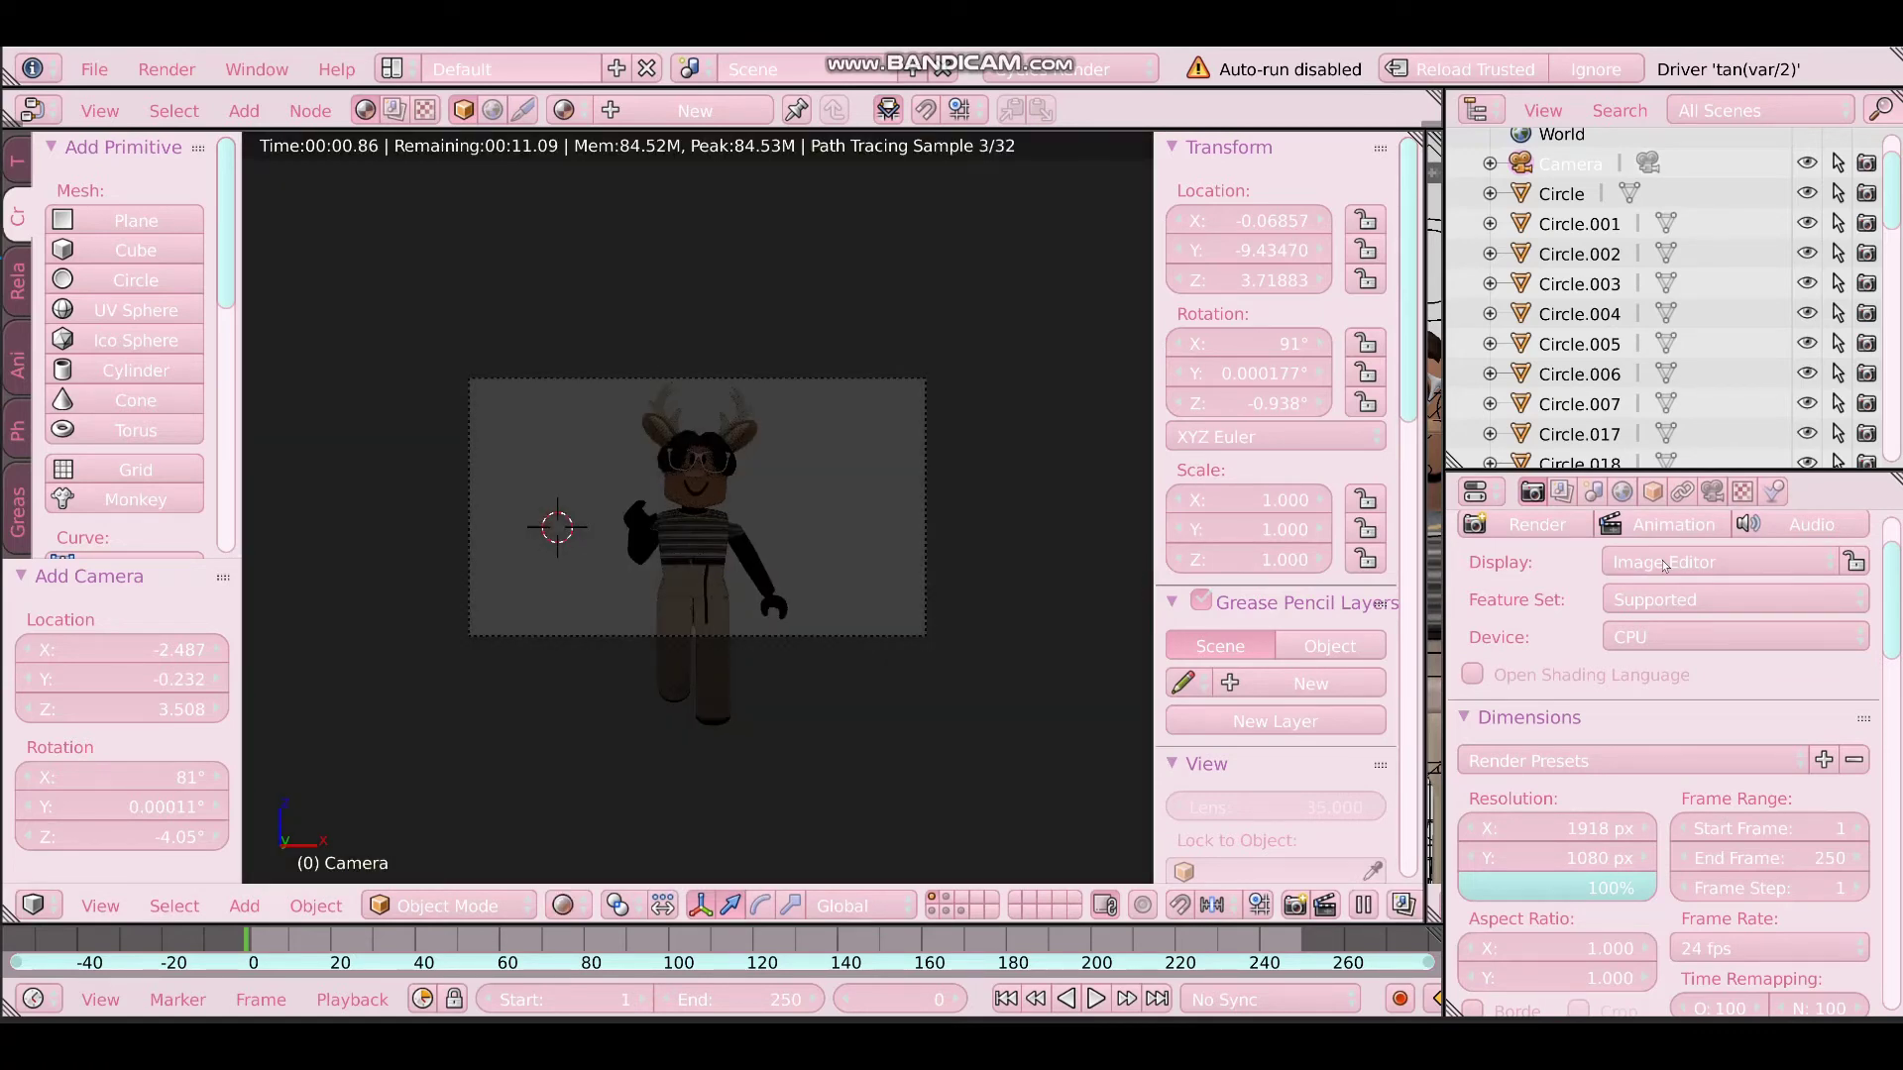
Enable ambient occlusion for the world and change its surface colour to light pink
{"action": "left_click", "coordinate": [1625, 492]}
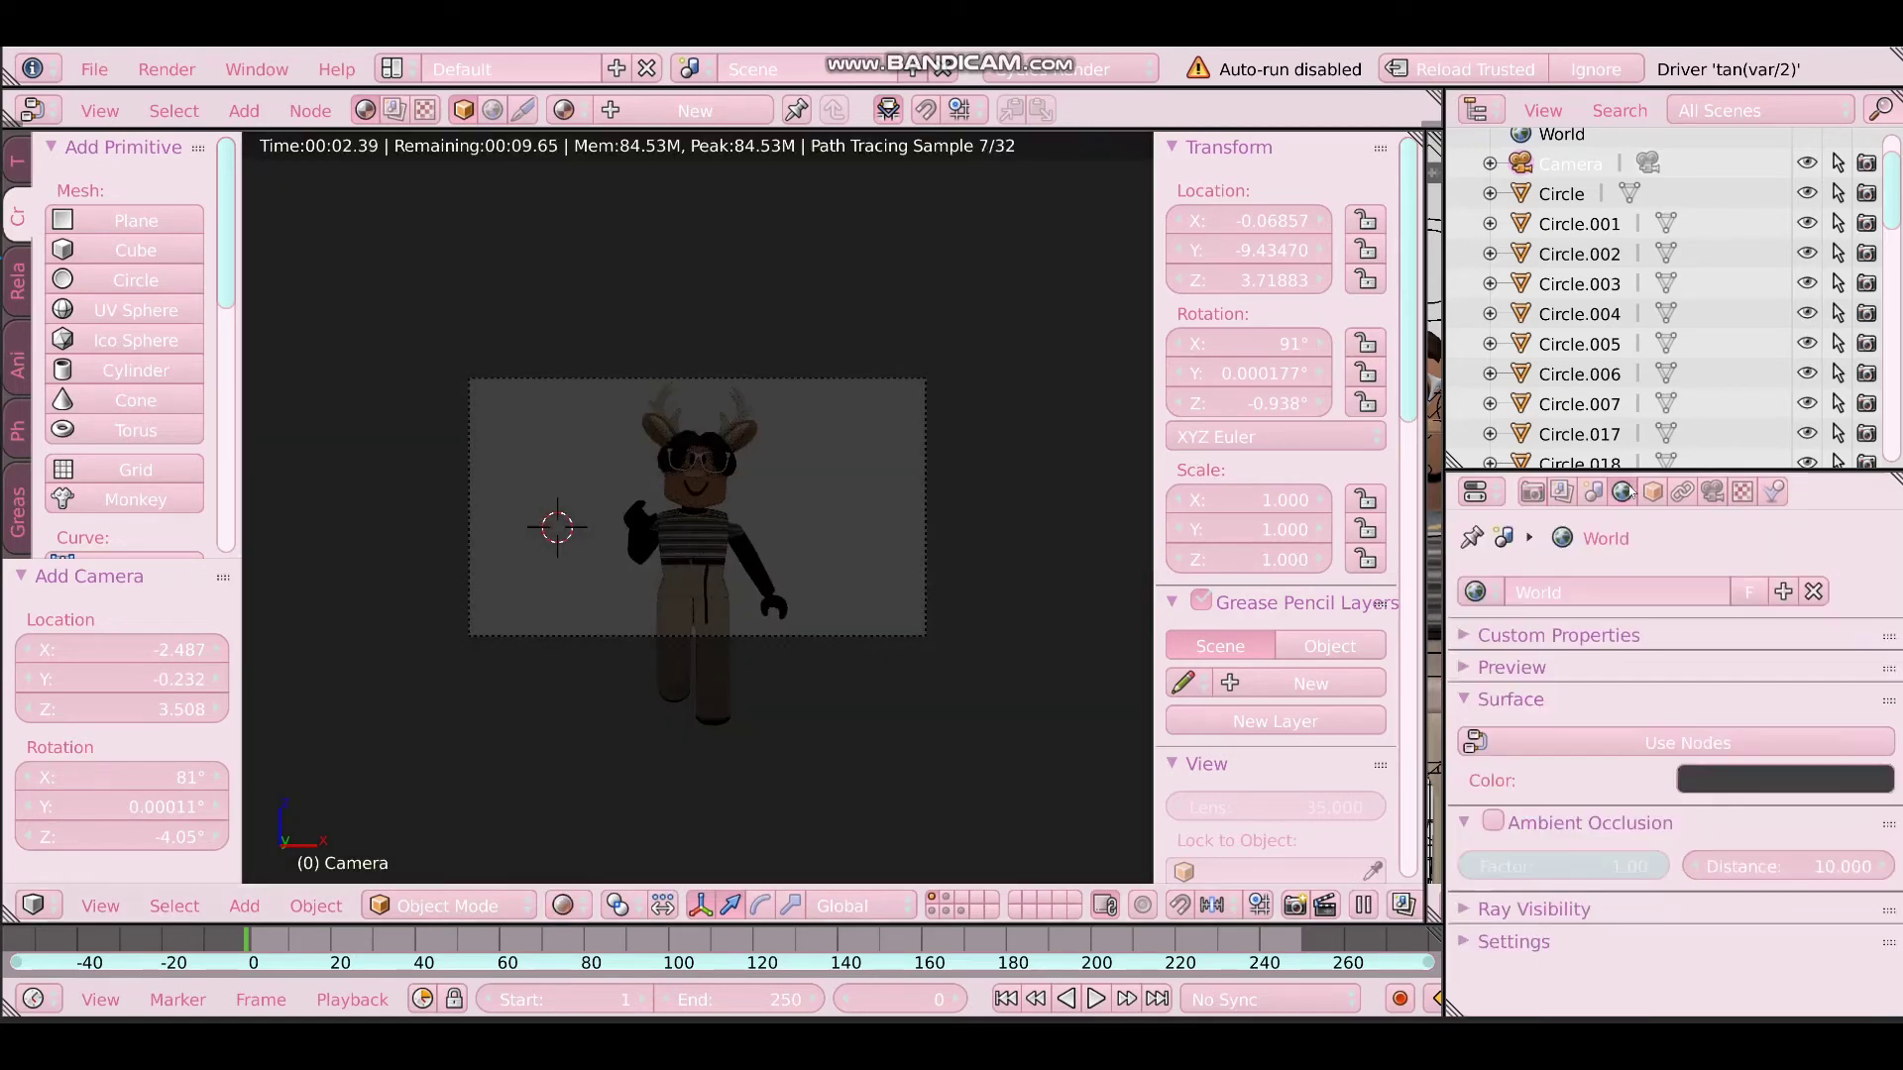
{"action": "left_click", "coordinate": [1576, 819]}
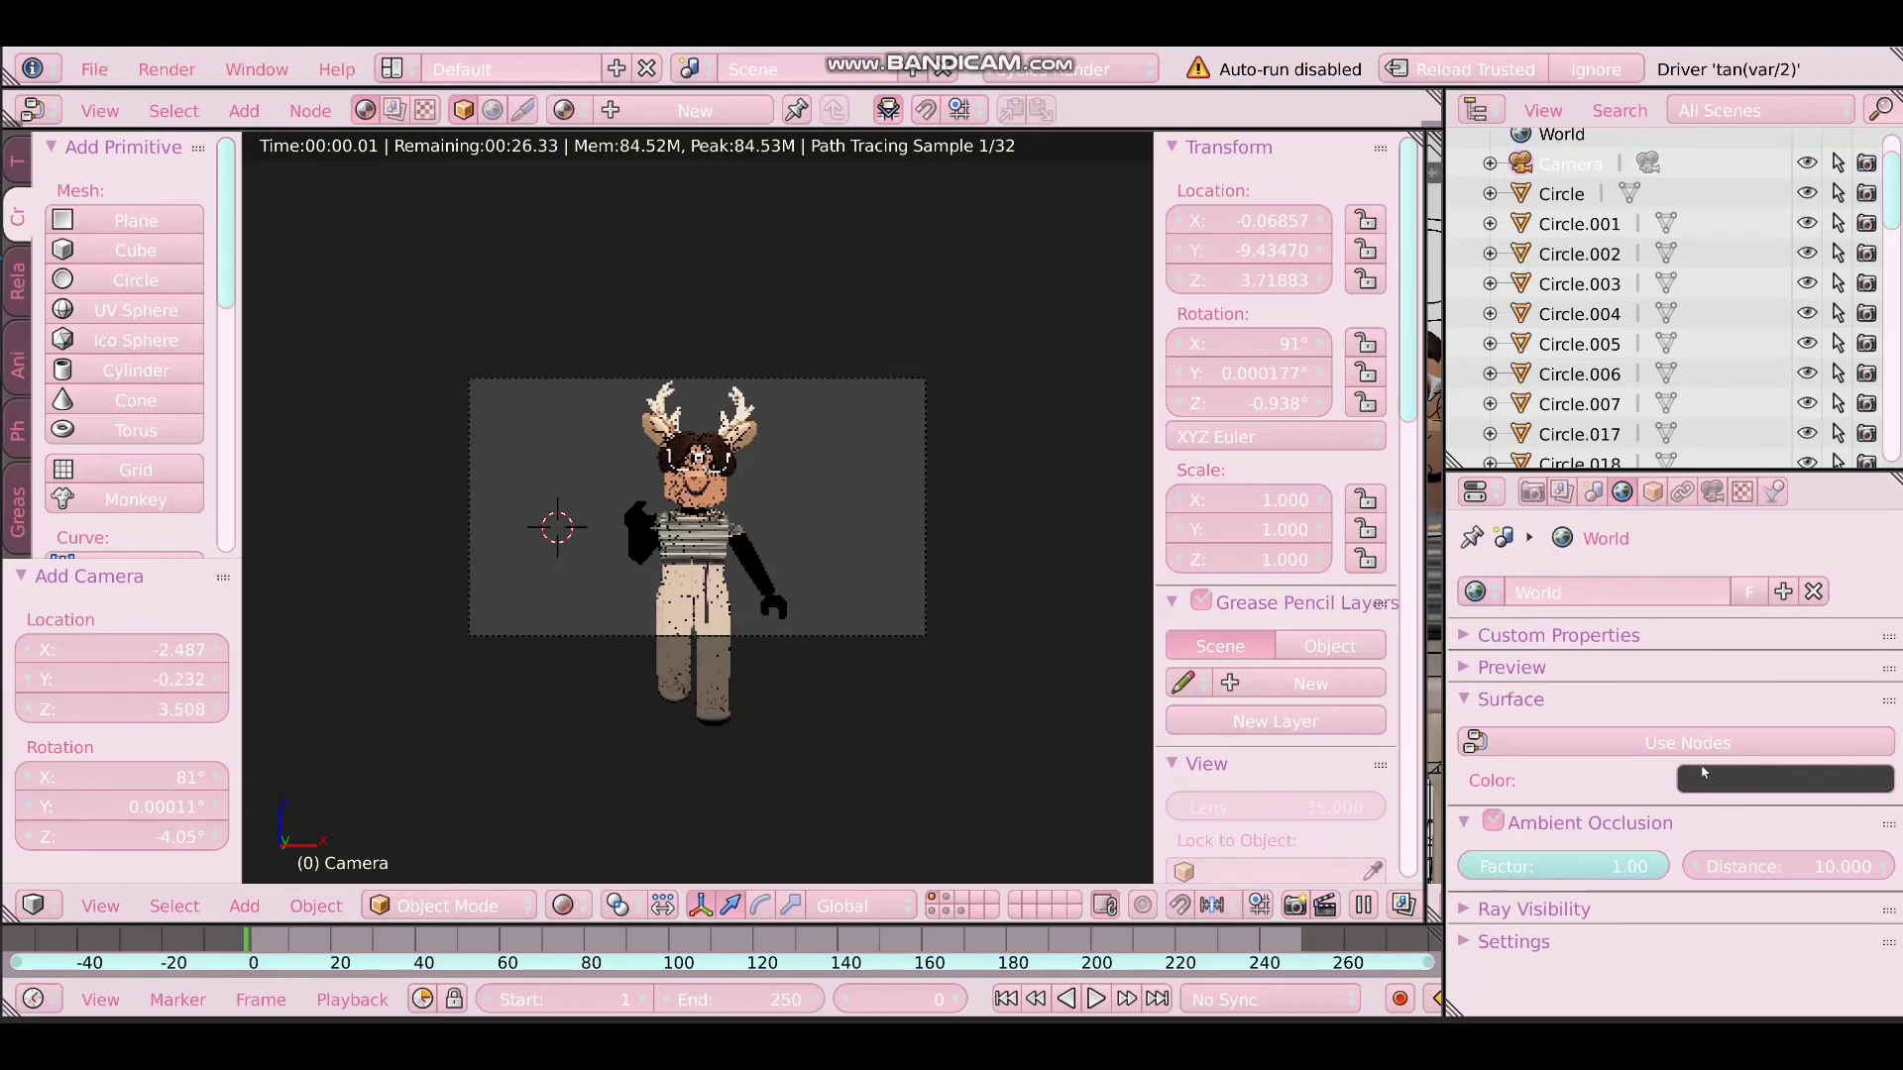
{"action": "left_click", "coordinate": [1700, 785]}
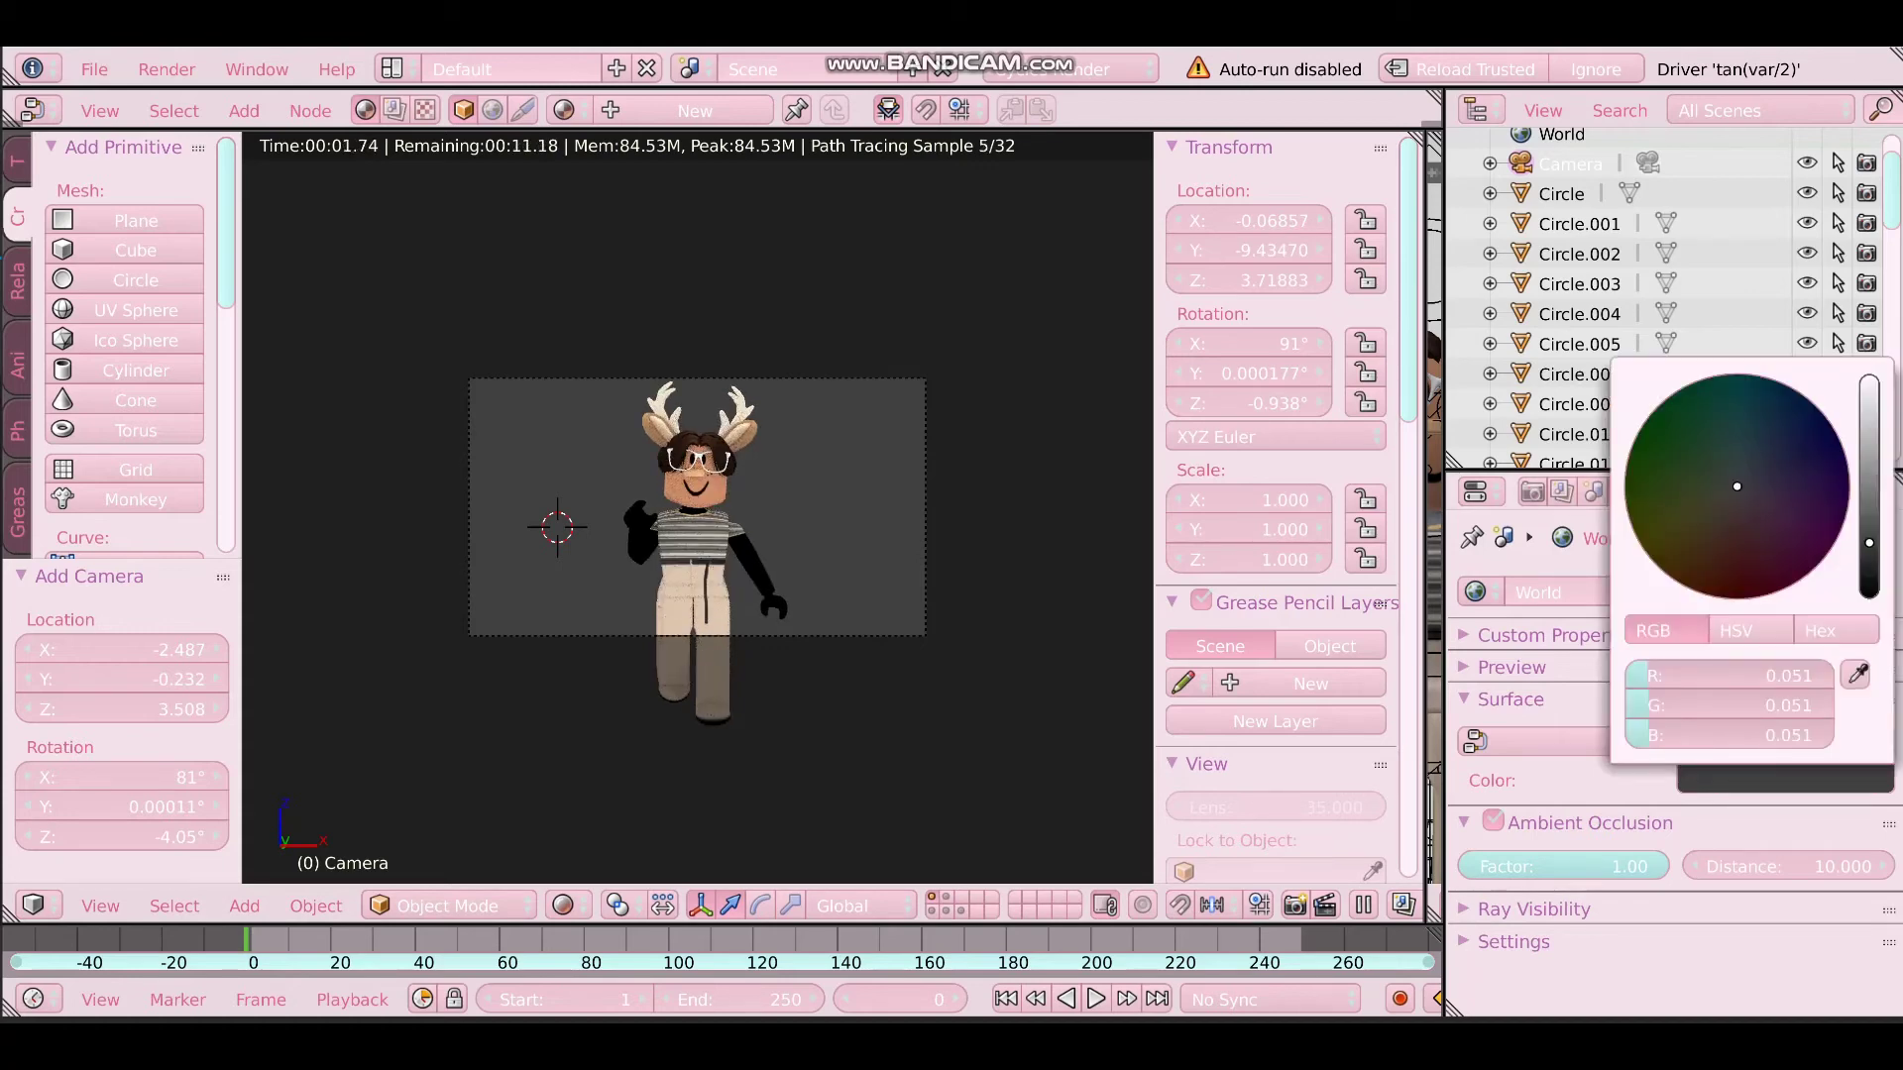
{"action": "left_click_drag", "start_coordinate": [1869, 543], "coordinate": [1869, 375]}
{"action": "mouse_move", "coordinate": [1737, 485]}
{"action": "left_mouse_down"}
{"action": "mouse_move", "coordinate": [1752, 504]}
{"action": "mouse_move", "coordinate": [1741, 461]}
{"action": "mouse_move", "coordinate": [1716, 476]}
{"action": "mouse_move", "coordinate": [1758, 515]}
{"action": "mouse_move", "coordinate": [1743, 507]}
{"action": "left_mouse_up"}
{"action": "left_click", "coordinate": [646, 493]}
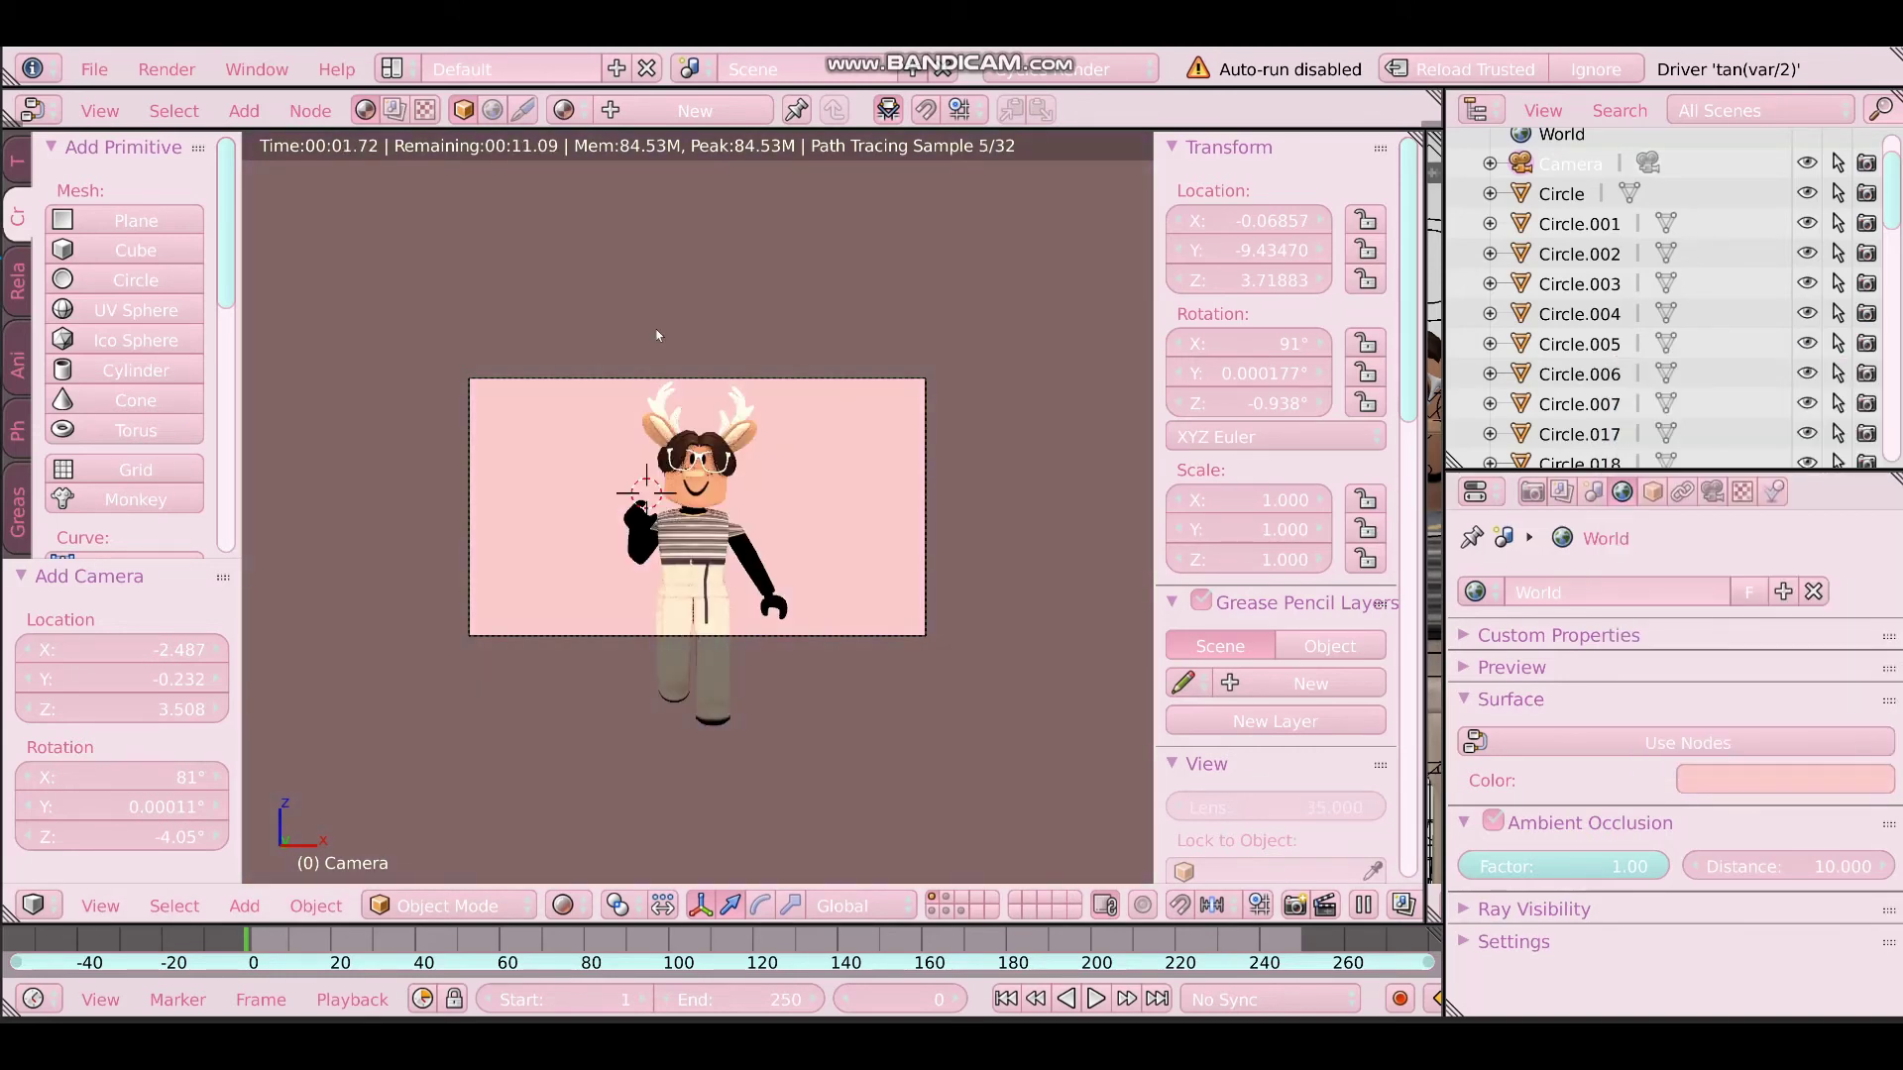
Bring up the rendering commands for the scene
{"action": "left_click", "coordinate": [170, 71]}
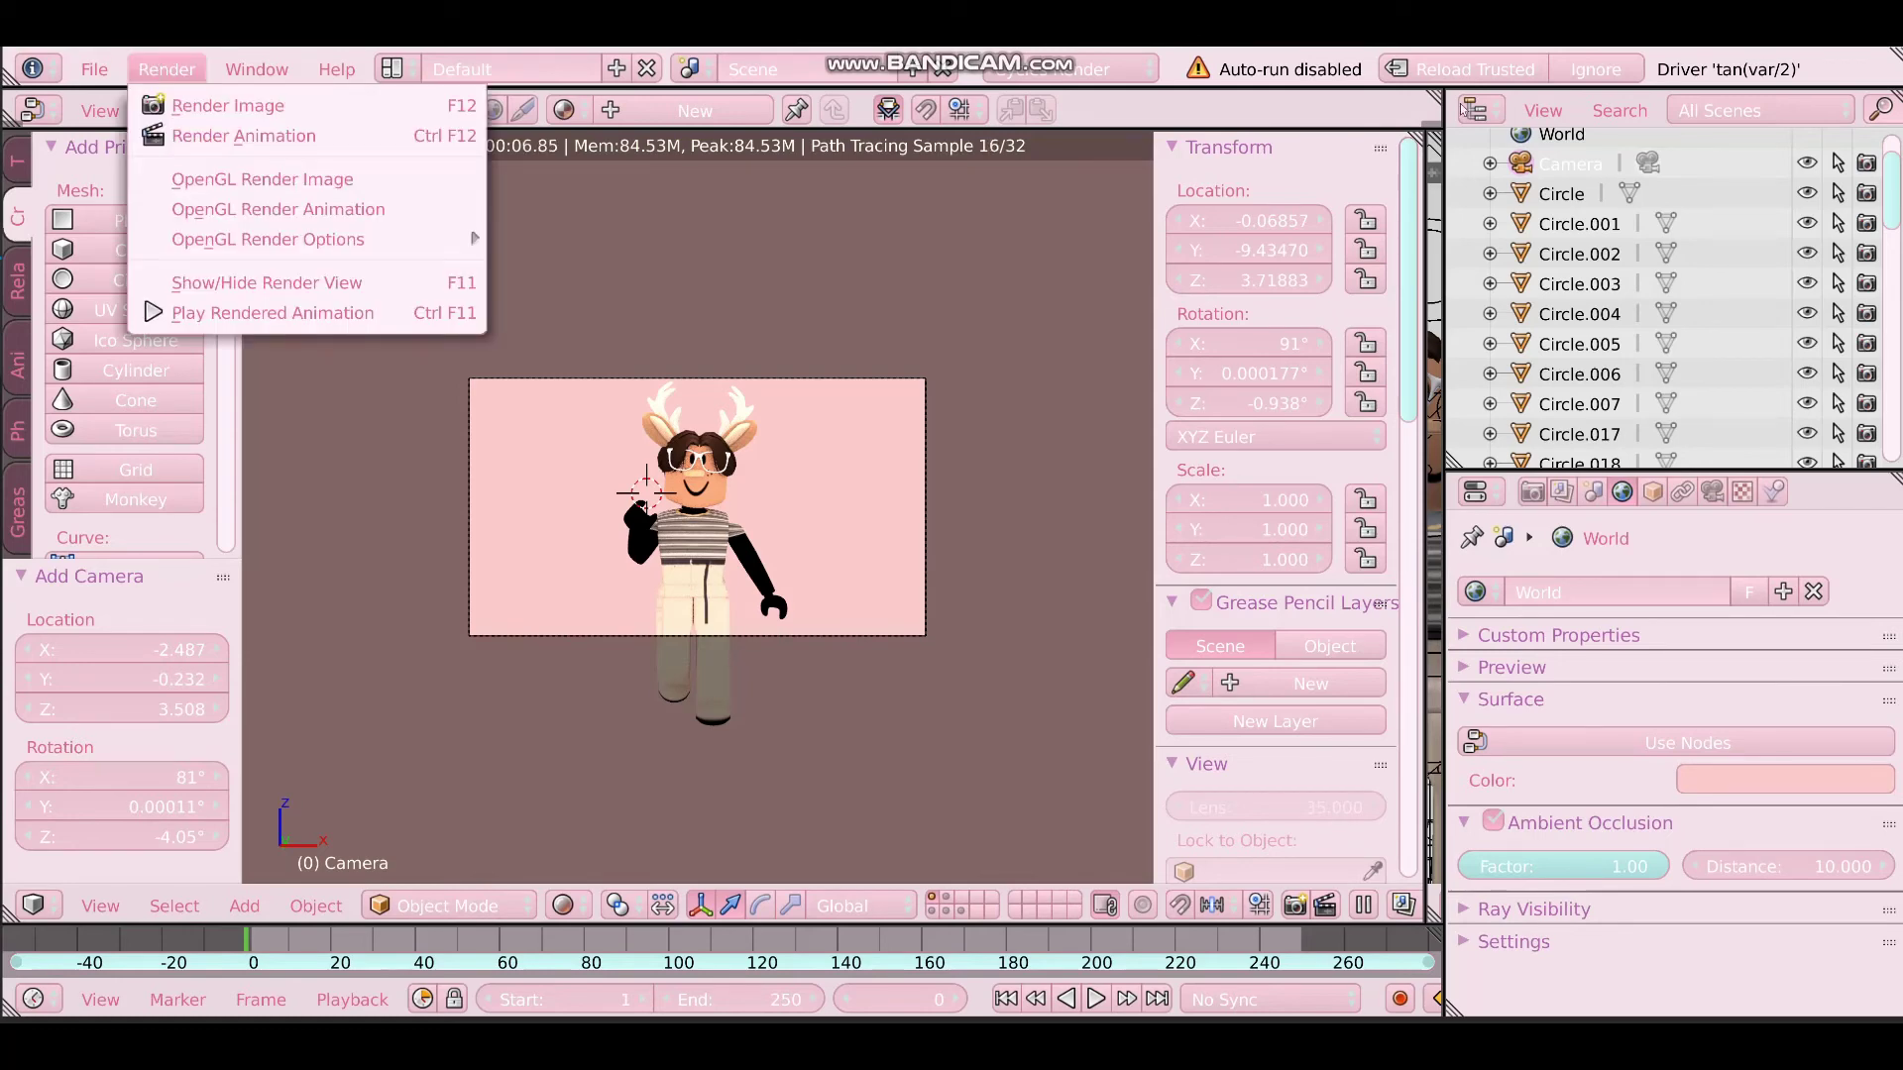